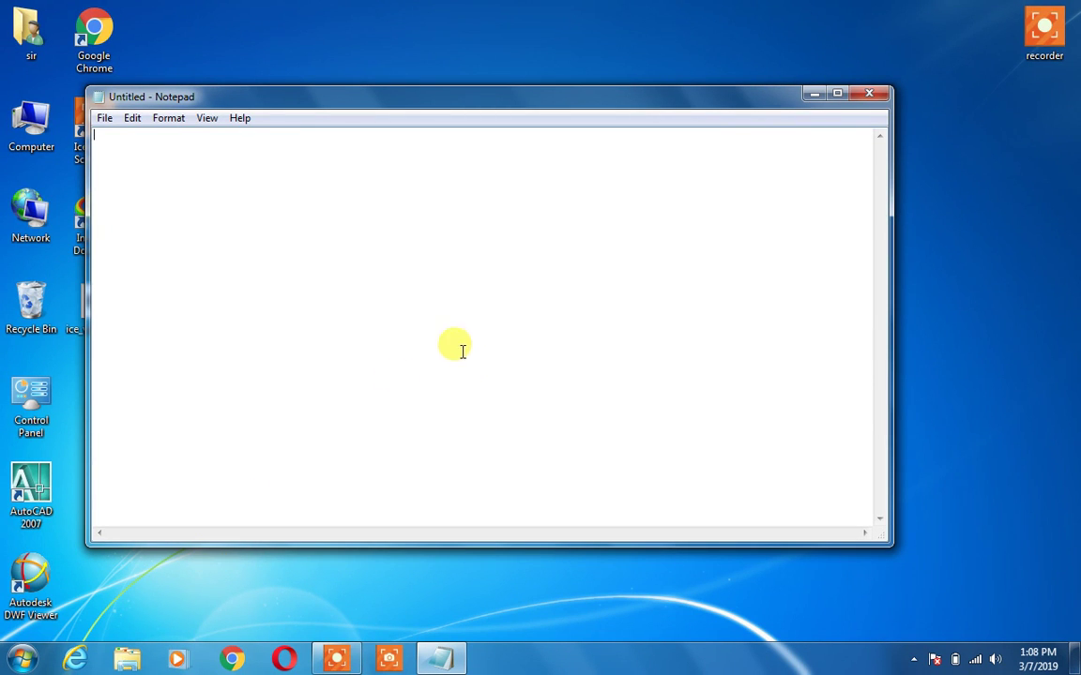
# Maximize Notepad and set its font size to 48.
pyautogui.click(838, 96)
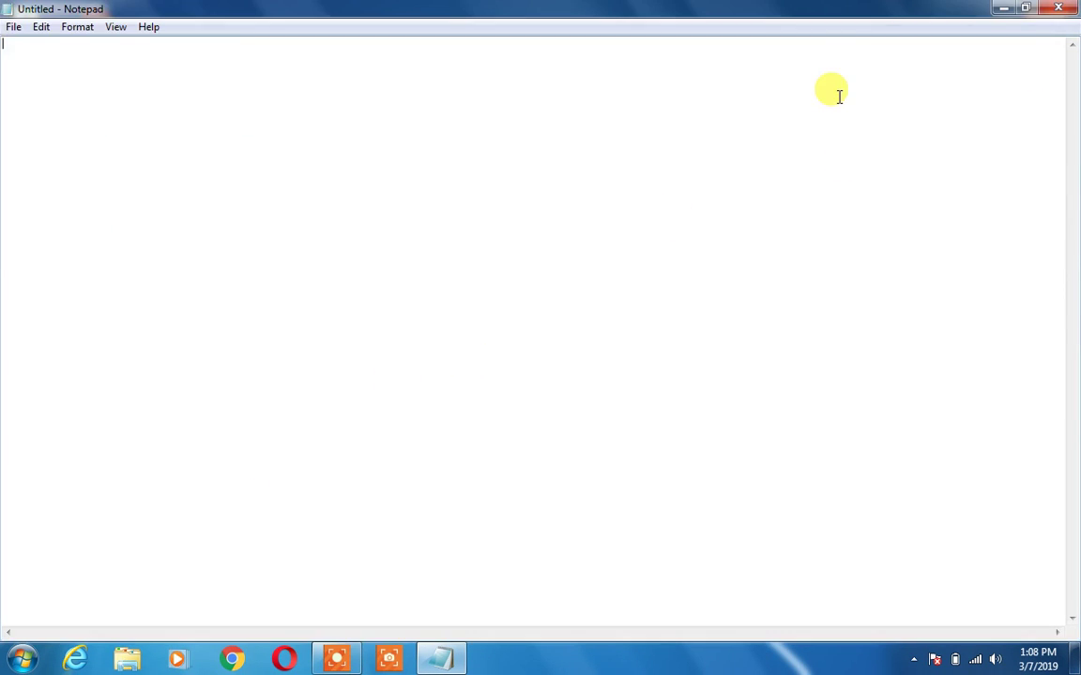
pyautogui.click(88, 31)
pyautogui.click(103, 63)
pyautogui.click(341, 272)
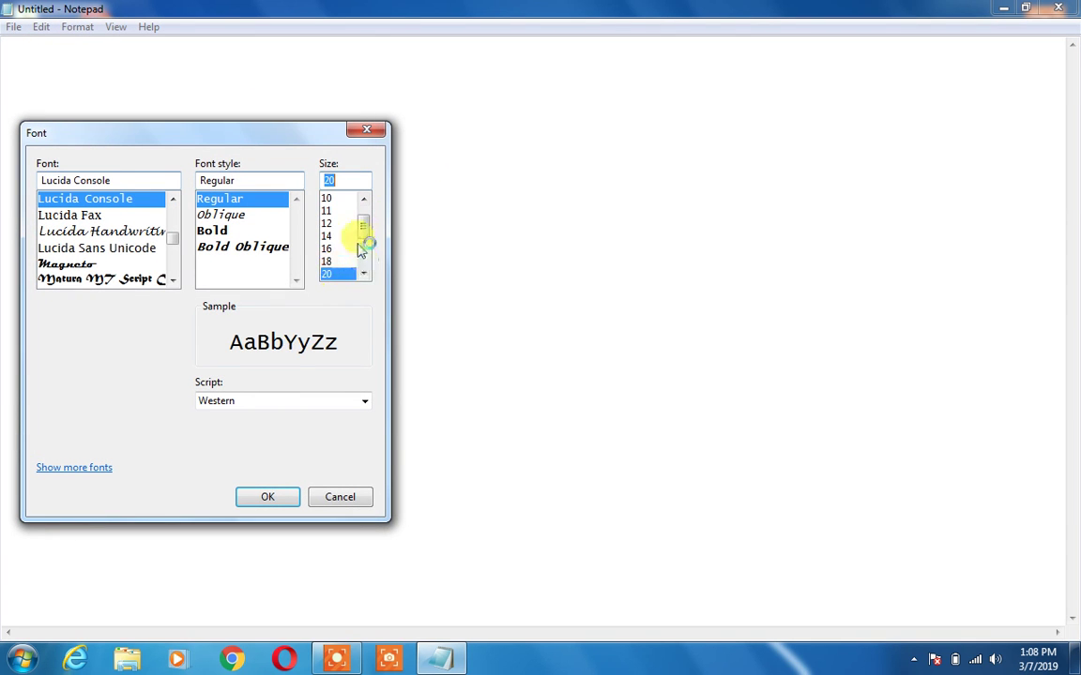
pyautogui.scroll(-1, 342, 272)
pyautogui.click(347, 263)
pyautogui.click(343, 273)
pyautogui.scroll(-2, 347, 267)
pyautogui.click(337, 261)
pyautogui.click(270, 496)
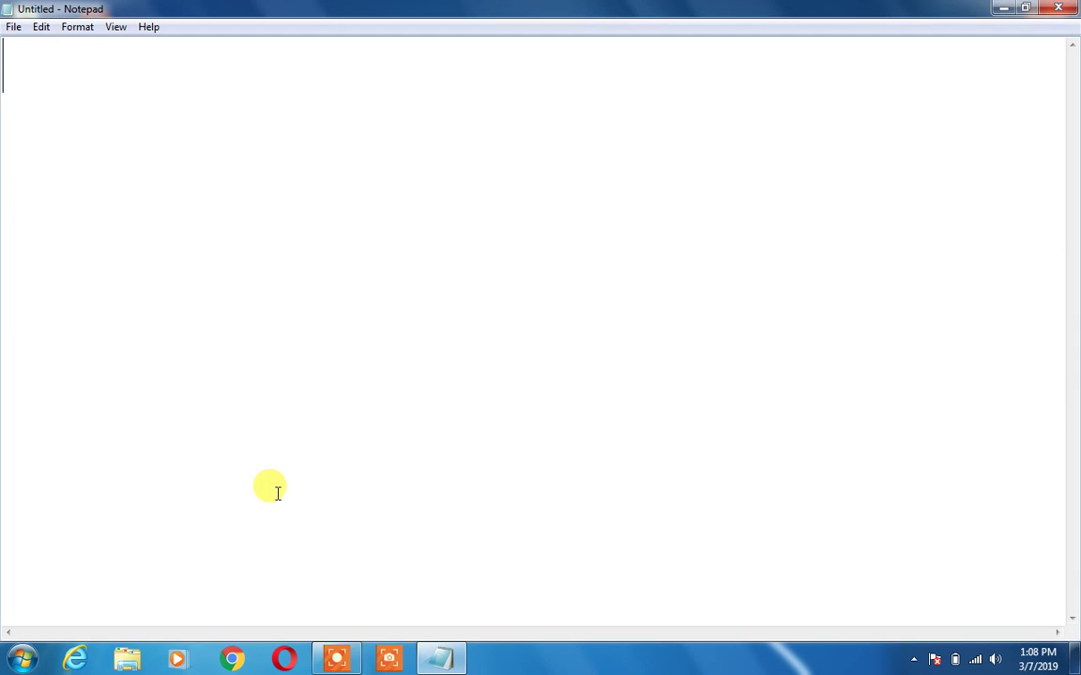
# Type '3d work wall' and close Notepad without saving.
pyautogui.write('3')
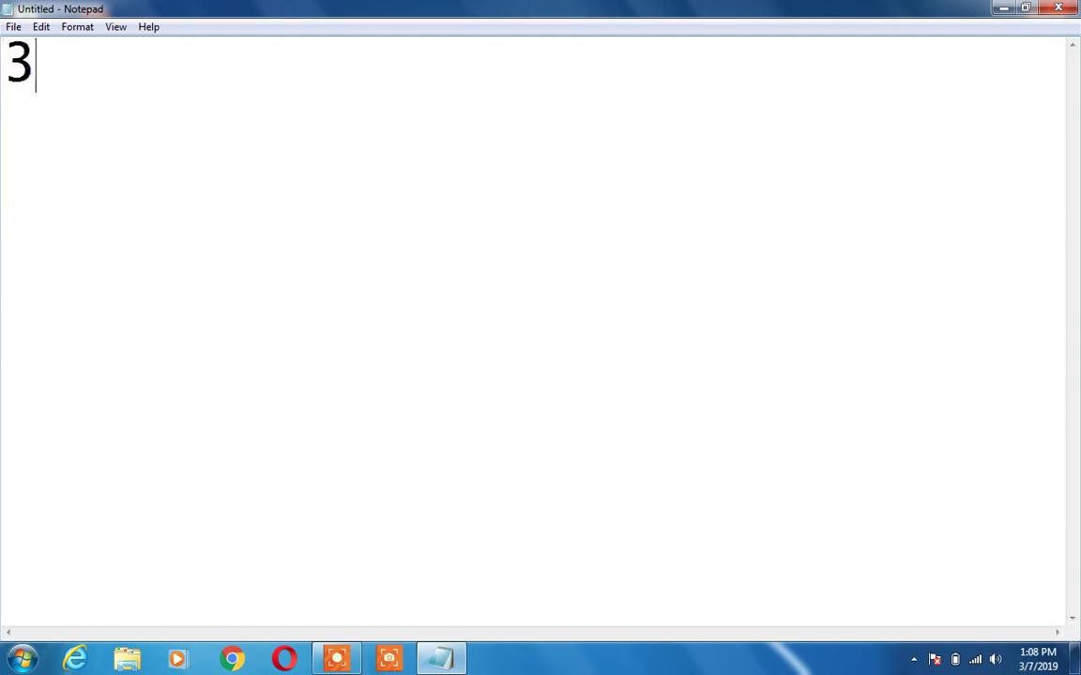
pyautogui.write('d work w')
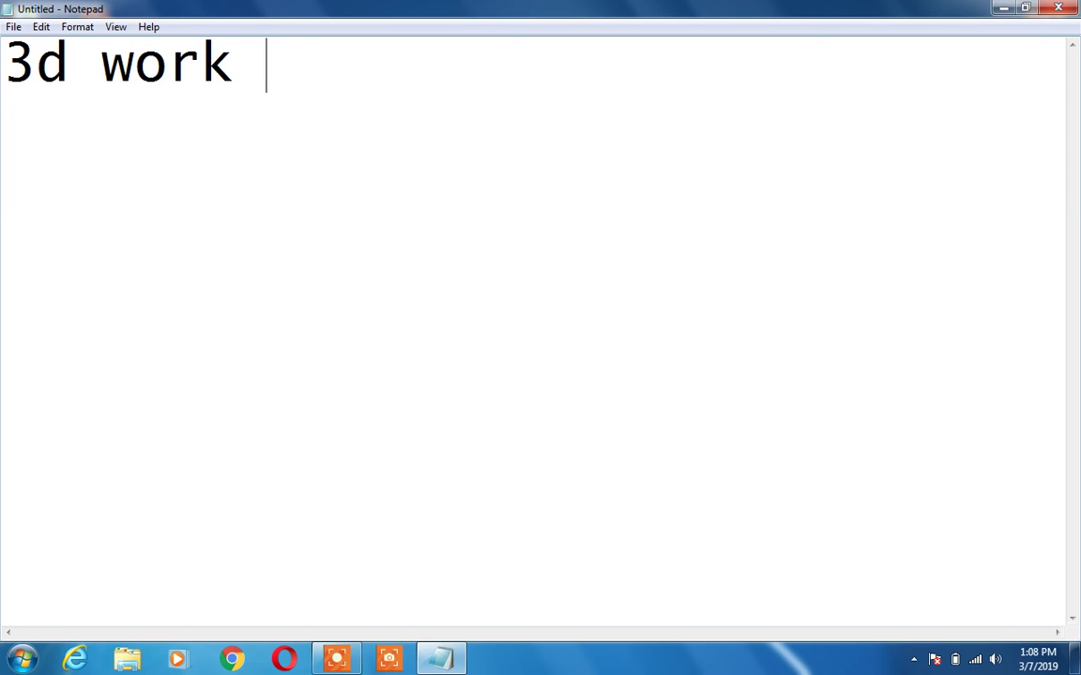
pyautogui.write('all')
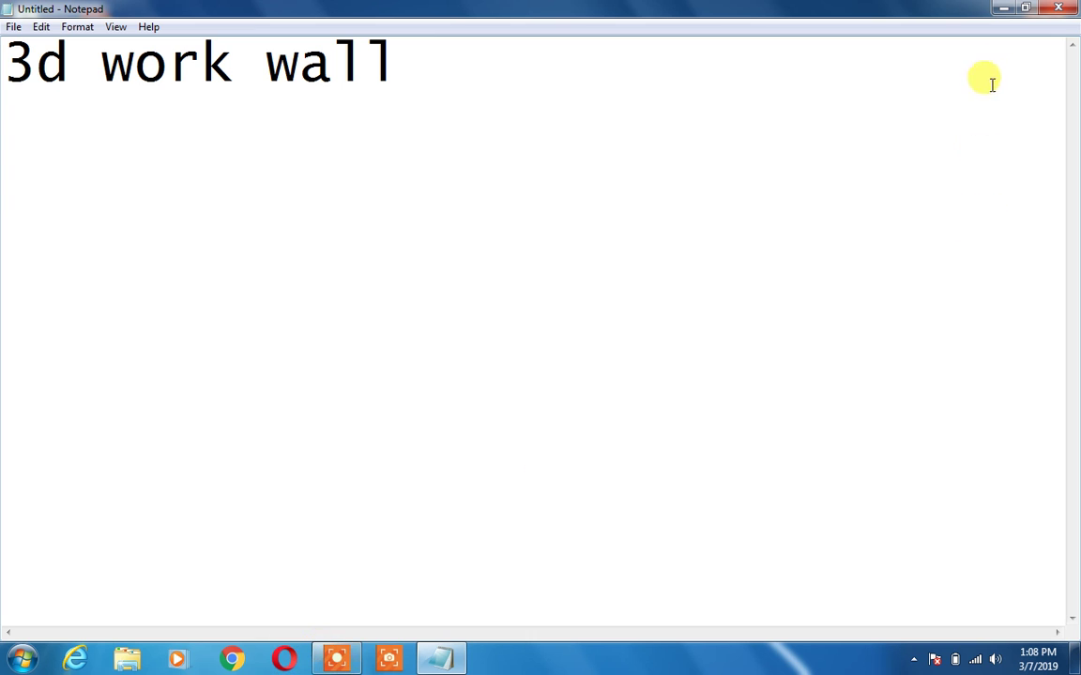
pyautogui.click(1058, 7)
pyautogui.click(643, 330)
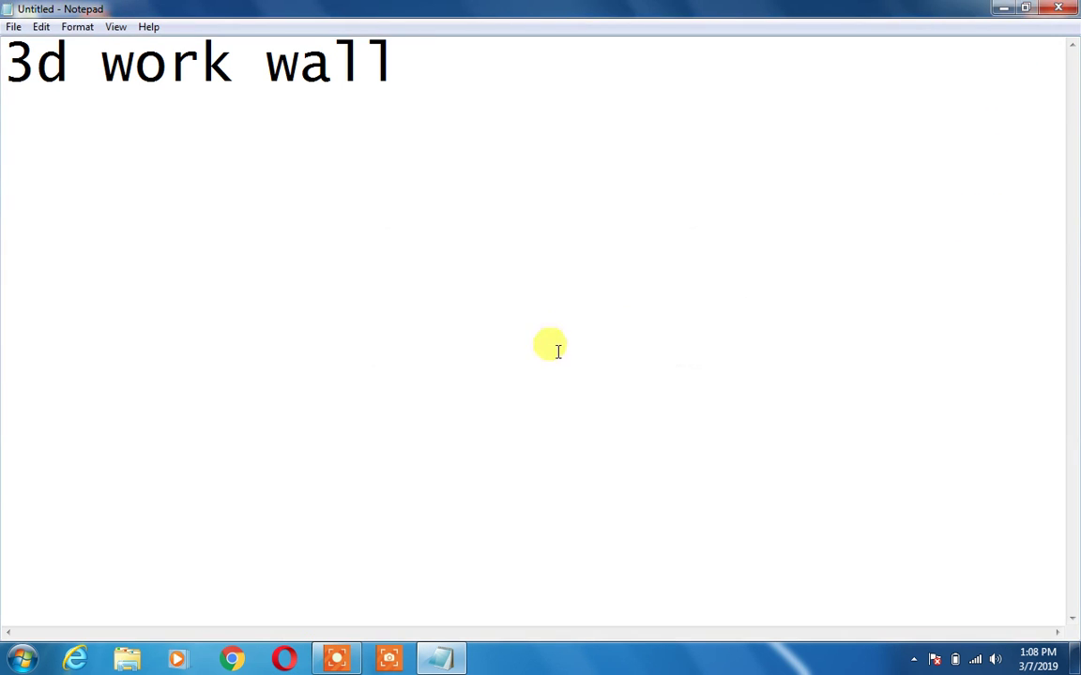
pyautogui.click(1059, 8)
# Dismiss Notepad and launch AutoCAD 2007 from its desktop icon.
pyautogui.click(571, 331)
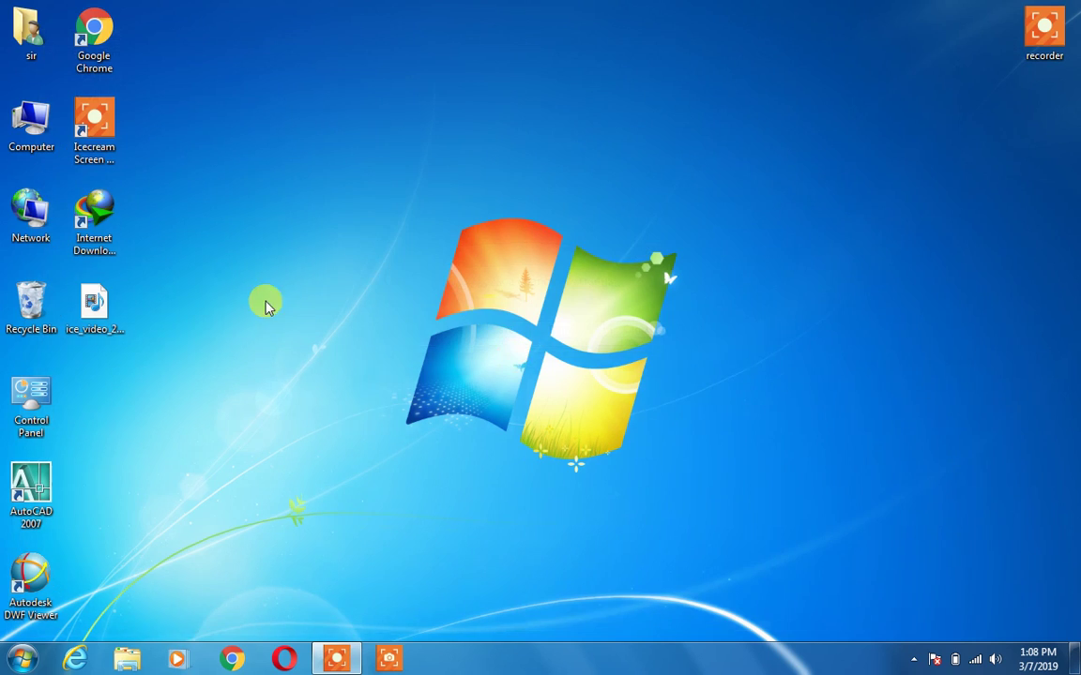
pyautogui.doubleClick(38, 472)
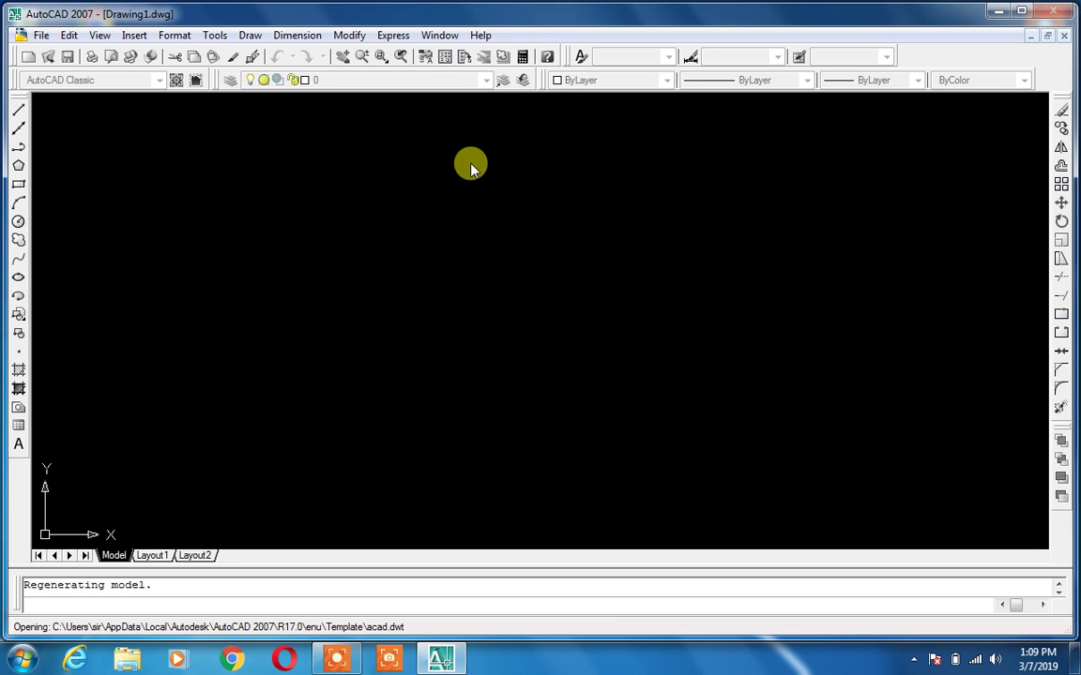
# Turn on the Visual Styles, View and Modeling toolbars.
pyautogui.rightClick(291, 58)
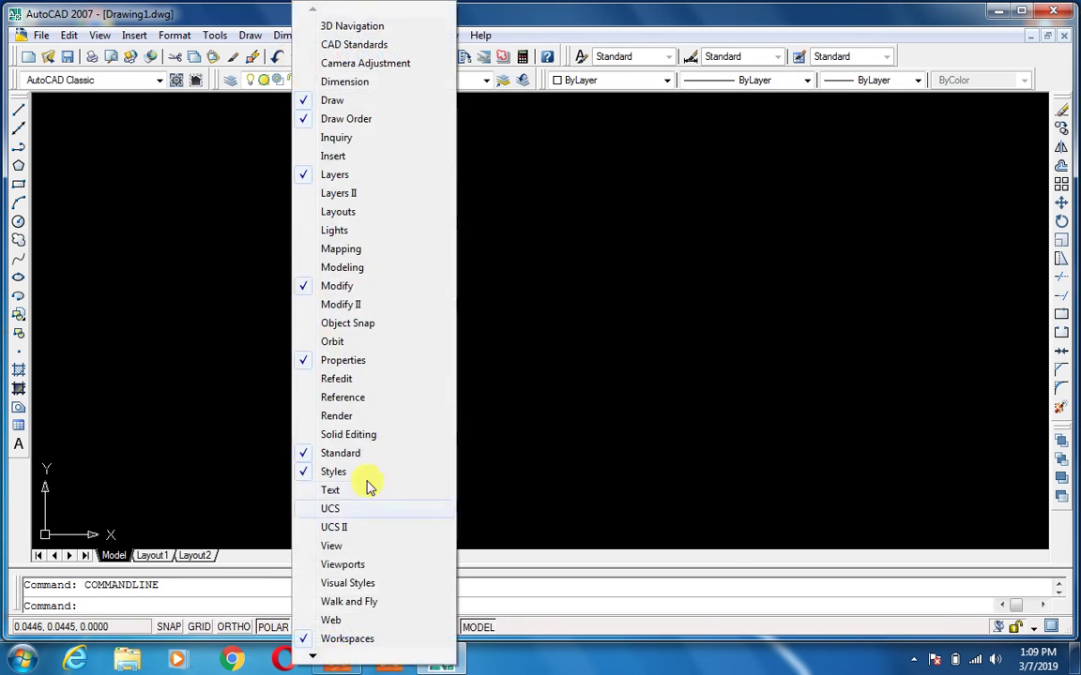
pyautogui.click(353, 584)
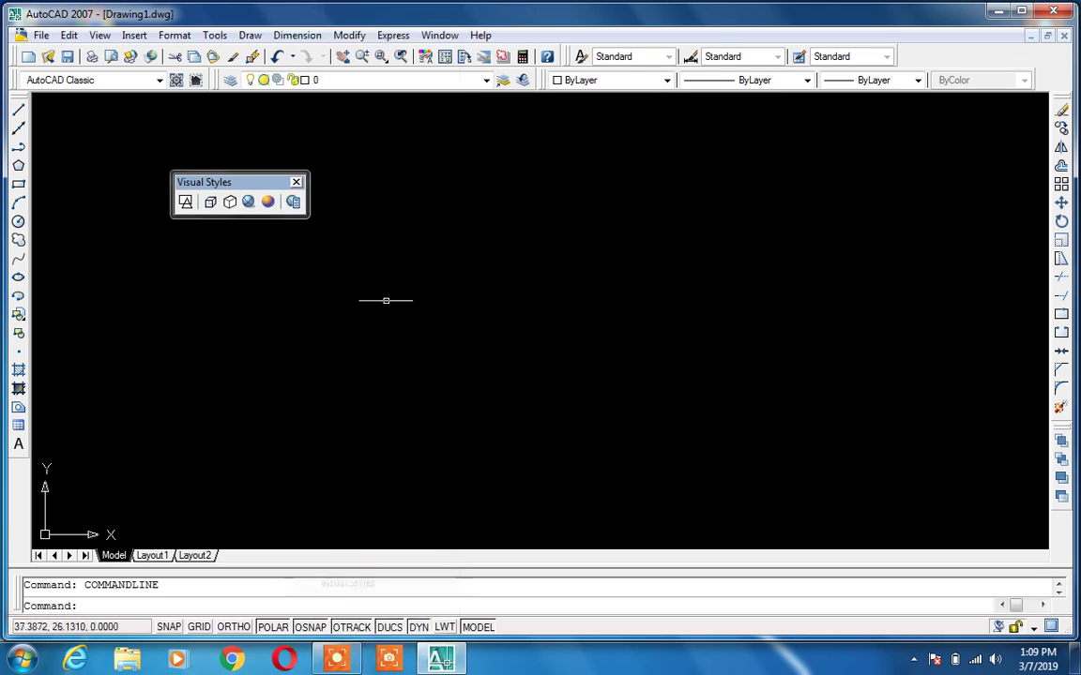
pyautogui.click(187, 207)
pyautogui.rightClick(292, 56)
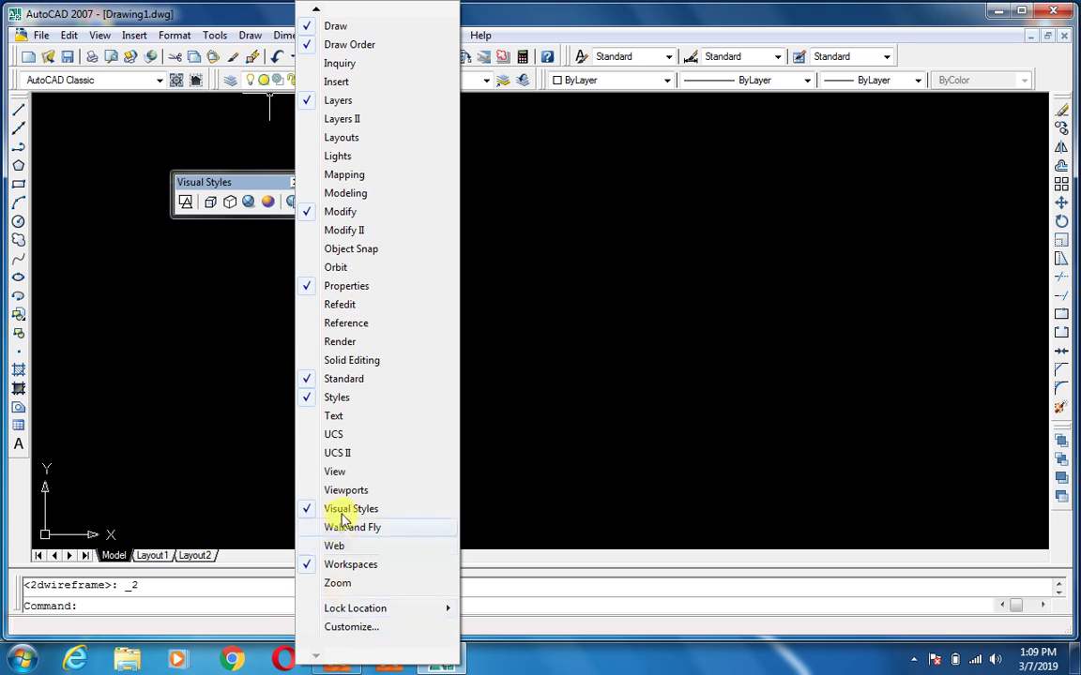
pyautogui.click(330, 472)
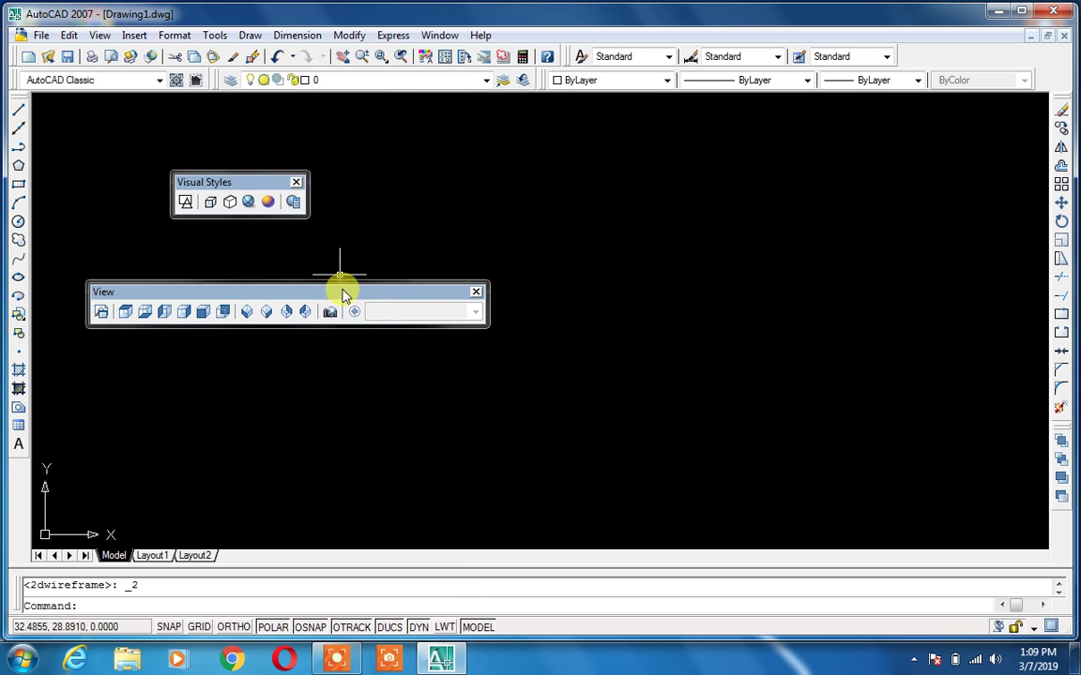
pyautogui.rightClick(287, 61)
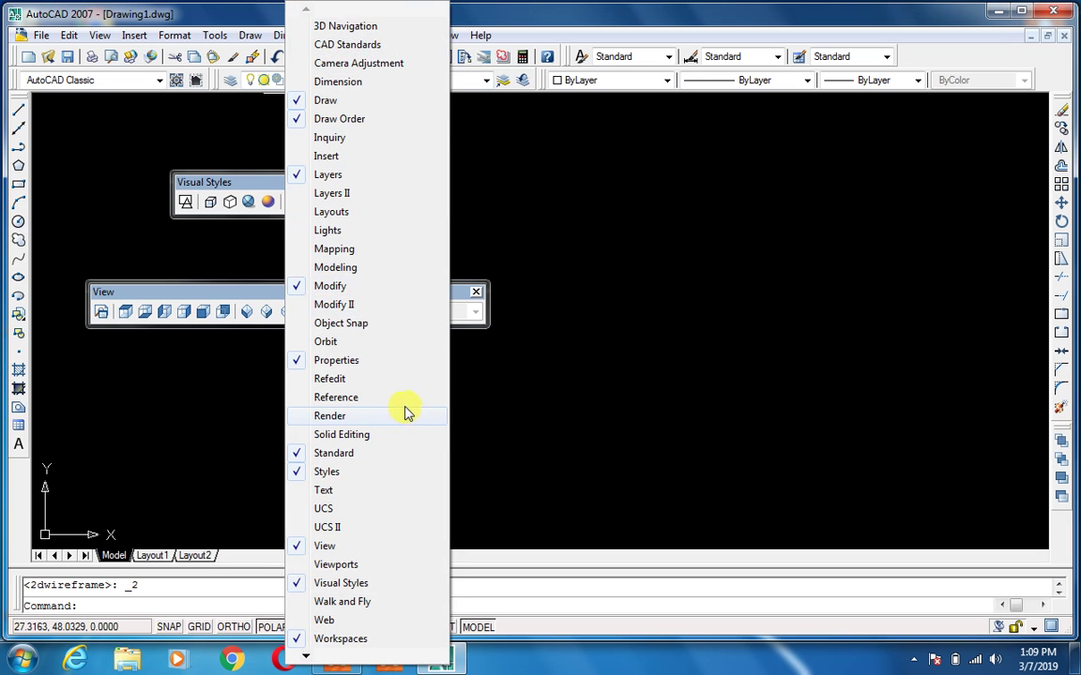
pyautogui.click(323, 268)
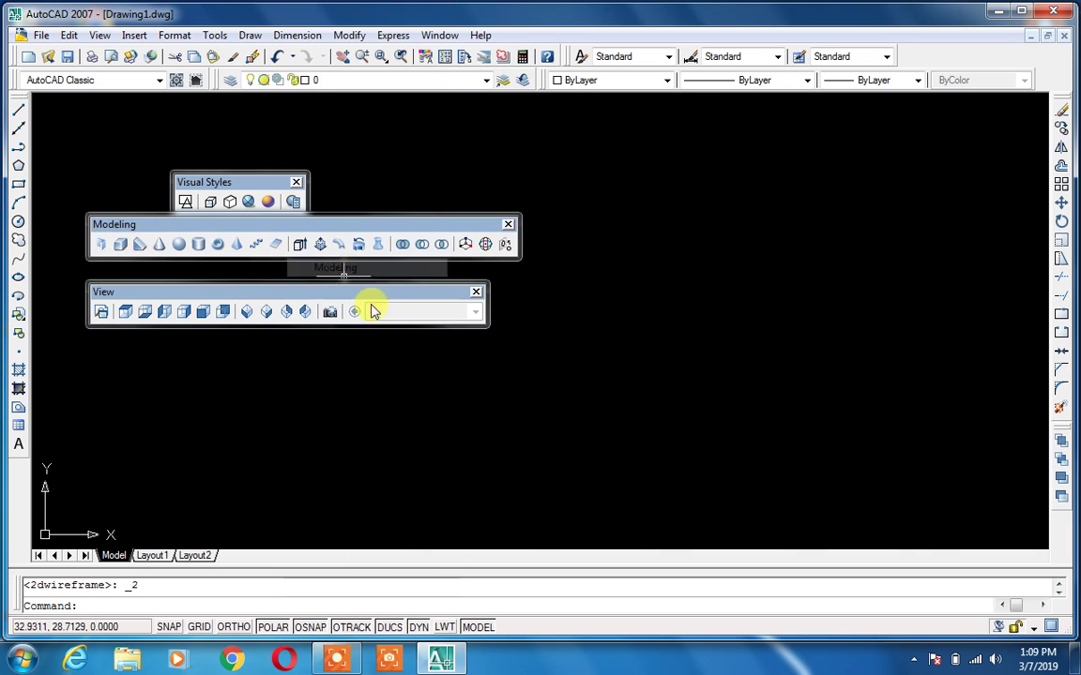
# Drag the Modeling, View and Visual Styles toolbars down near the command line.
pyautogui.moveTo(273, 235); pyautogui.dragTo(429, 473)
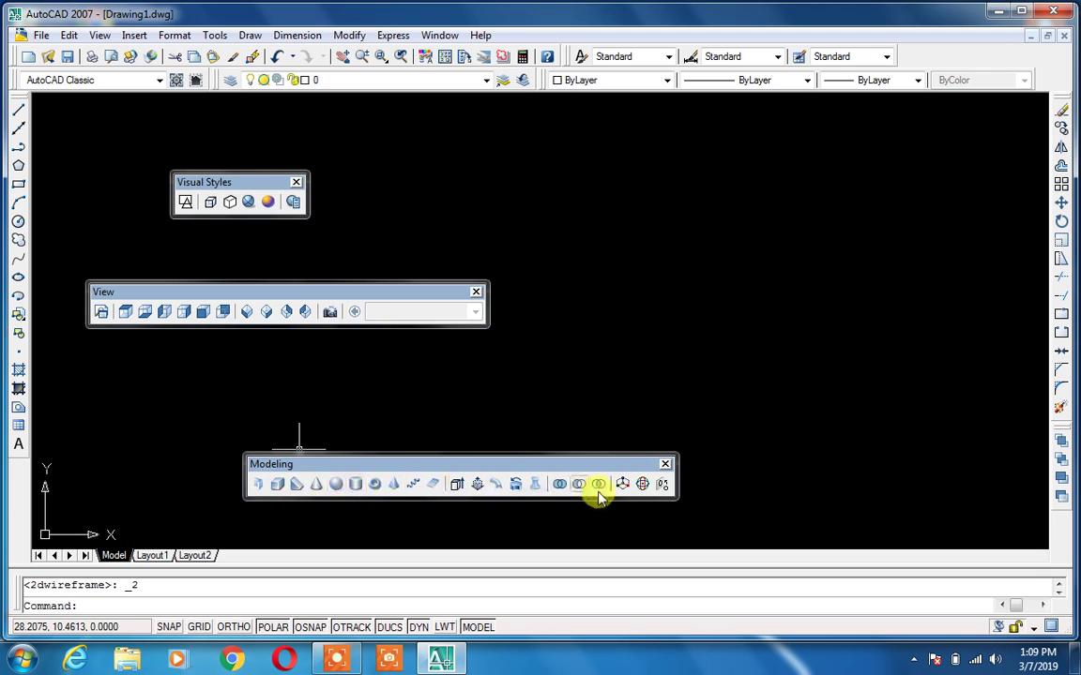
pyautogui.moveTo(287, 311)
pyautogui.mouseDown()
pyautogui.moveTo(556, 419)
pyautogui.moveTo(268, 147)
pyautogui.moveTo(264, 639)
pyautogui.moveTo(272, 594)
pyautogui.mouseUp()
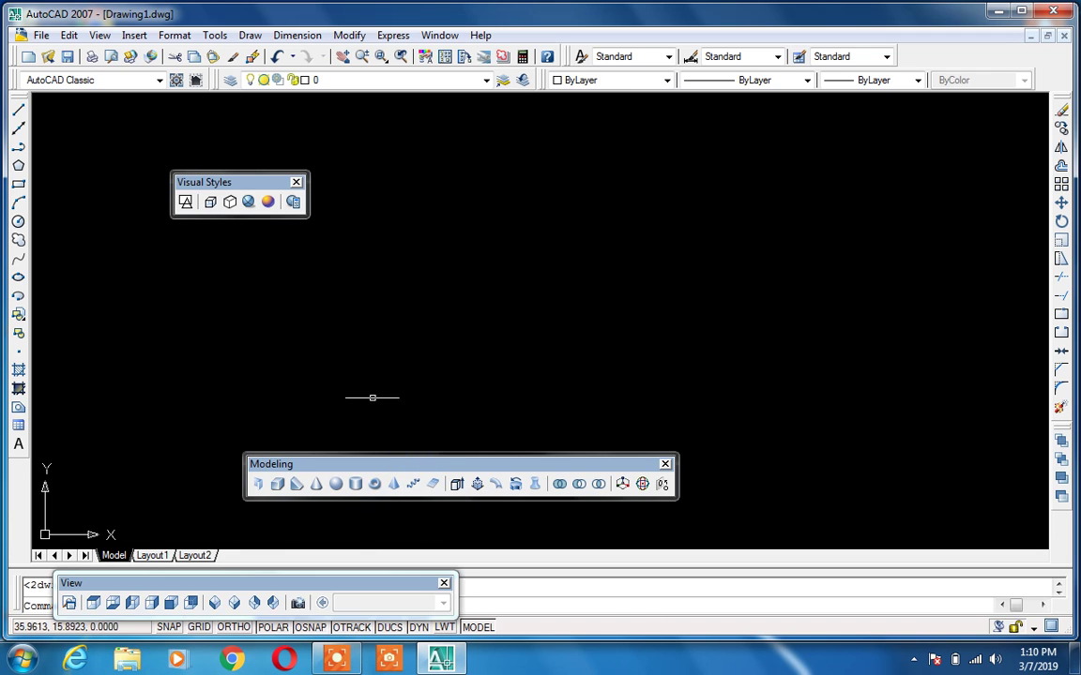
pyautogui.moveTo(255, 200); pyautogui.dragTo(616, 605)
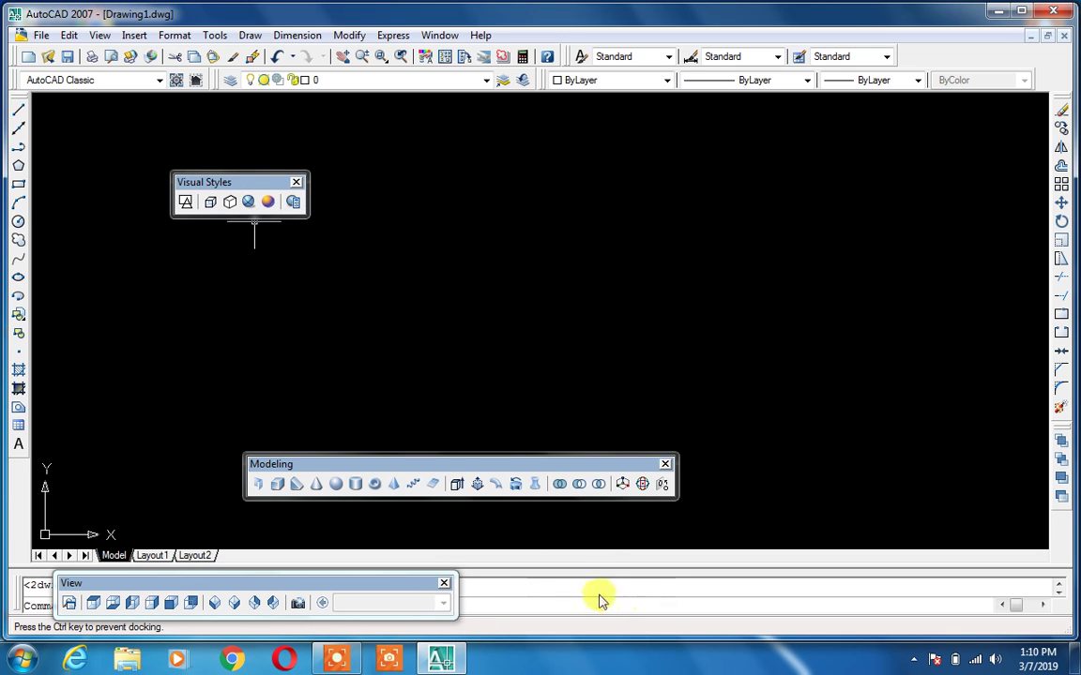
pyautogui.moveTo(619, 608)
pyautogui.mouseDown()
pyautogui.moveTo(603, 579)
pyautogui.moveTo(593, 610)
pyautogui.mouseUp()
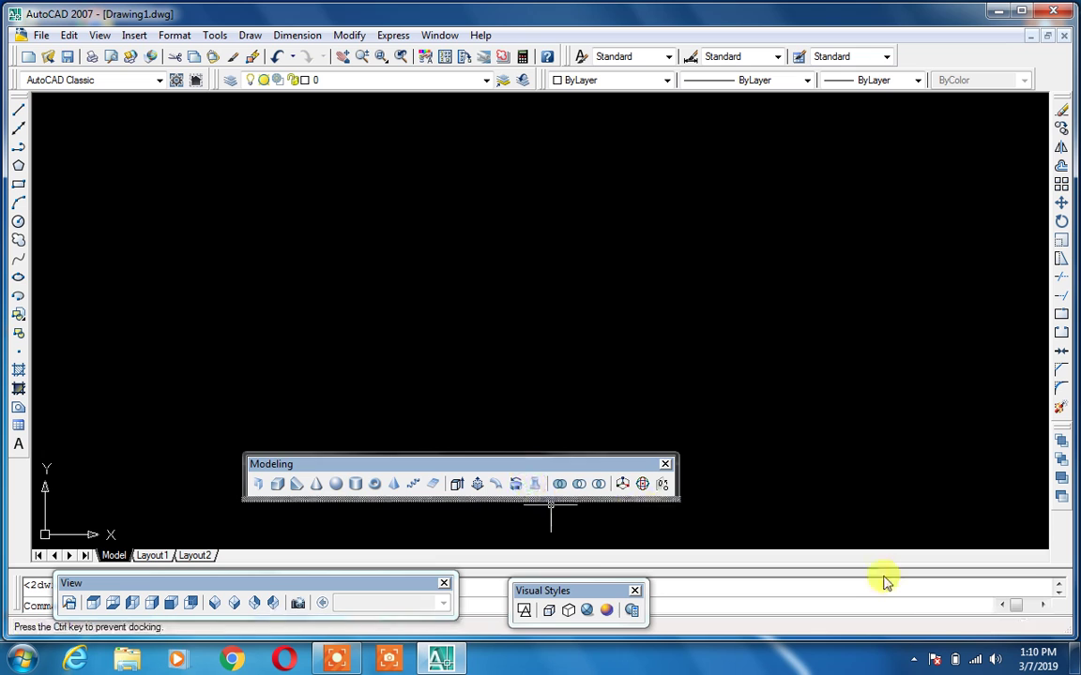
pyautogui.moveTo(917, 593)
pyautogui.mouseDown()
pyautogui.moveTo(498, 597)
pyautogui.moveTo(457, 372)
pyautogui.mouseUp()
pyautogui.write('units')
pyautogui.press('Return')
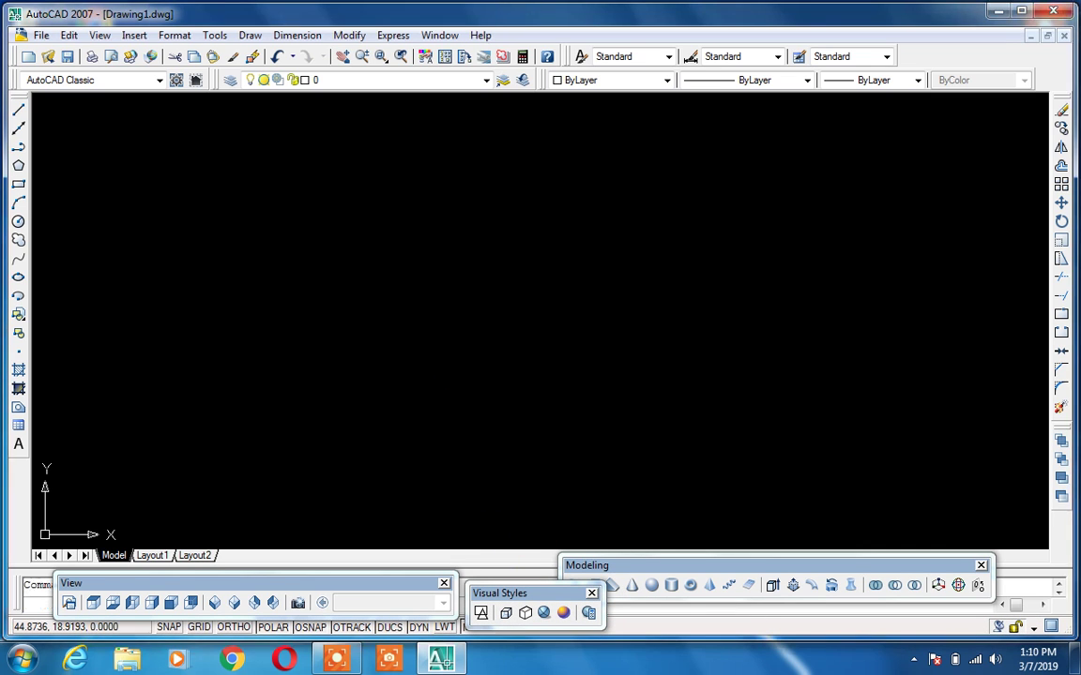
pyautogui.click(481, 245)
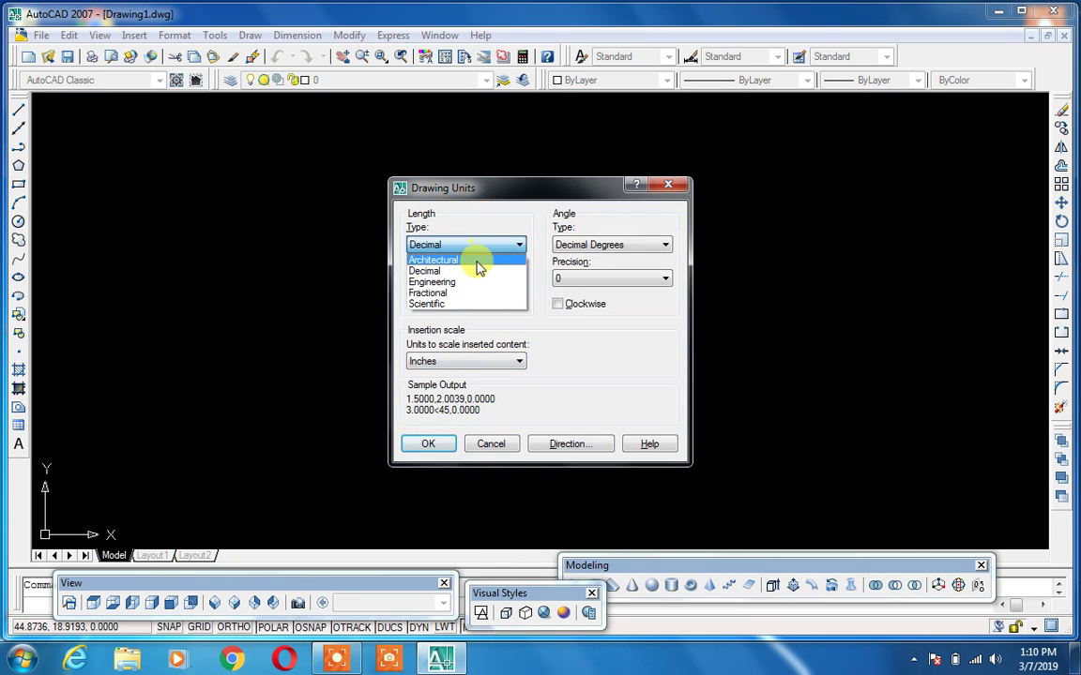
pyautogui.click(476, 260)
pyautogui.click(468, 278)
pyautogui.click(463, 305)
pyautogui.click(464, 280)
pyautogui.click(460, 317)
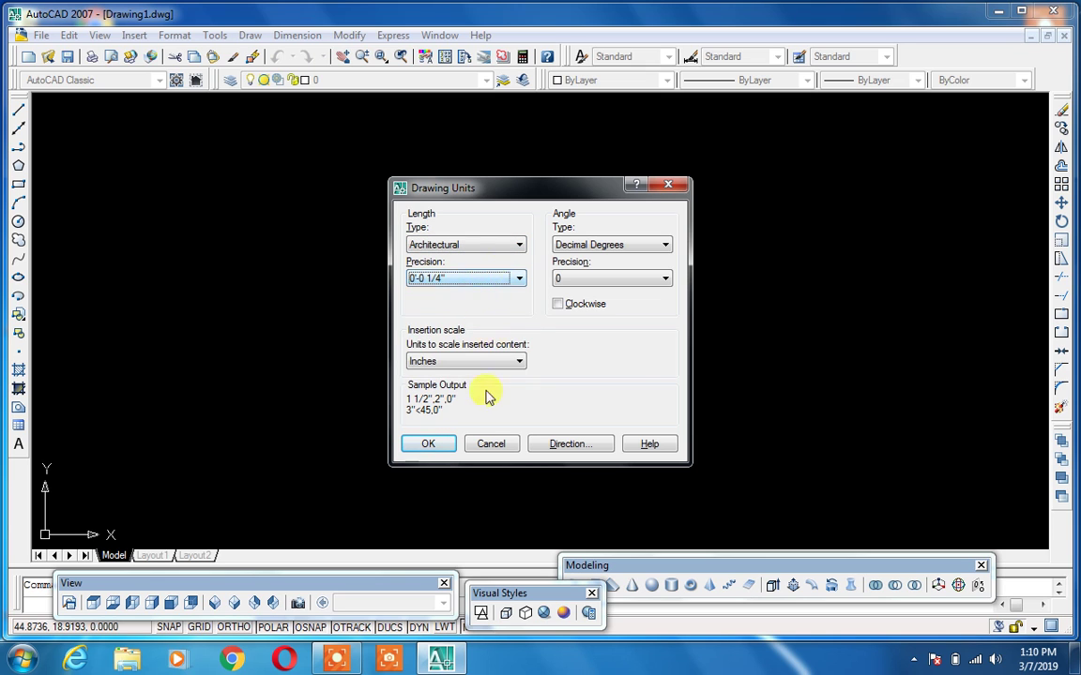
pyautogui.click(448, 445)
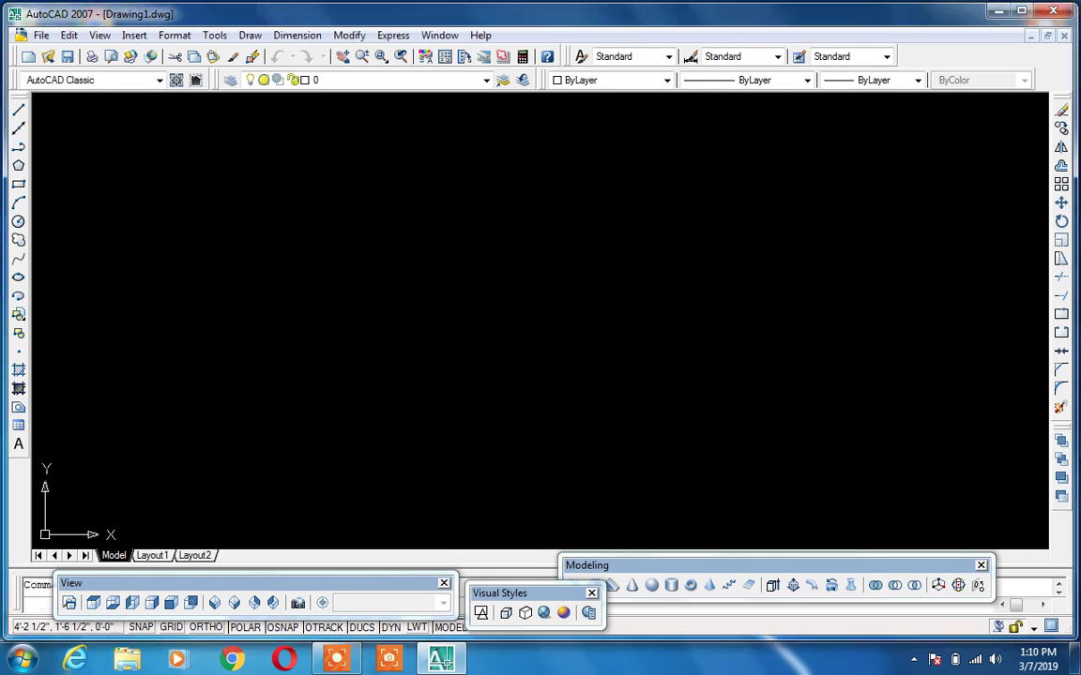
pyautogui.press('Return')
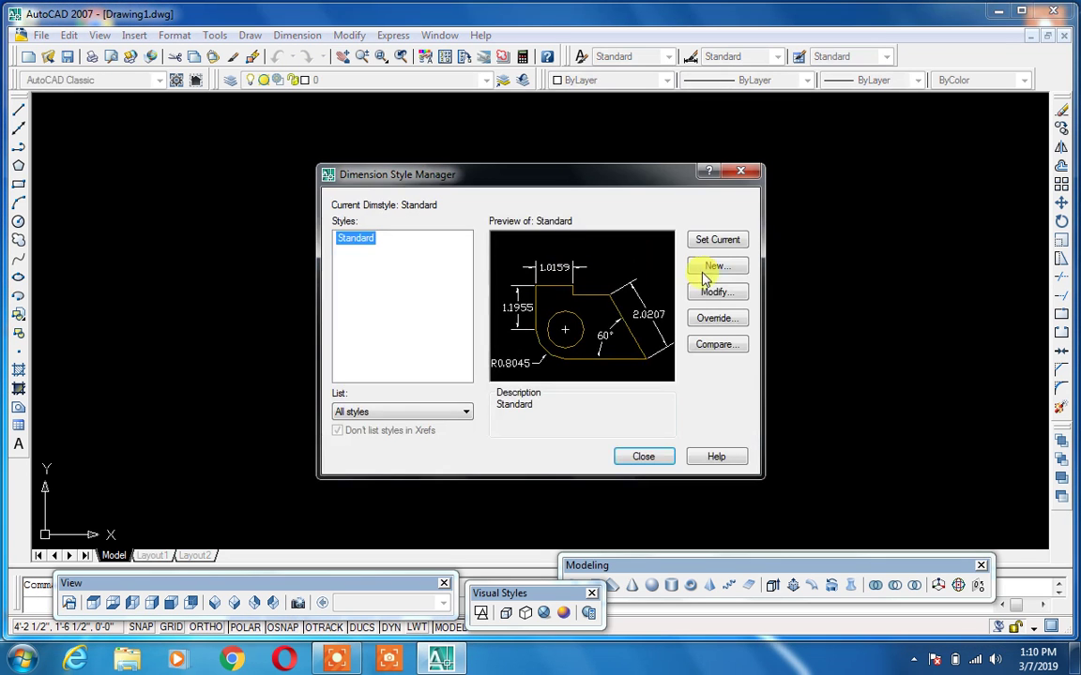
pyautogui.click(713, 292)
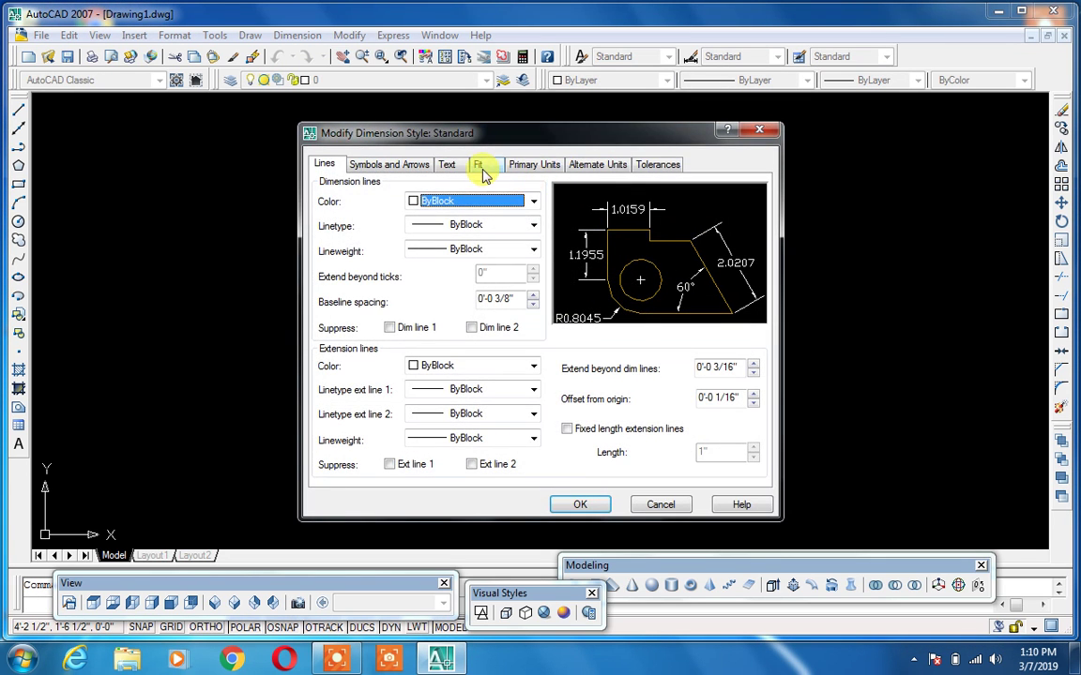
pyautogui.click(525, 165)
pyautogui.click(508, 201)
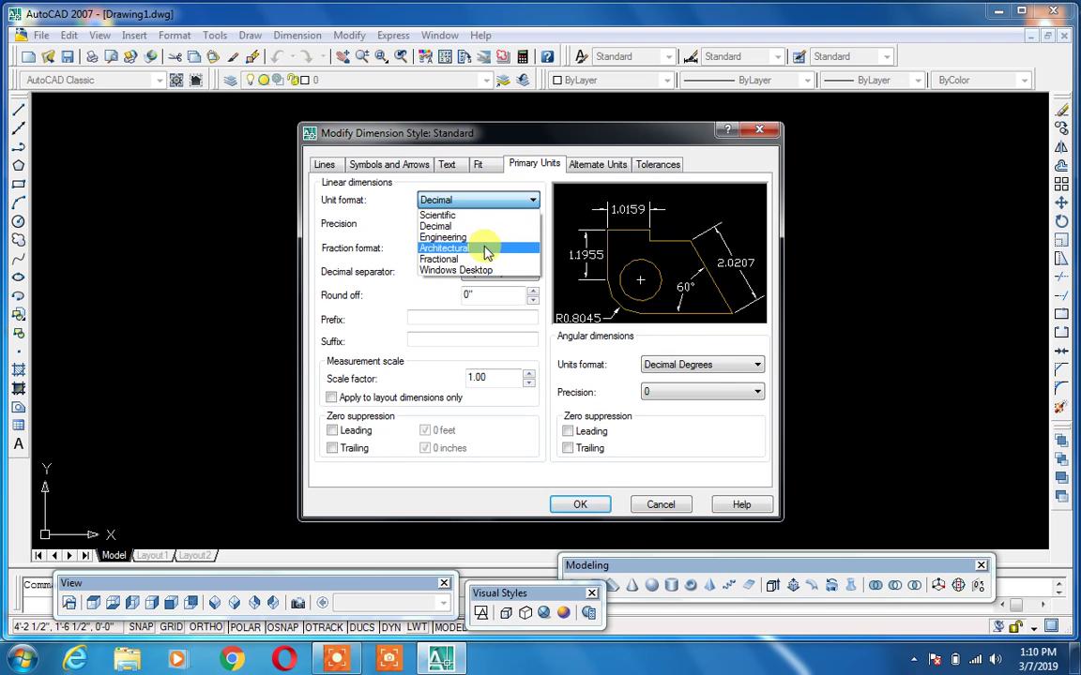
pyautogui.click(485, 251)
pyautogui.click(485, 227)
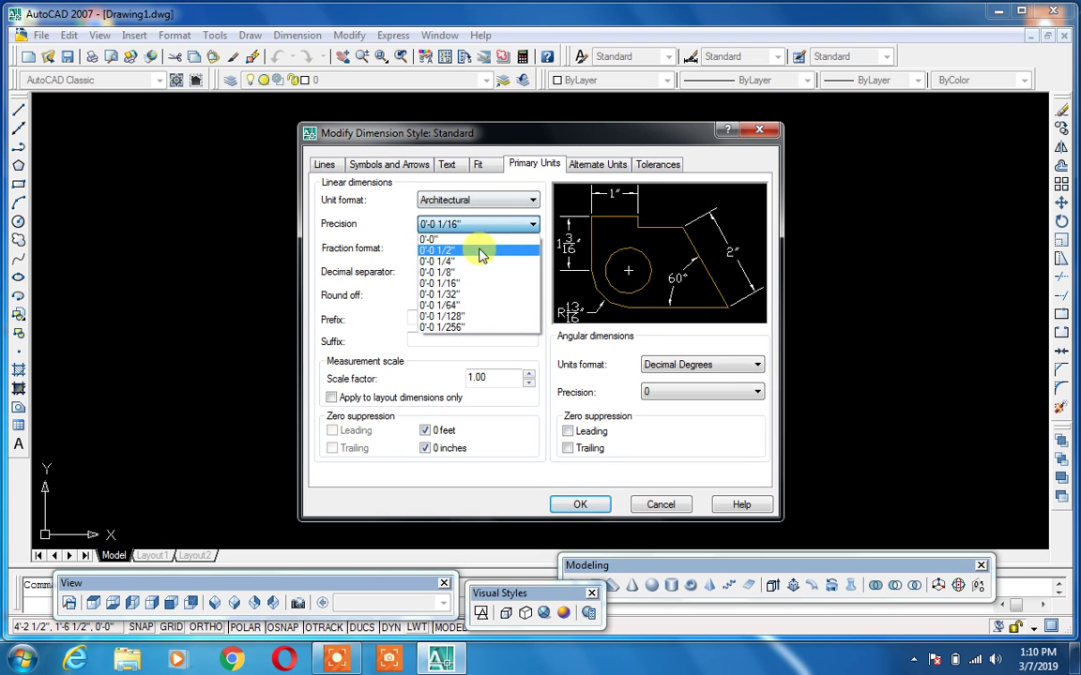
pyautogui.click(479, 260)
pyautogui.click(447, 165)
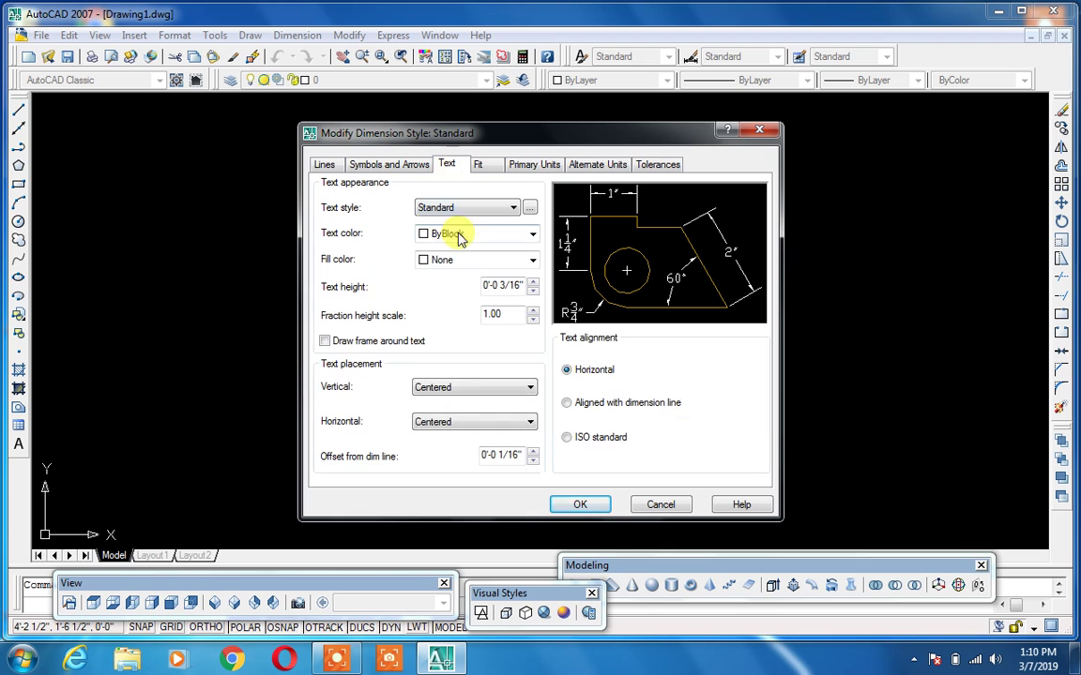
pyautogui.moveTo(485, 285); pyautogui.dragTo(628, 289)
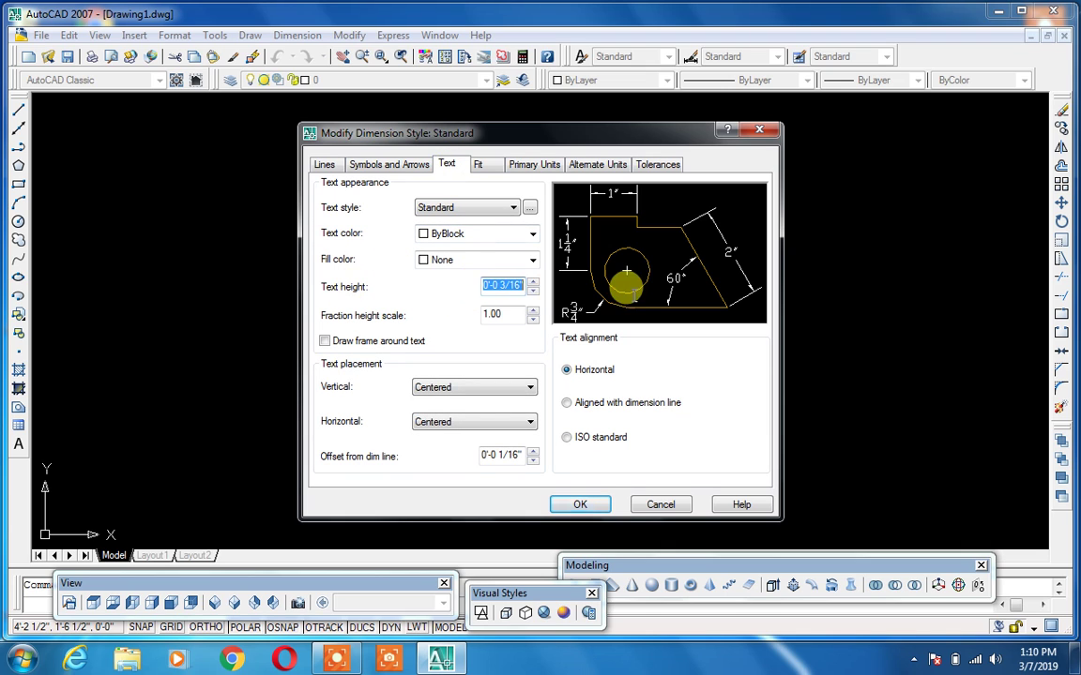
pyautogui.write('7')
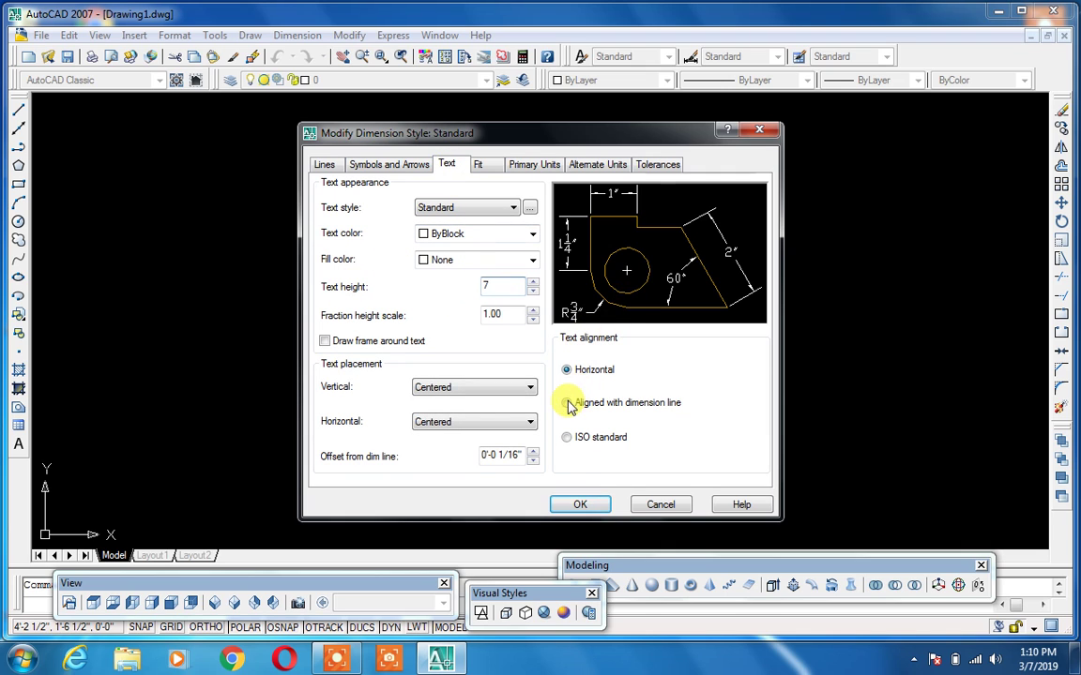
pyautogui.click(568, 404)
pyautogui.click(578, 504)
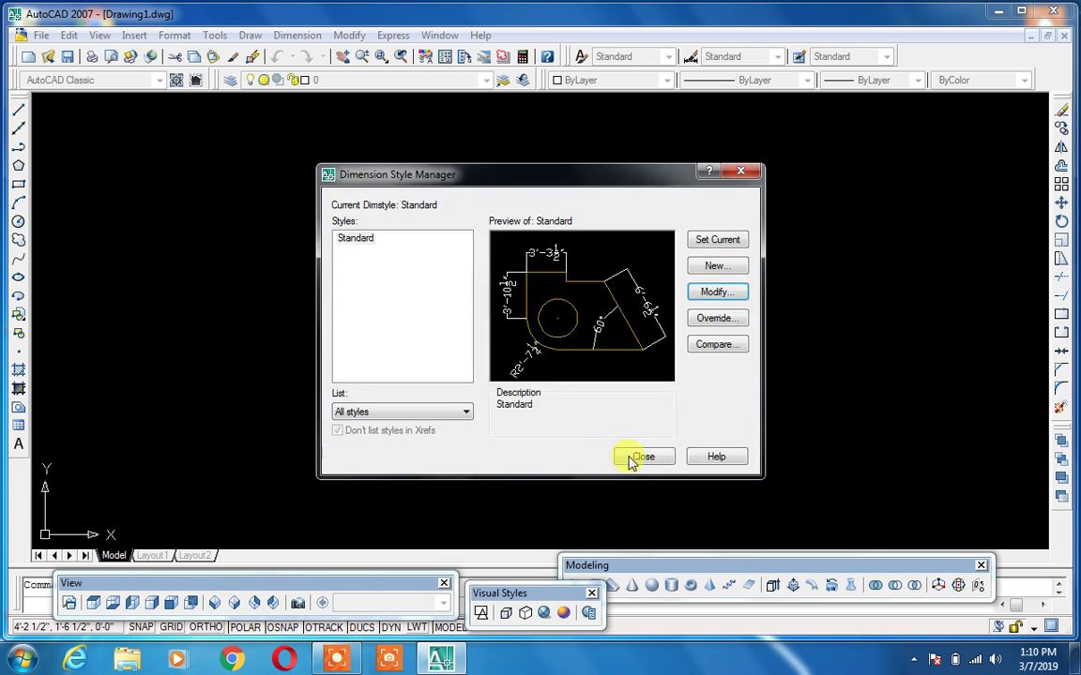
pyautogui.click(638, 457)
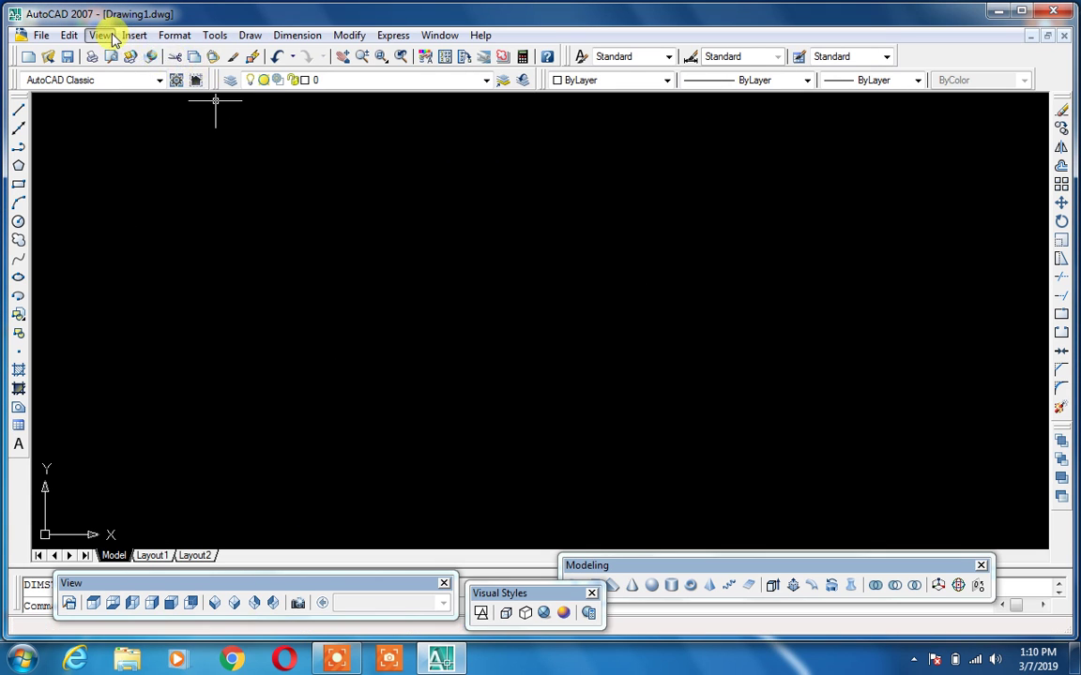
pyautogui.click(99, 35)
# Place the UCS icon at the origin and draw a 12 by 15 foot rectangle.
pyautogui.moveTo(305, 396)
pyautogui.click(434, 419)
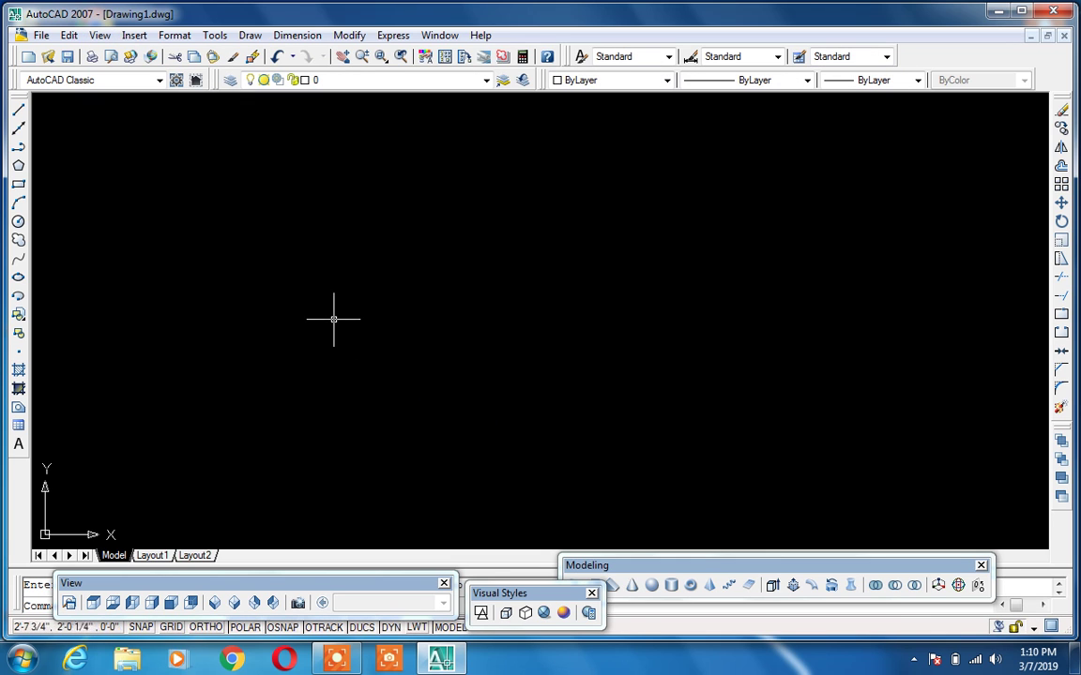
pyautogui.write('rec')
pyautogui.press('Return')
pyautogui.click(284, 225)
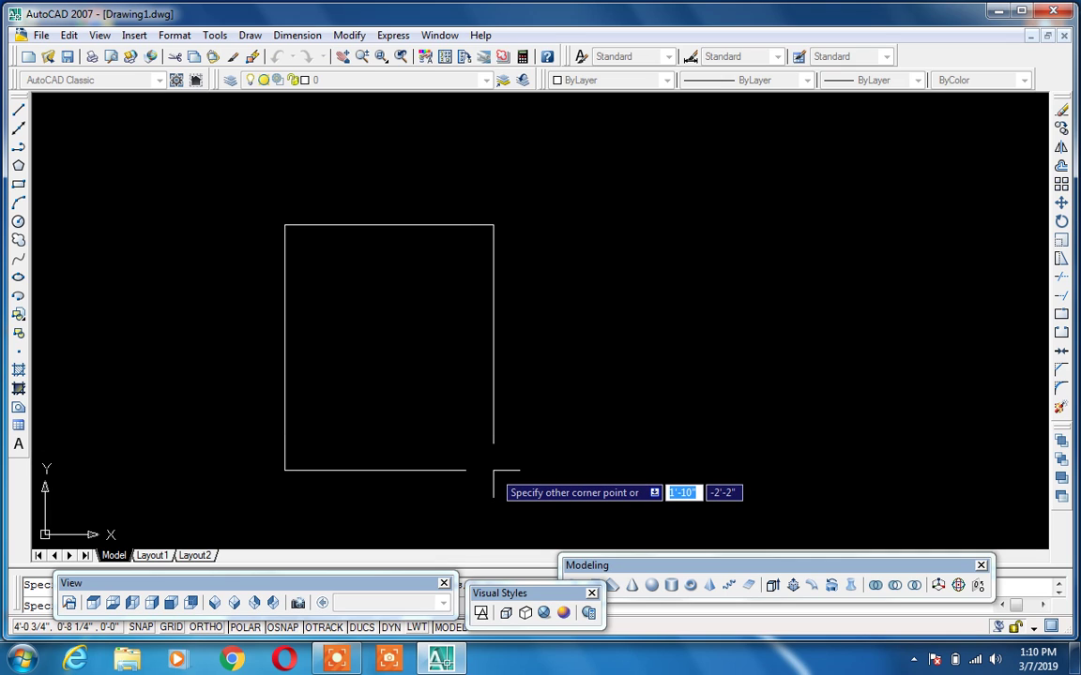
pyautogui.write('1')
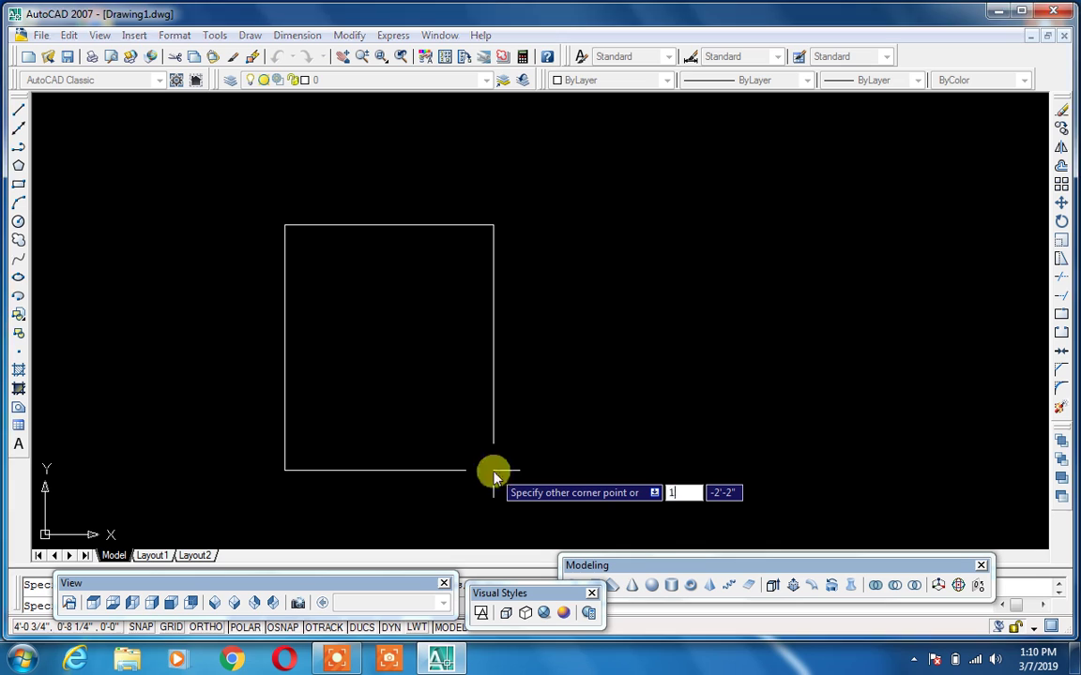
pyautogui.write('2')
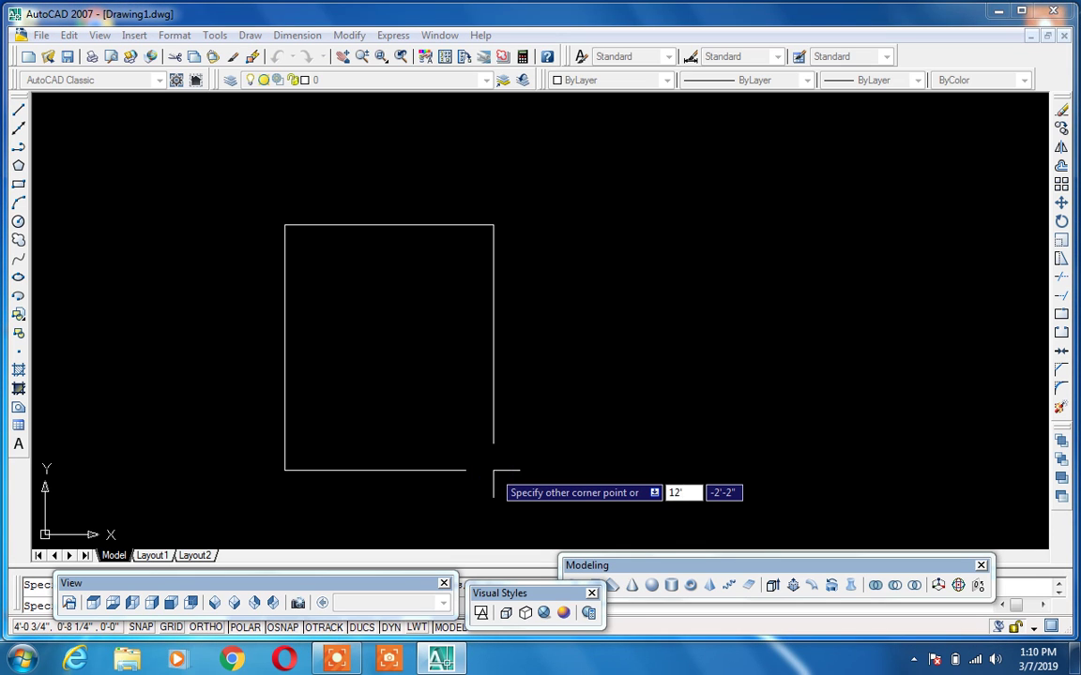
pyautogui.press('Tab')
pyautogui.write('15')
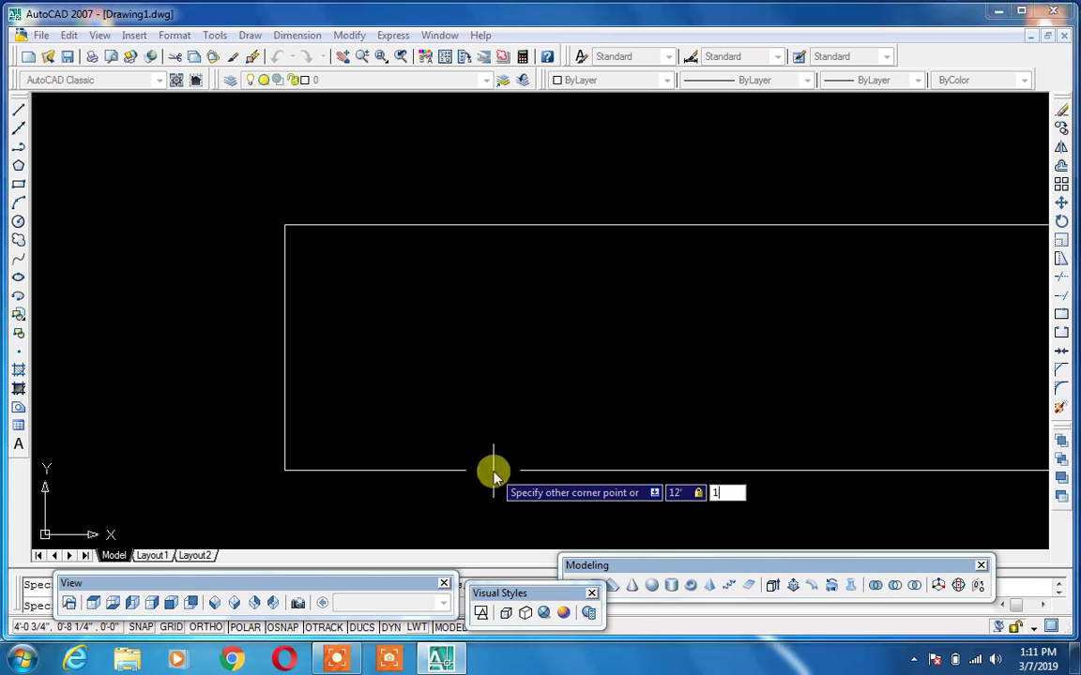
pyautogui.press('Return')
# Zoom to extents so the whole rectangle fits the view.
pyautogui.write('z')
pyautogui.press('Return')
pyautogui.write('e')
pyautogui.press('Return')
pyautogui.write('os')
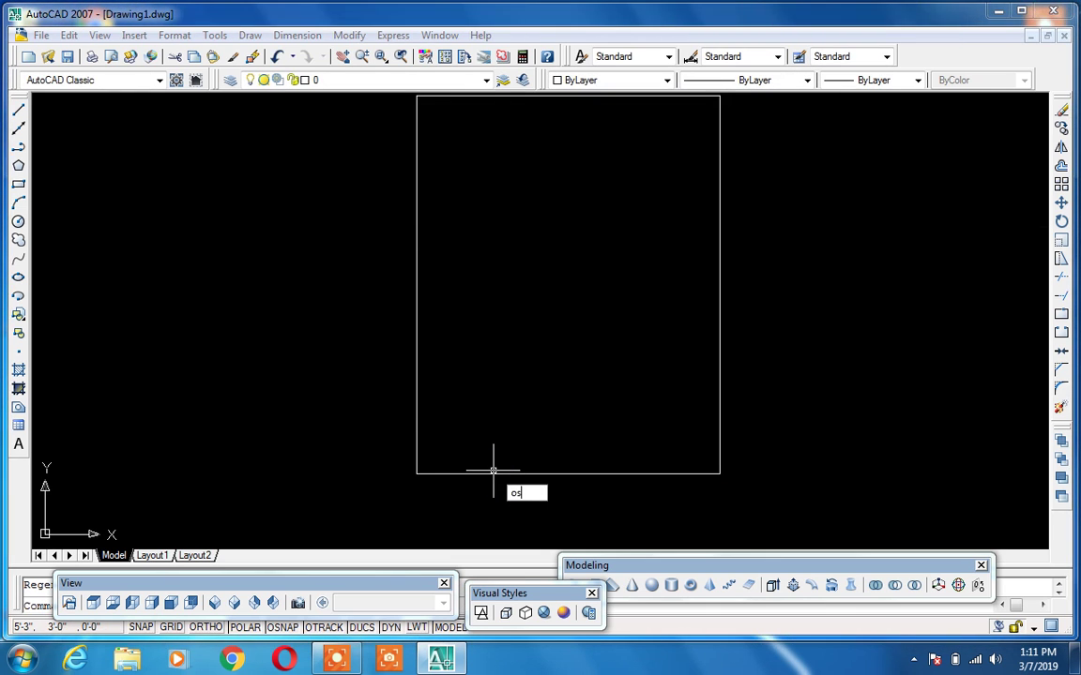
pyautogui.press('Return')
# Select all object snap modes in Drafting Settings and pan to recentre the rectangle.
pyautogui.click(677, 231)
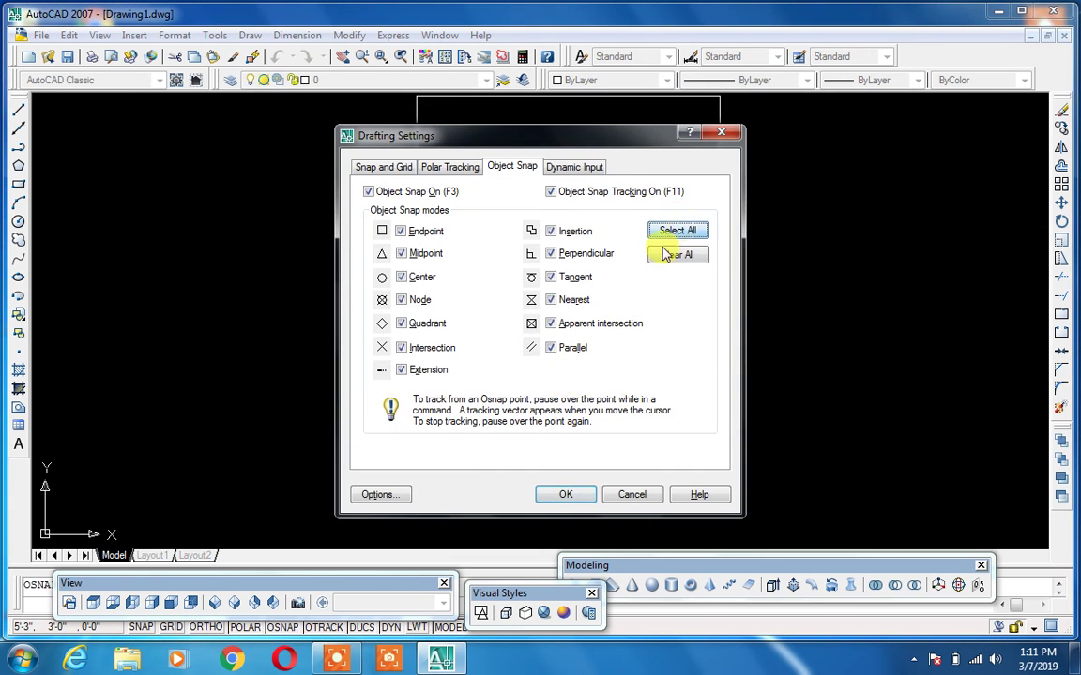
pyautogui.click(565, 494)
pyautogui.moveTo(558, 248); pyautogui.dragTo(525, 301, button='middle')
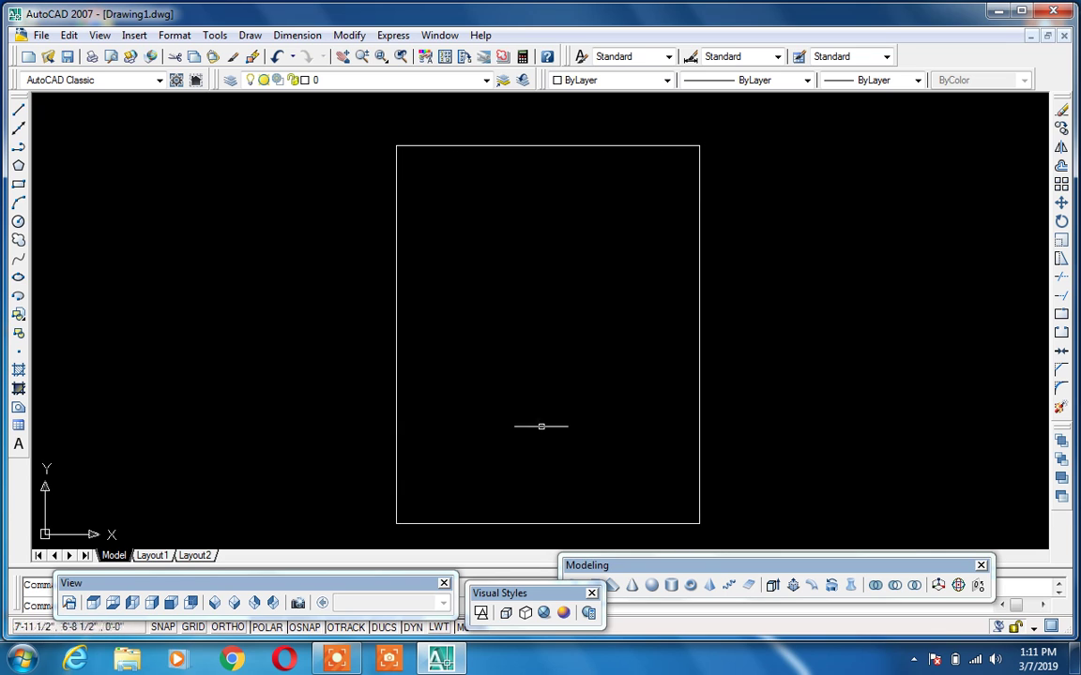
# Switch to SW Isometric with Realistic shading and set the 3D parallel background to Black.
pyautogui.click(213, 608)
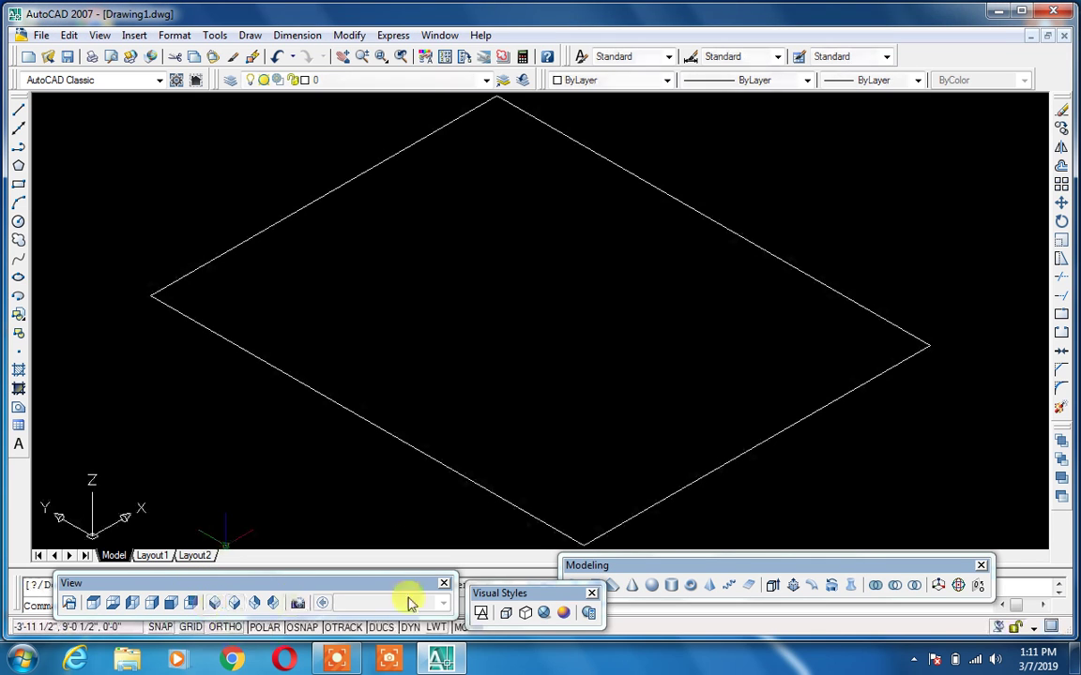
pyautogui.click(543, 615)
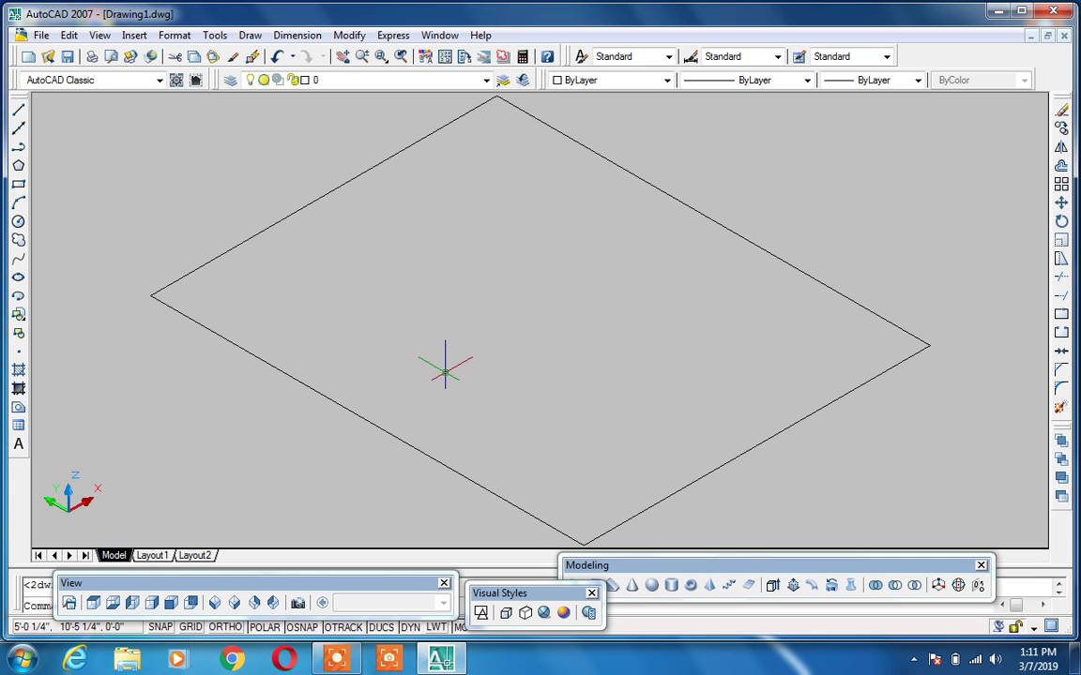
pyautogui.write('op')
pyautogui.press('Return')
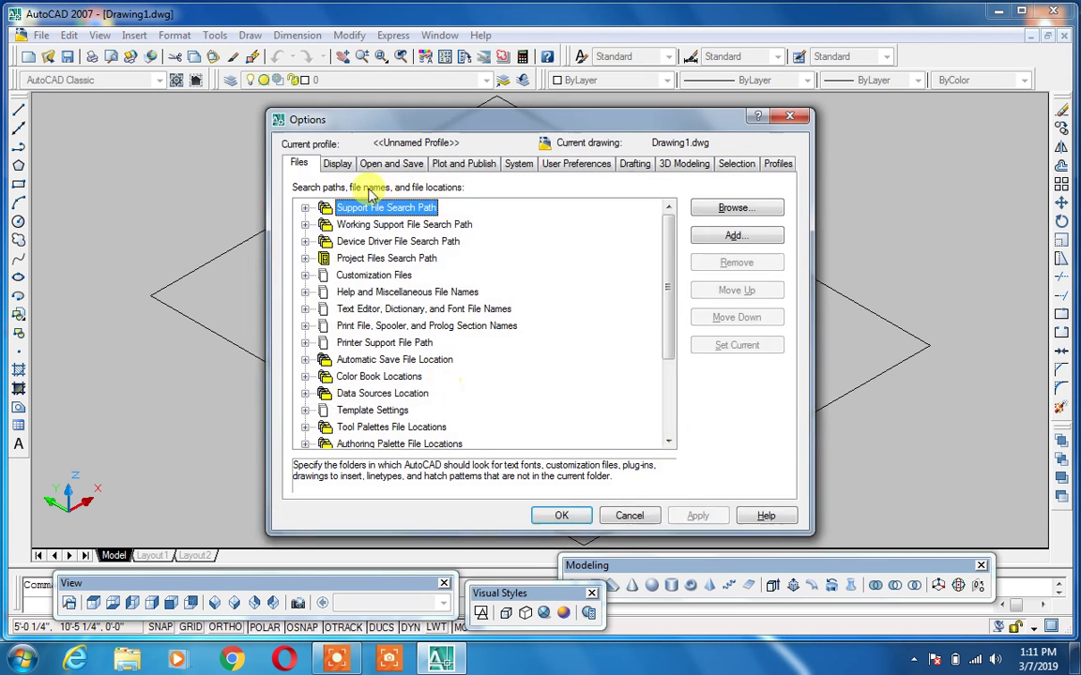
pyautogui.click(337, 163)
pyautogui.click(383, 285)
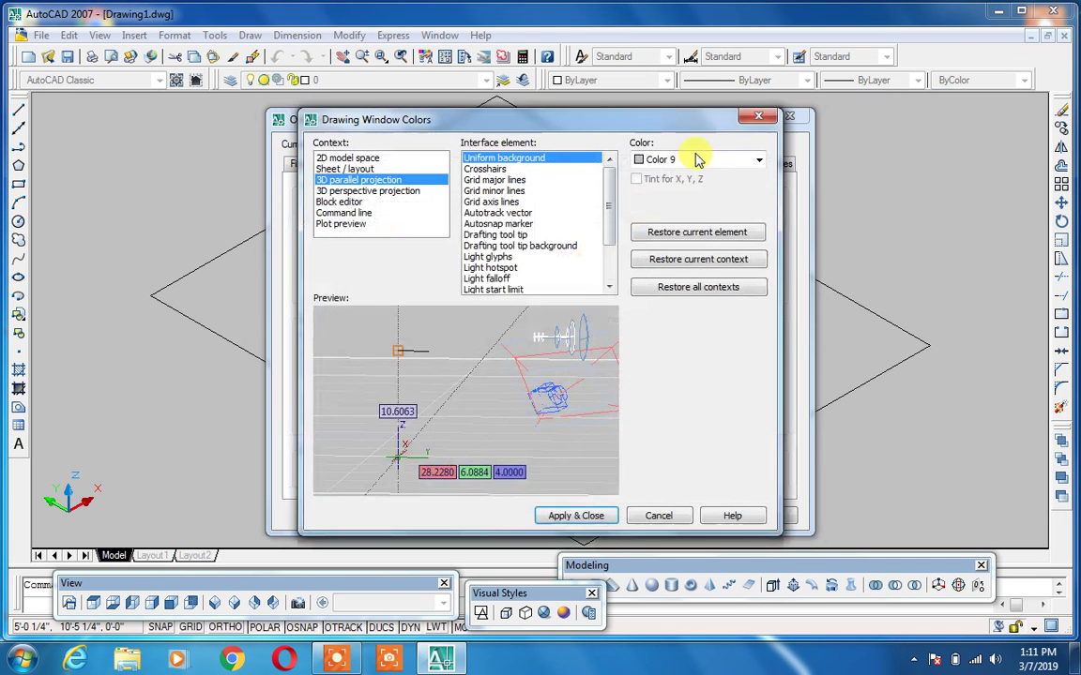
pyautogui.click(697, 159)
pyautogui.click(667, 269)
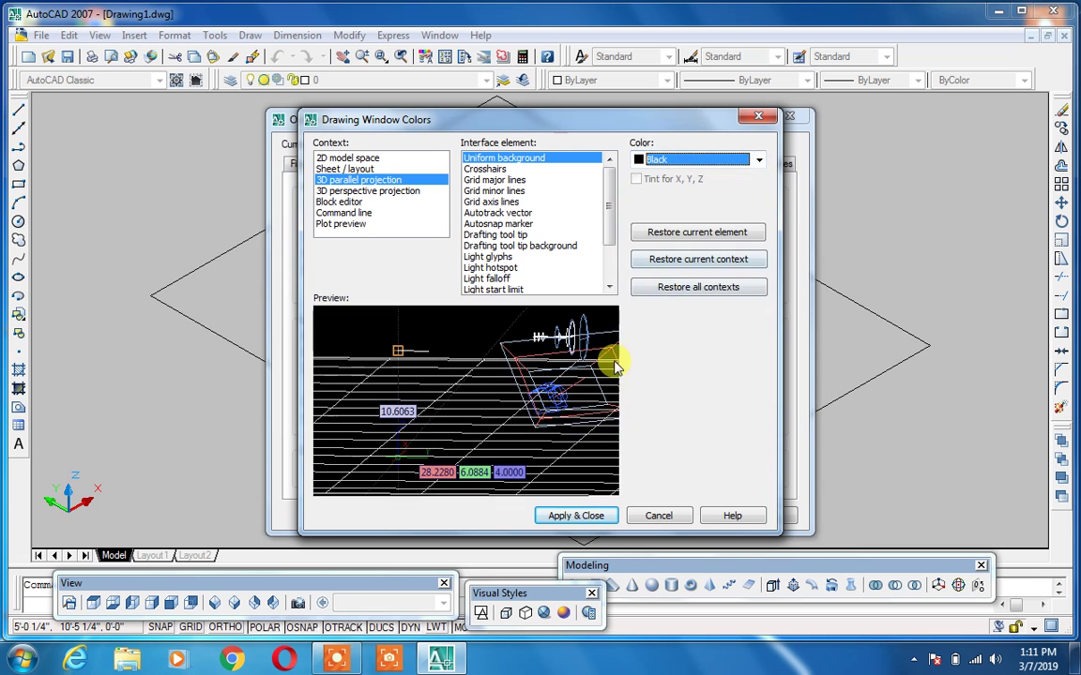
pyautogui.click(591, 516)
pyautogui.click(560, 512)
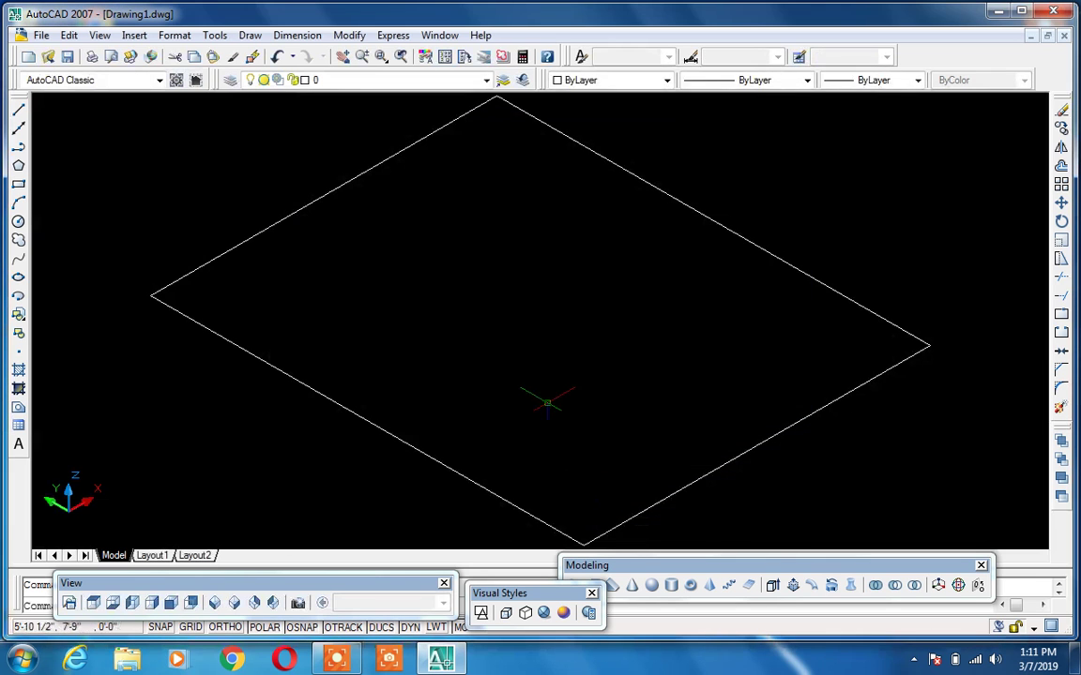
# Draw a trial four-segment polysolid wall across the rectangle.
pyautogui.scroll(-2, 559, 344)
pyautogui.moveTo(558, 345); pyautogui.dragTo(672, 309, button='middle')
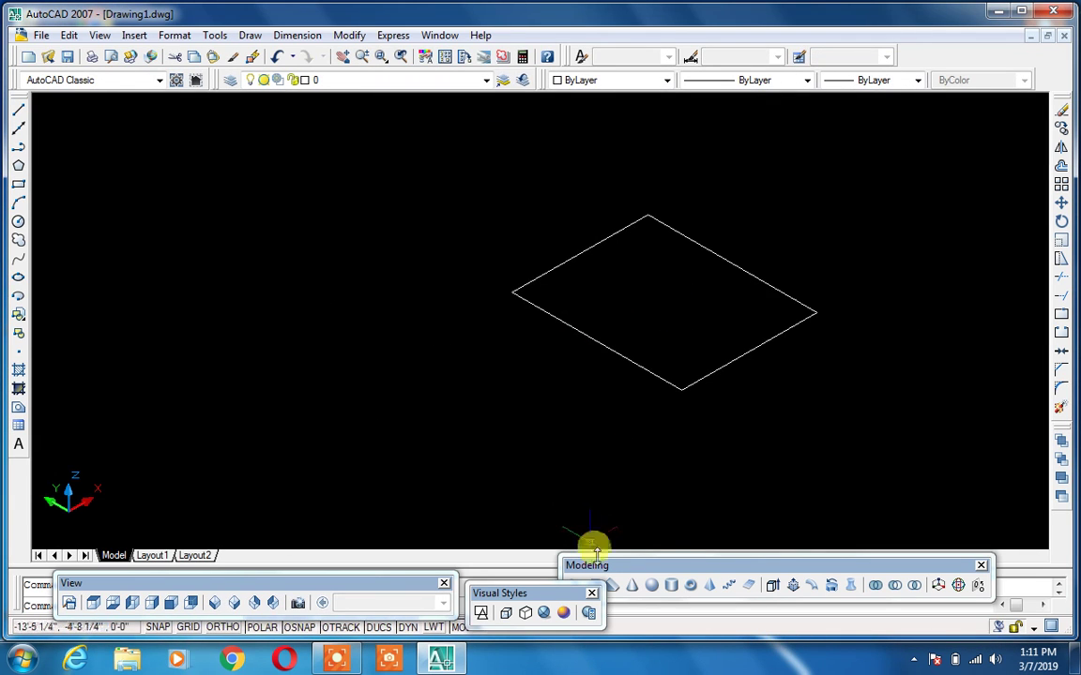
pyautogui.moveTo(621, 566); pyautogui.dragTo(488, 441)
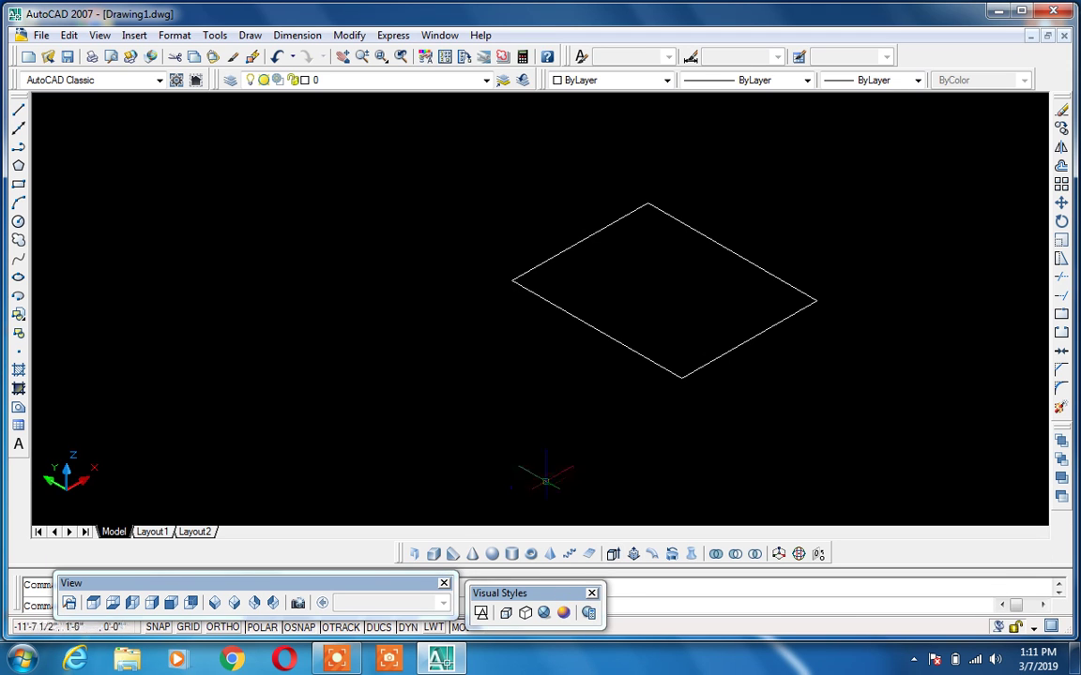
pyautogui.moveTo(406, 556); pyautogui.dragTo(424, 504)
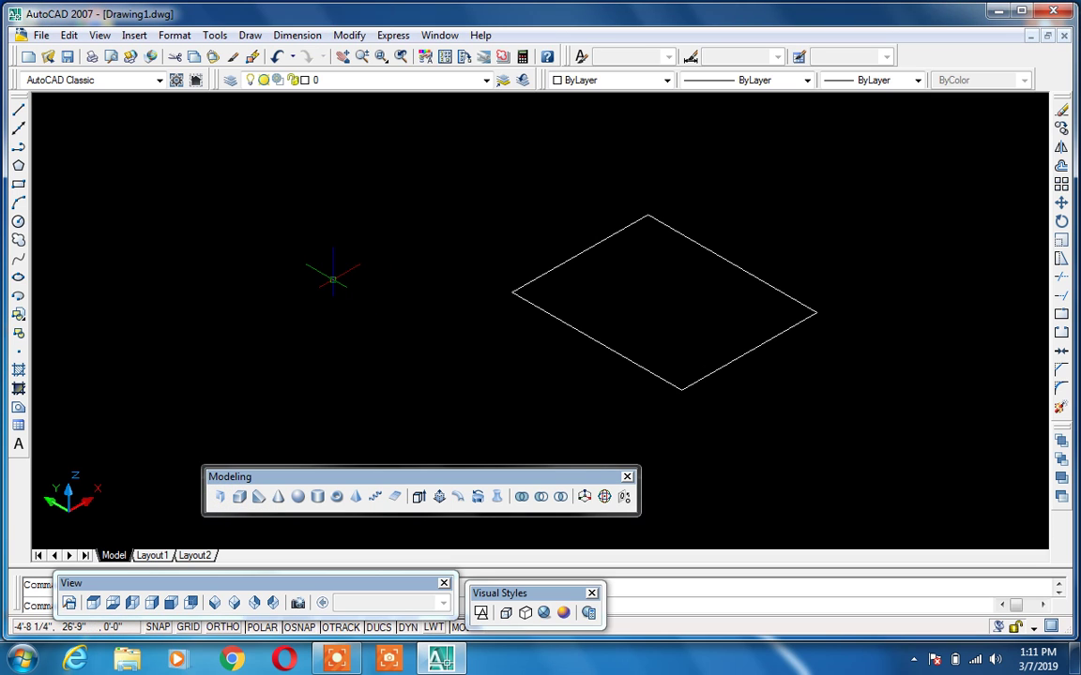
pyautogui.click(225, 504)
pyautogui.click(231, 378)
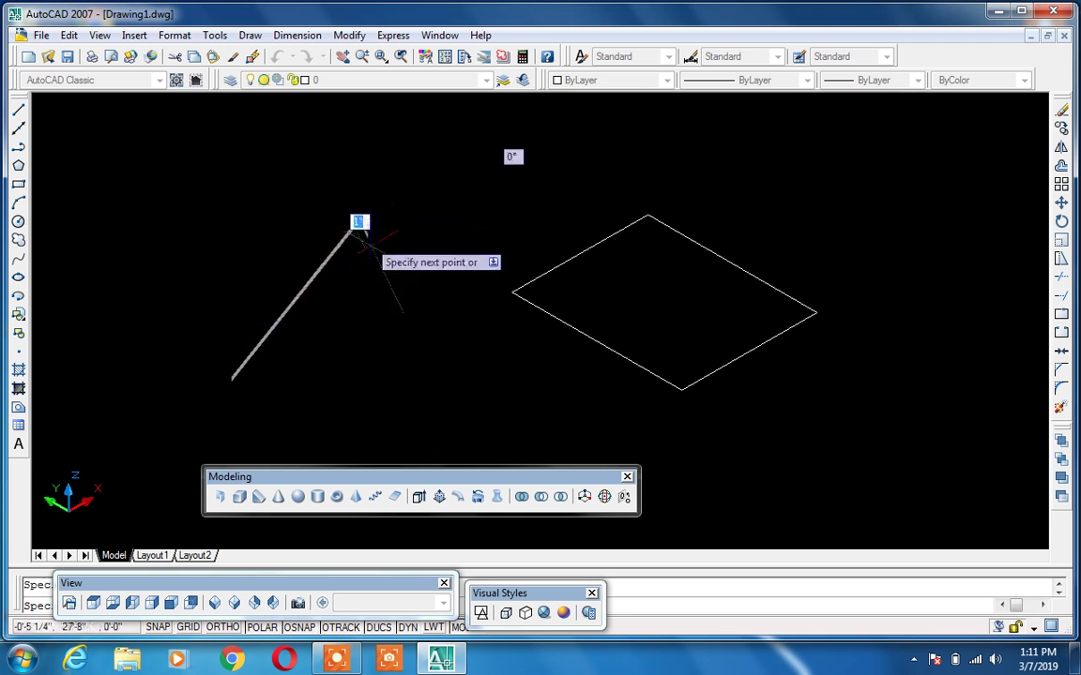
pyautogui.click(359, 224)
pyautogui.click(450, 319)
pyautogui.click(335, 410)
pyautogui.click(455, 375)
pyautogui.press('Return')
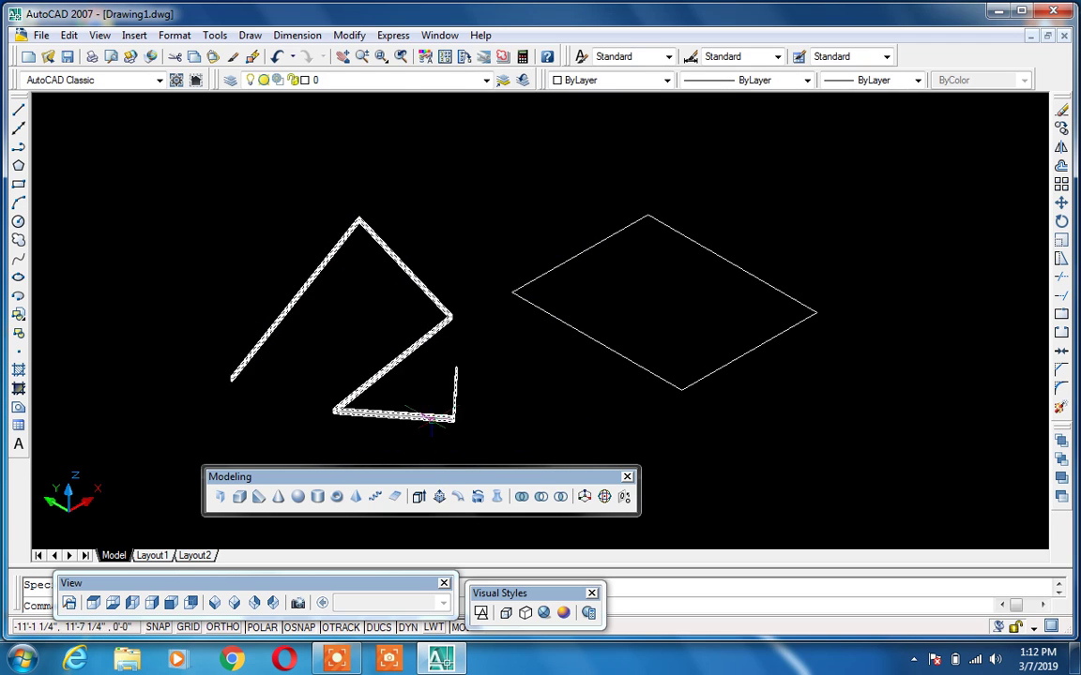
# Zoom in and out to inspect the trial wall up close.
pyautogui.scroll(3, 427, 417)
pyautogui.scroll(3, 474, 393)
pyautogui.scroll(3, 543, 326)
pyautogui.scroll(-1, 543, 326)
pyautogui.scroll(-2, 545, 316)
pyautogui.scroll(-1, 563, 356)
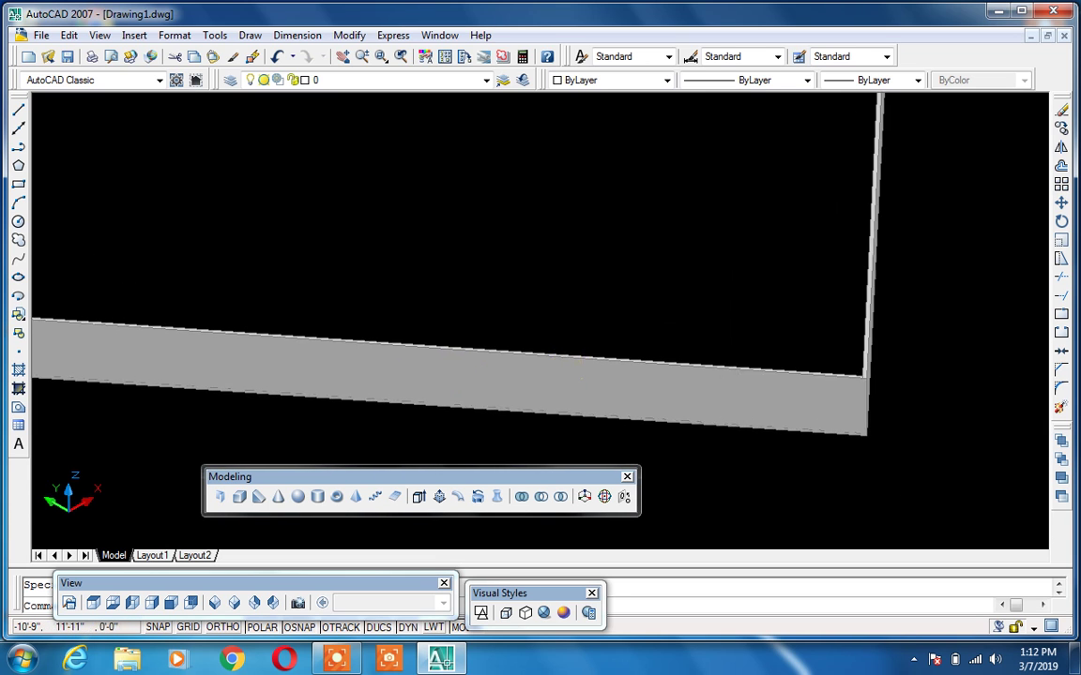
pyautogui.scroll(2, 581, 377)
pyautogui.scroll(1, 574, 361)
pyautogui.scroll(-1, 599, 293)
pyautogui.scroll(-1, 600, 293)
pyautogui.scroll(-1, 601, 295)
pyautogui.scroll(-1, 603, 298)
# Select the trial wall, dismiss the subobject selection tip, and delete it.
pyautogui.click(601, 297)
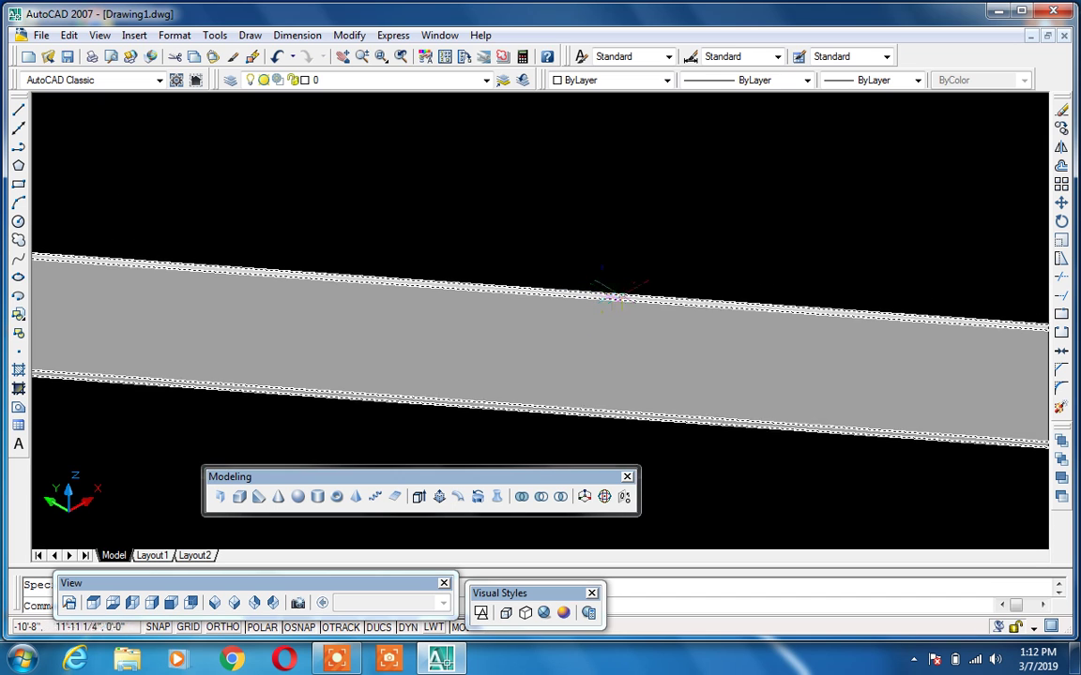
pyautogui.scroll(-1, 610, 296)
pyautogui.scroll(-1, 656, 296)
pyautogui.scroll(-2, 671, 296)
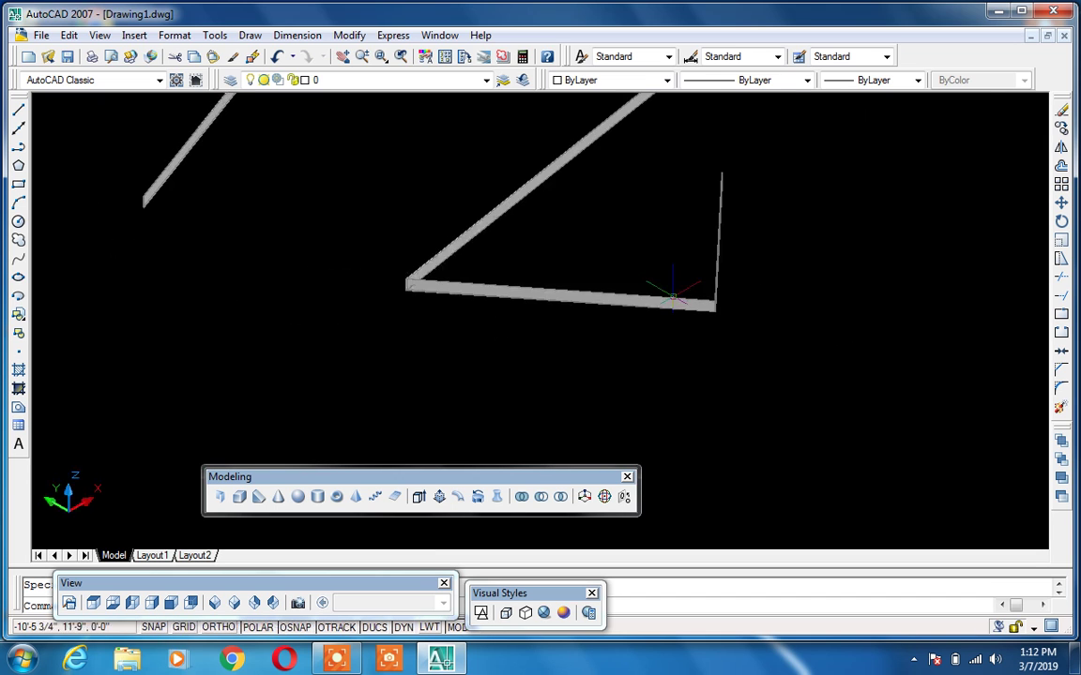
pyautogui.scroll(-1, 777, 222)
pyautogui.click(716, 253)
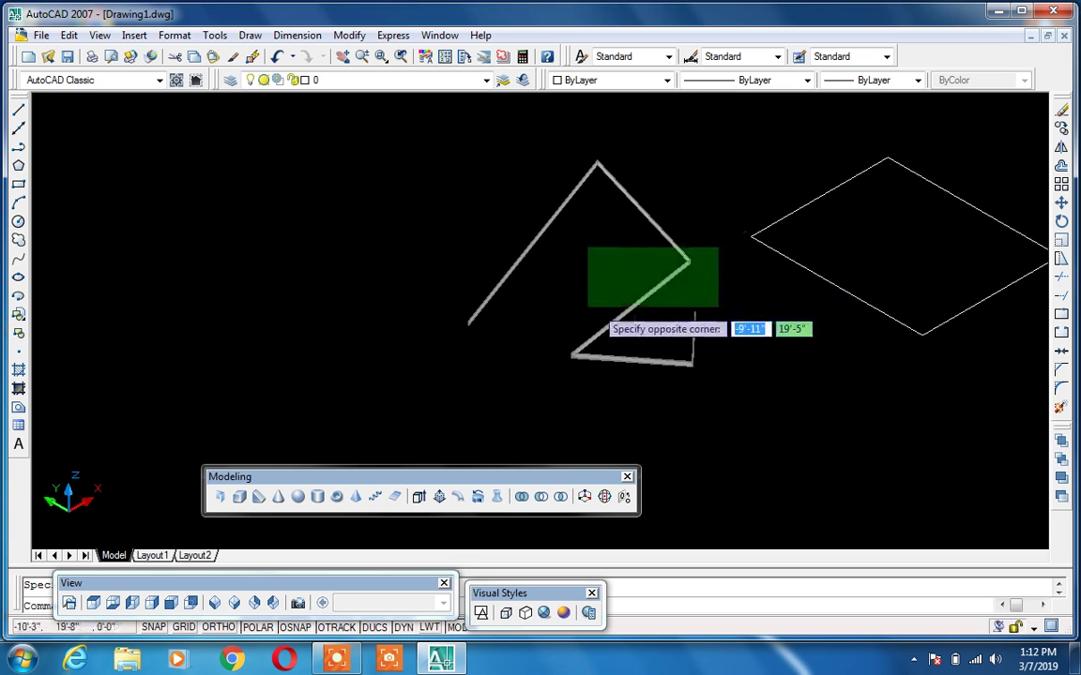
pyautogui.click(477, 313)
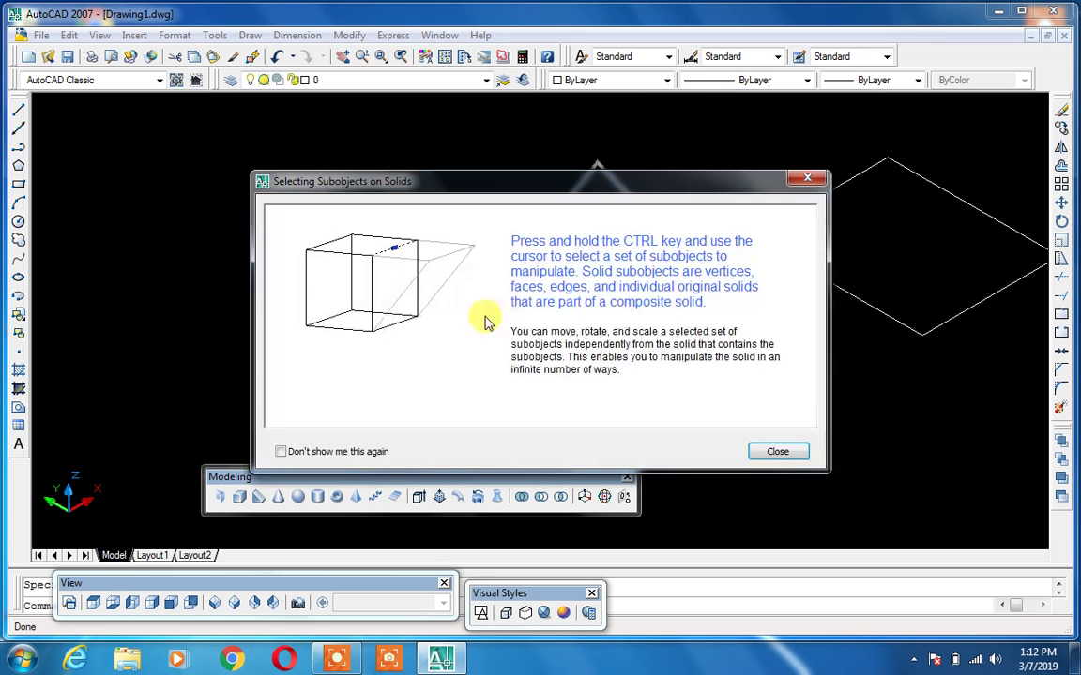
pyautogui.click(280, 451)
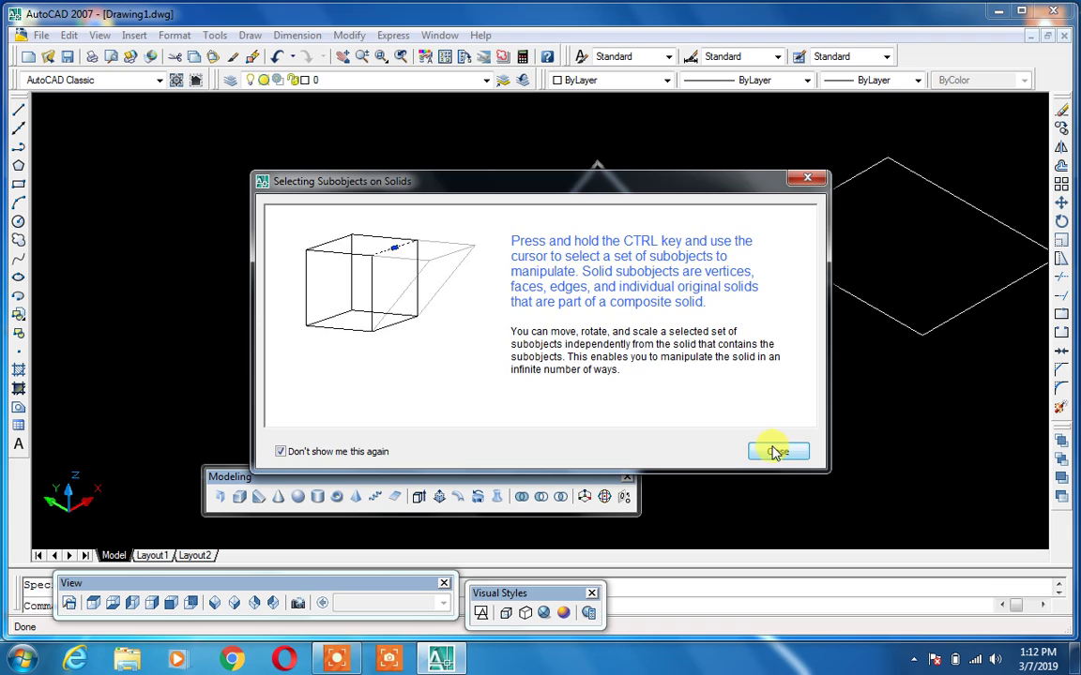
pyautogui.click(777, 451)
pyautogui.press('Delete')
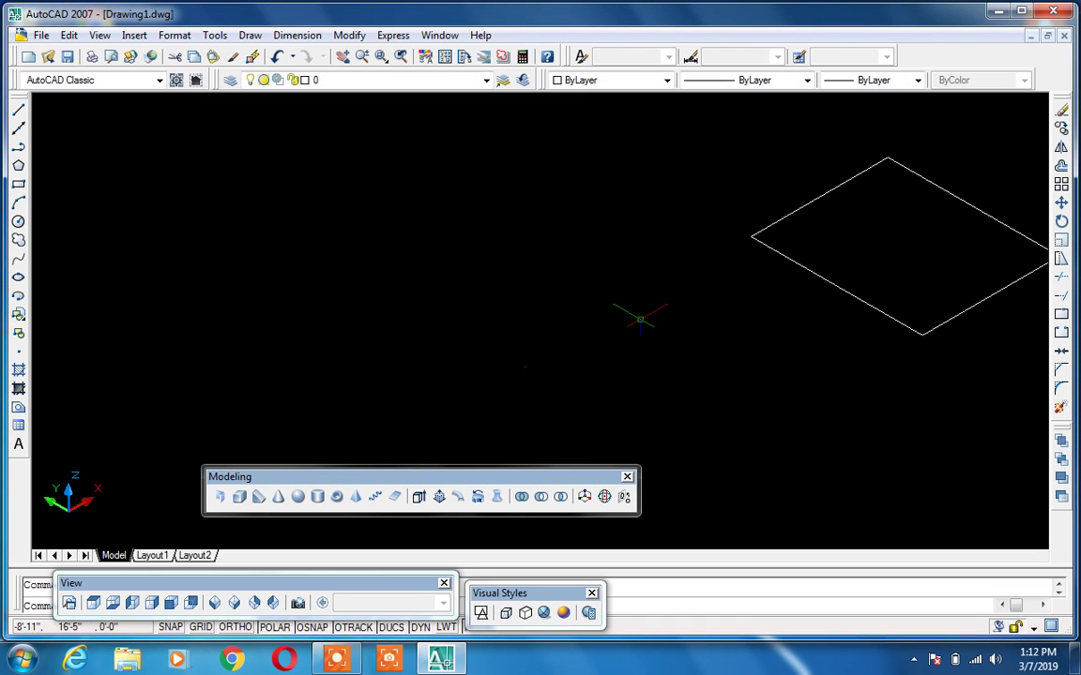
# Move the floating View, Visual Styles and Modeling toolbars aside and start a fresh Polysolid.
pyautogui.click(225, 495)
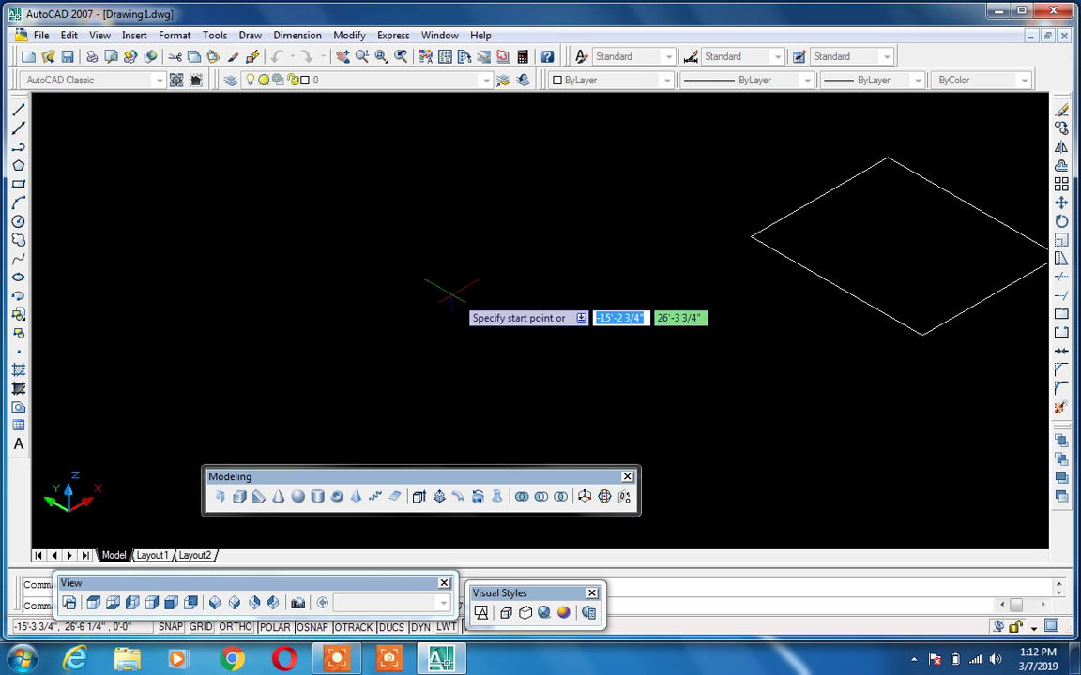
pyautogui.moveTo(492, 593)
pyautogui.mouseDown()
pyautogui.moveTo(666, 608)
pyautogui.moveTo(786, 140)
pyautogui.moveTo(777, 131)
pyautogui.mouseUp()
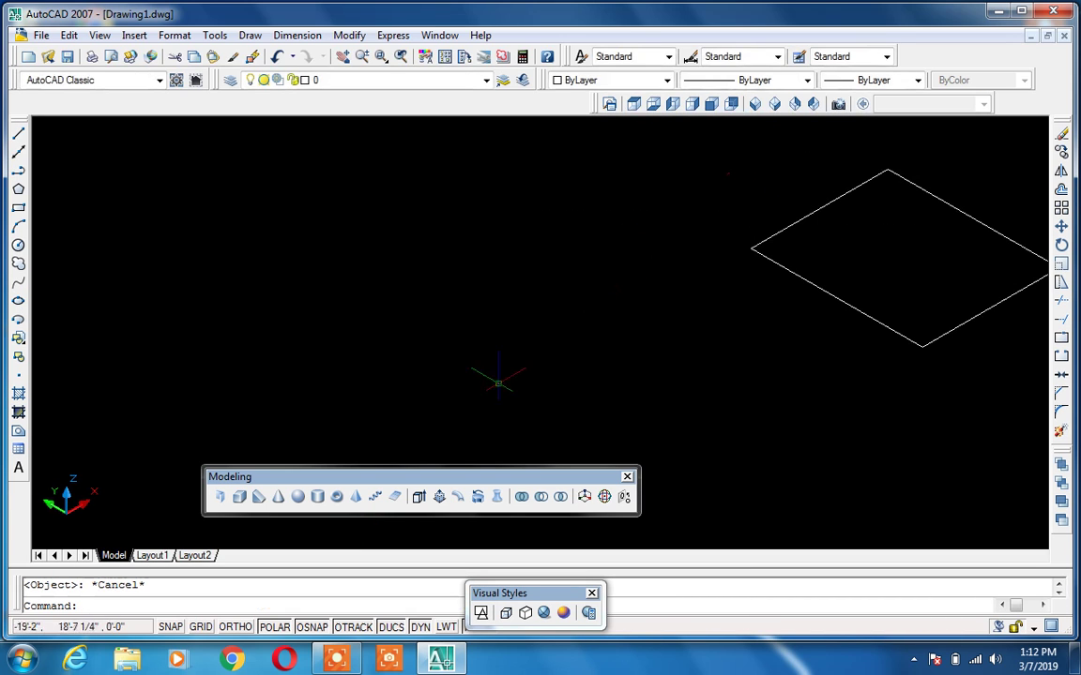
pyautogui.moveTo(525, 593)
pyautogui.mouseDown()
pyautogui.moveTo(579, 536)
pyautogui.moveTo(666, 538)
pyautogui.mouseUp()
pyautogui.moveTo(524, 478)
pyautogui.mouseDown()
pyautogui.moveTo(957, 533)
pyautogui.moveTo(916, 515)
pyautogui.mouseUp()
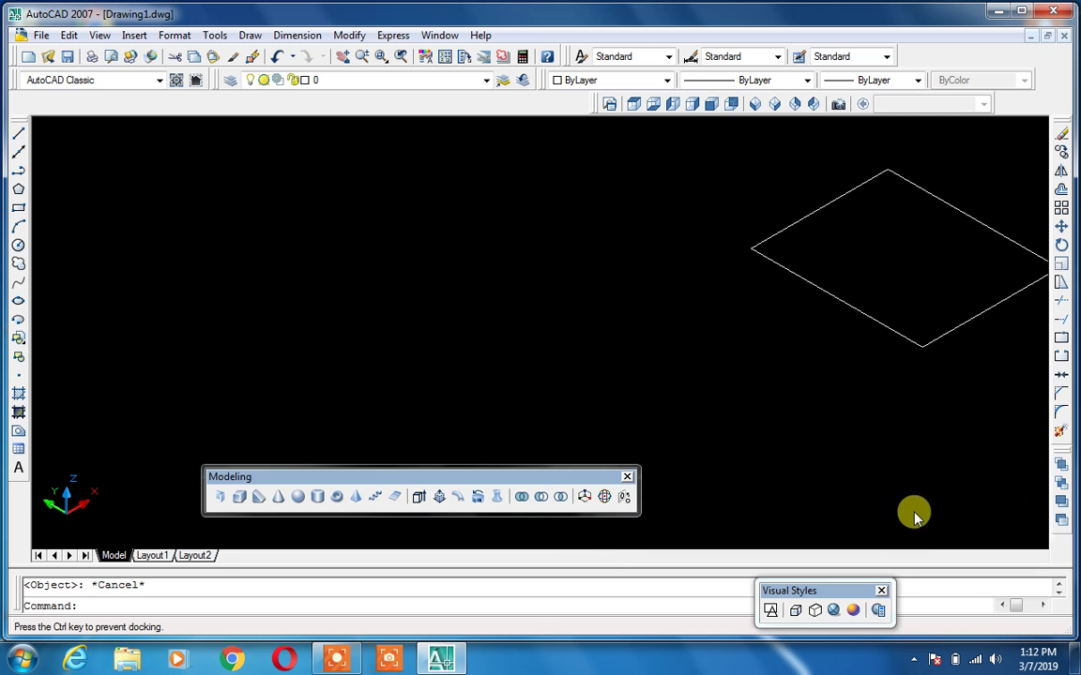
pyautogui.moveTo(917, 516); pyautogui.dragTo(791, 498)
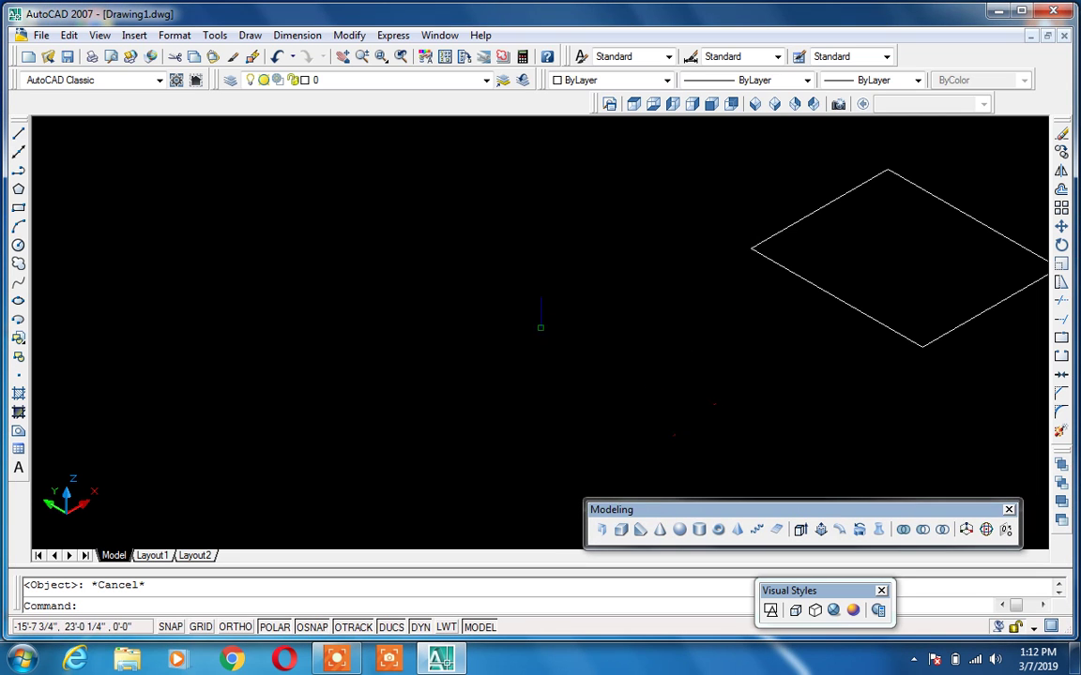
pyautogui.click(600, 532)
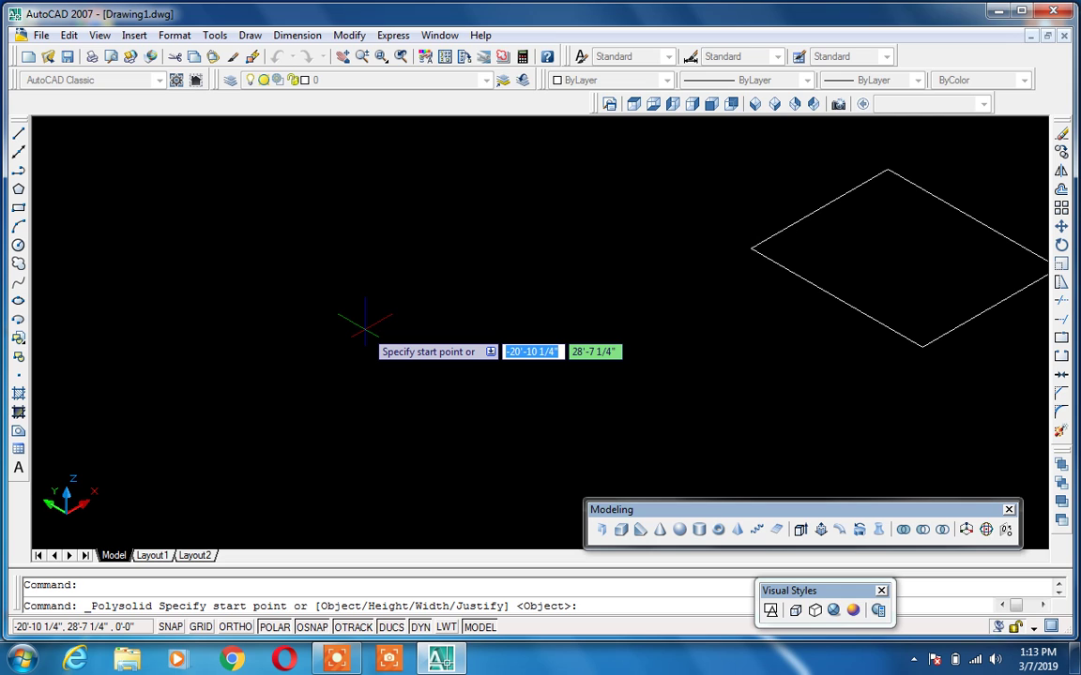
pyautogui.click(286, 332)
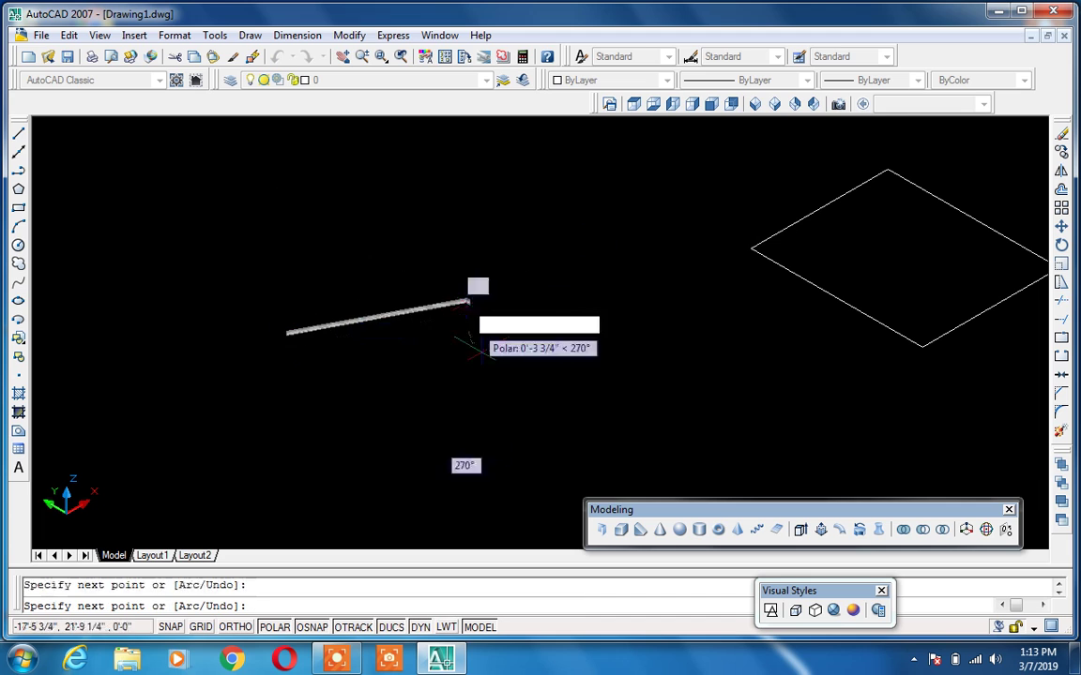
pyautogui.click(492, 377)
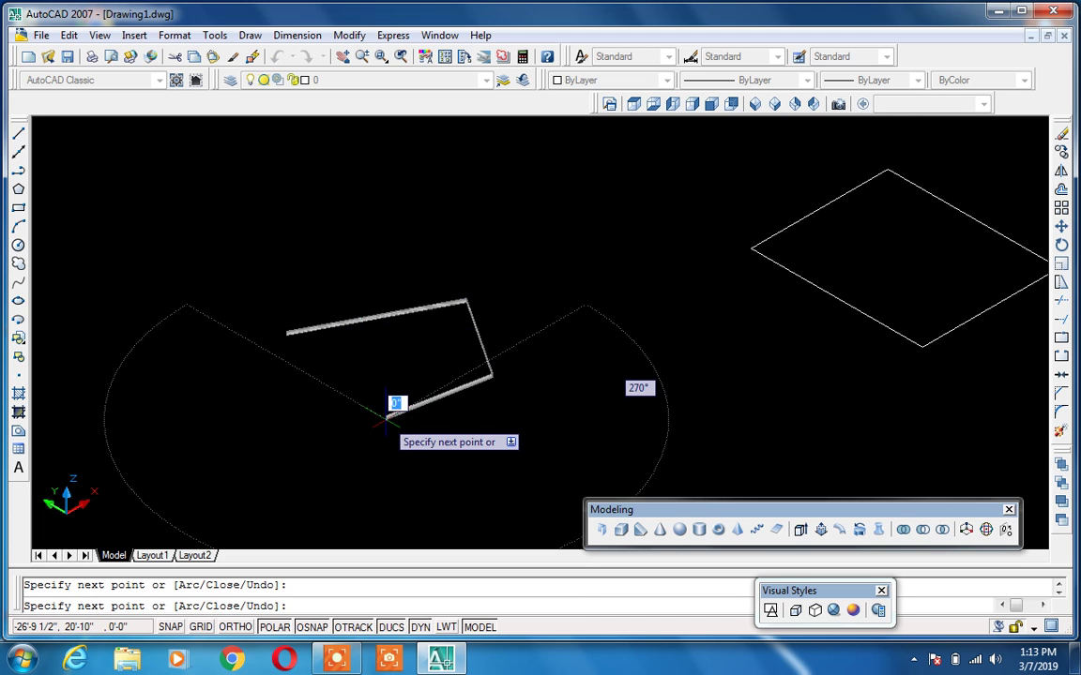
pyautogui.press('Escape')
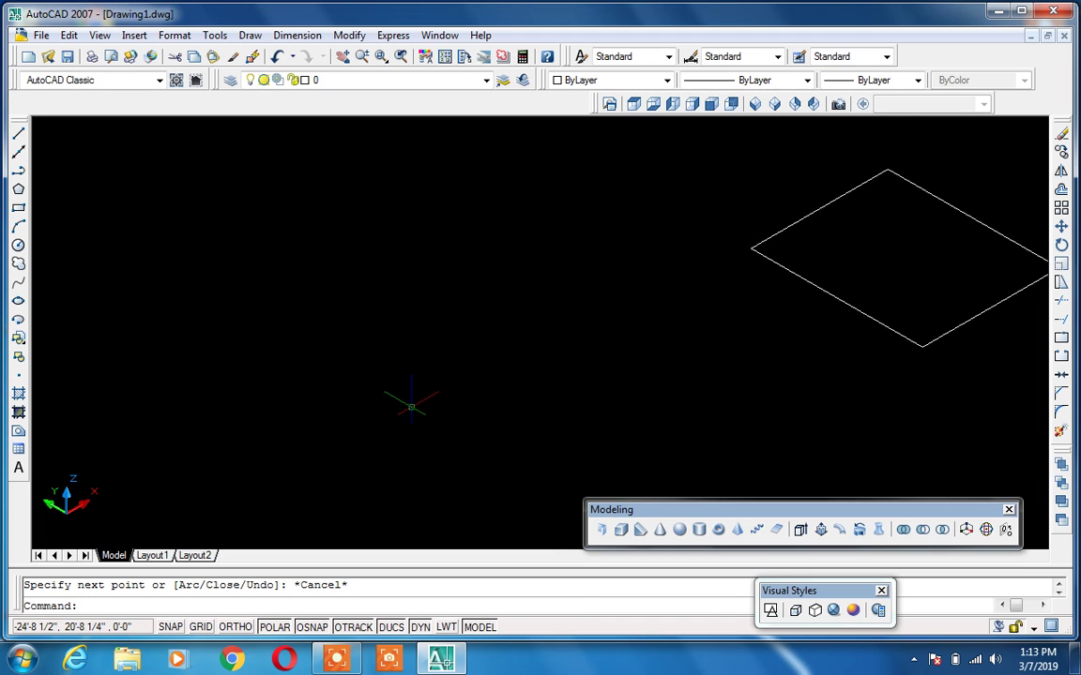
pyautogui.click(601, 529)
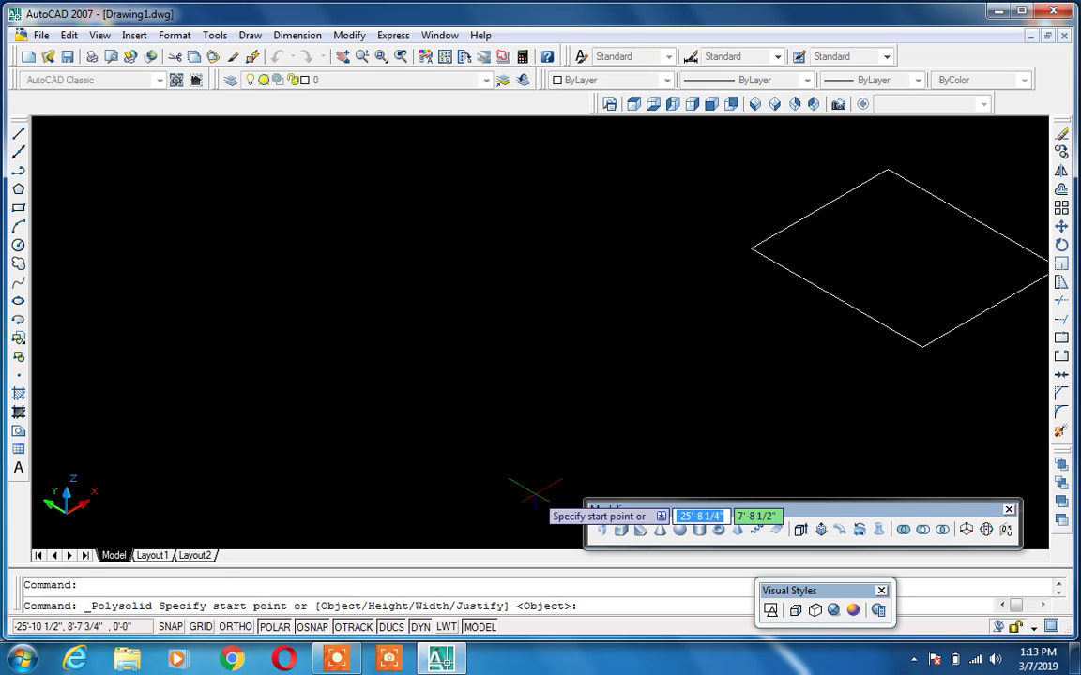
pyautogui.click(234, 346)
pyautogui.click(425, 268)
pyautogui.click(458, 380)
pyautogui.click(325, 438)
pyautogui.click(460, 467)
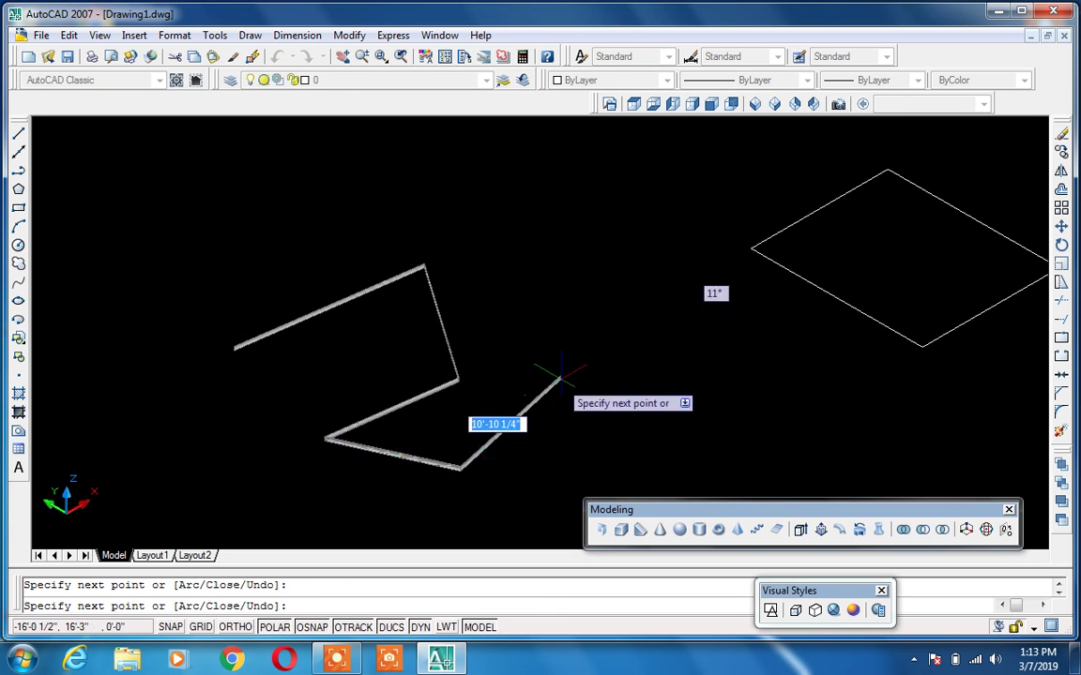
pyautogui.click(560, 377)
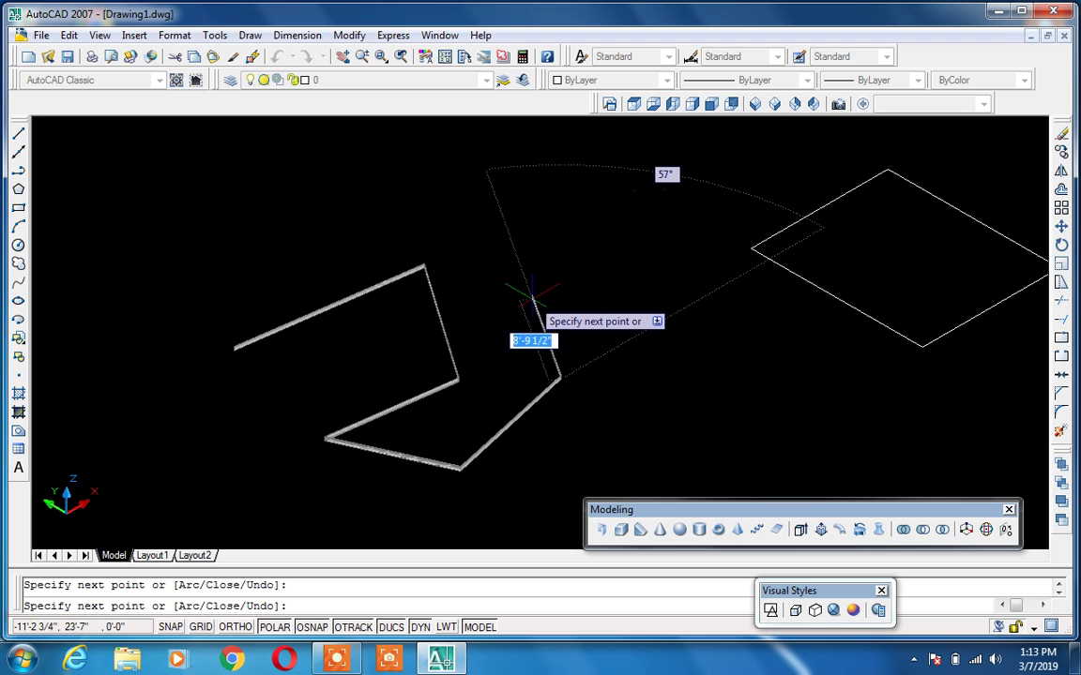
pyautogui.press('Escape')
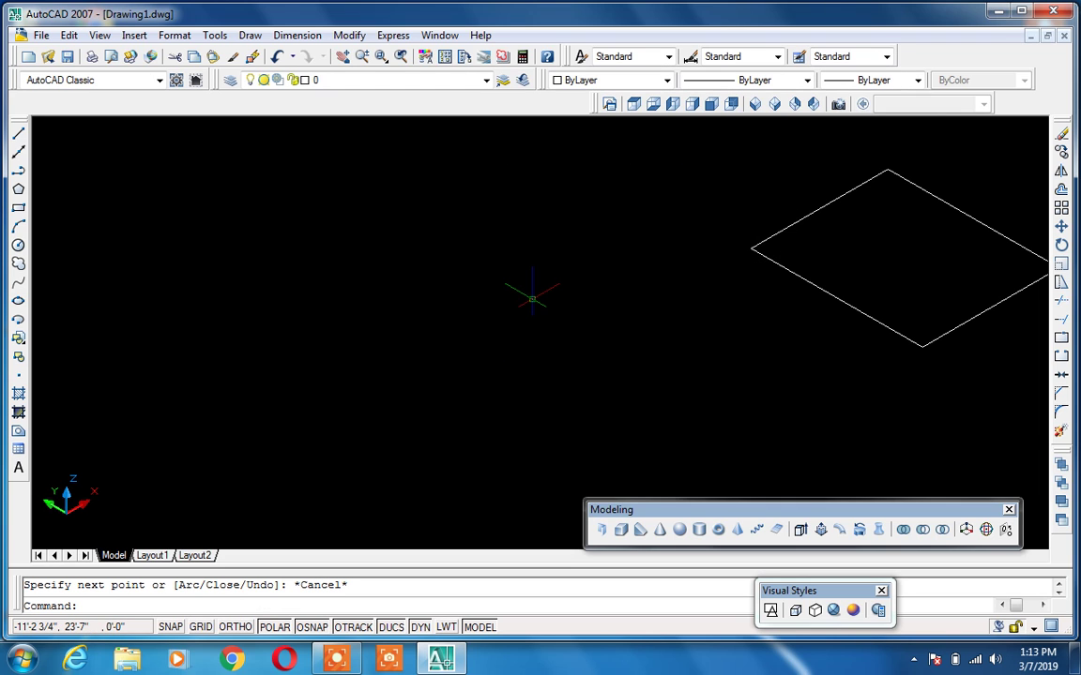
pyautogui.click(601, 530)
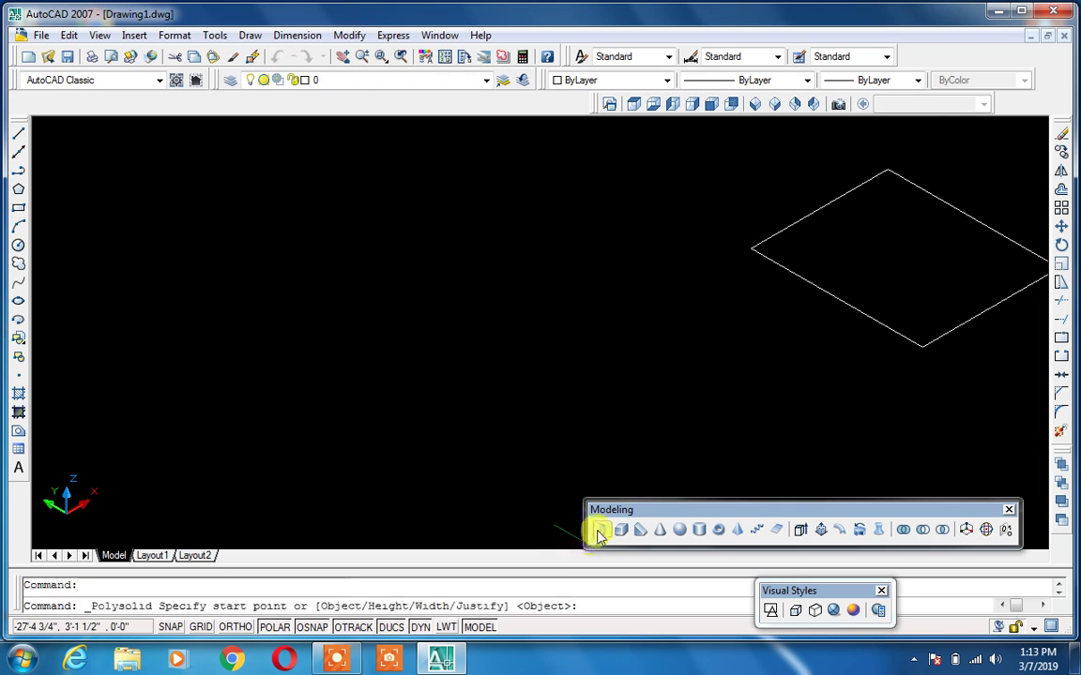
pyautogui.click(335, 335)
pyautogui.click(435, 253)
pyautogui.click(483, 321)
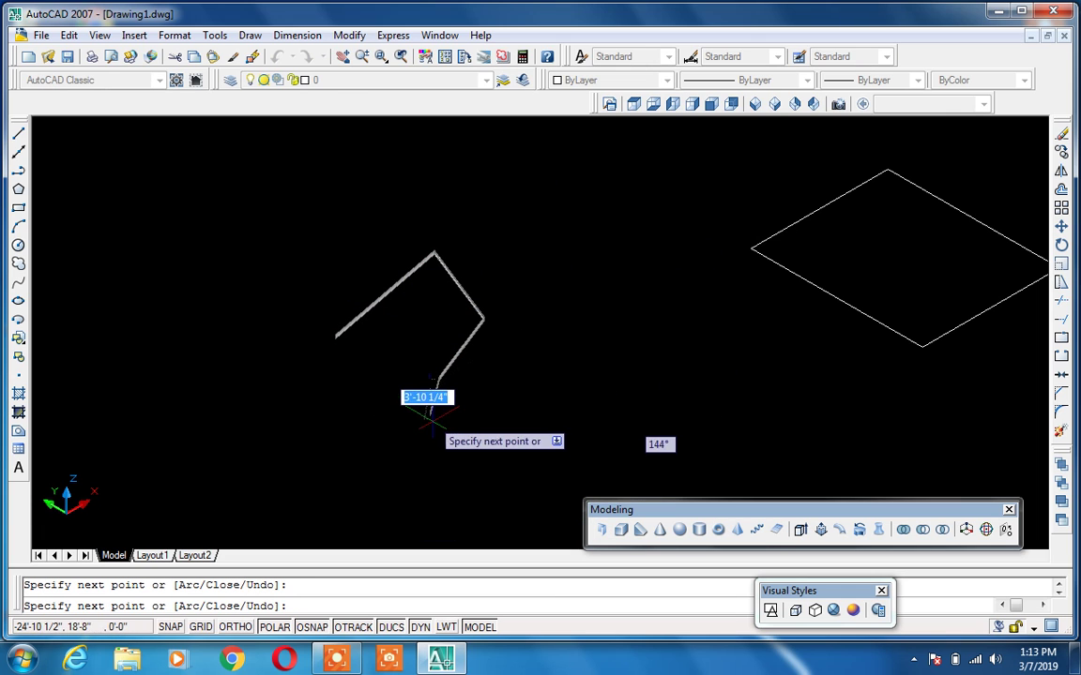
pyautogui.press('Return')
pyautogui.scroll(5, 469, 382)
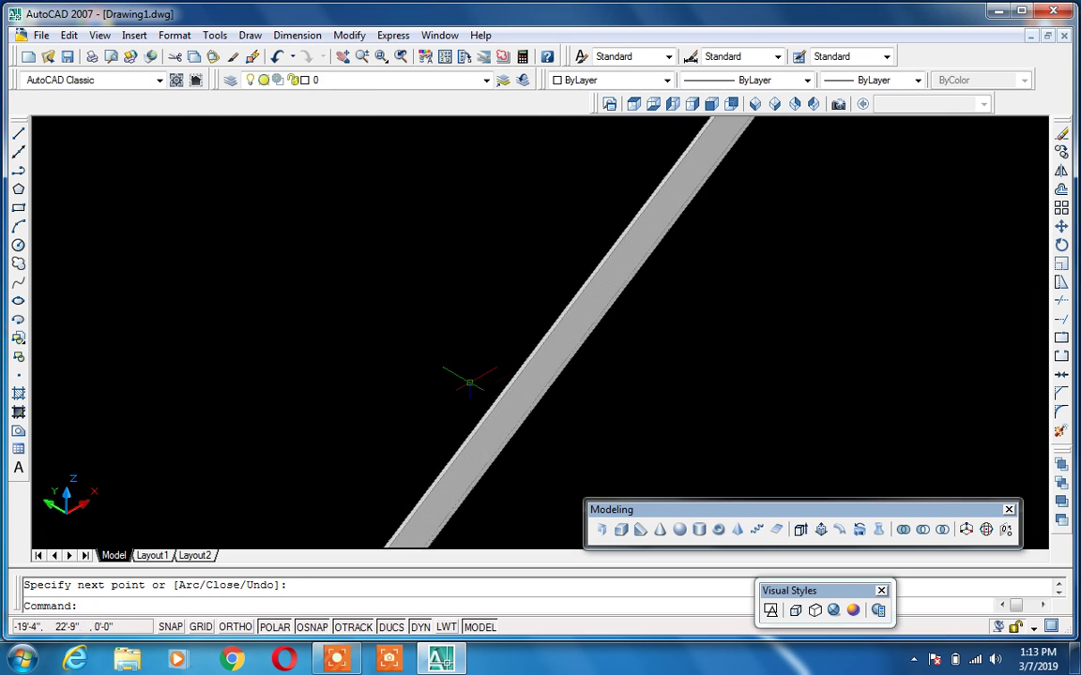
pyautogui.scroll(2, 469, 382)
pyautogui.moveTo(495, 397); pyautogui.dragTo(536, 210, button='middle')
pyautogui.scroll(-5, 556, 284)
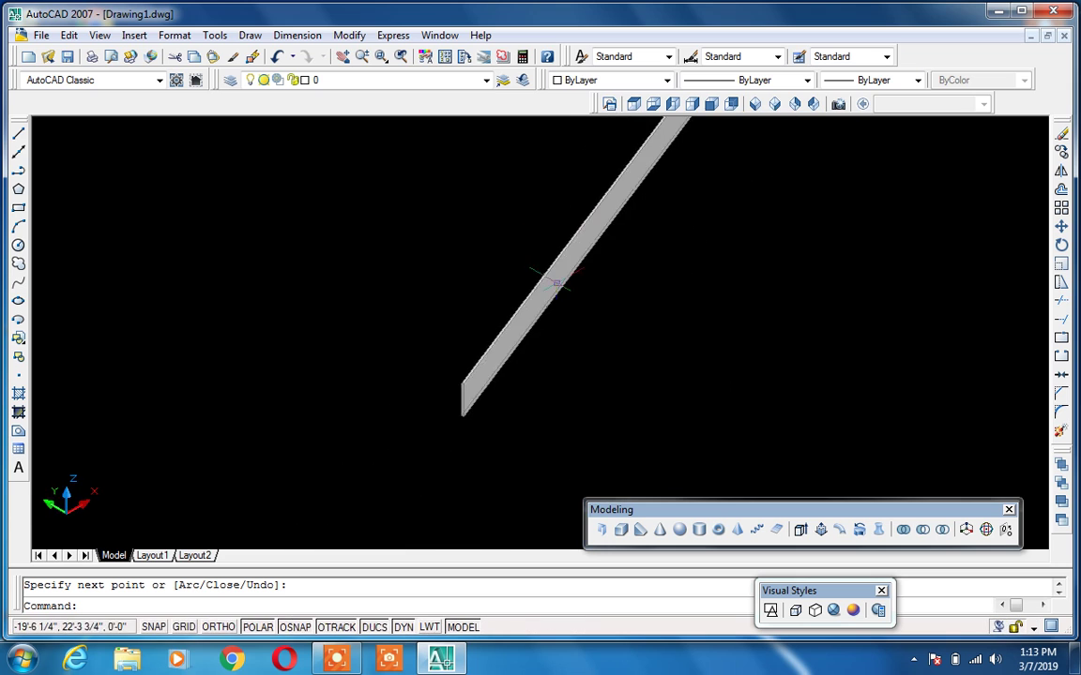
pyautogui.scroll(-2, 557, 283)
pyautogui.scroll(-2, 536, 290)
pyautogui.click(632, 181)
pyautogui.click(449, 284)
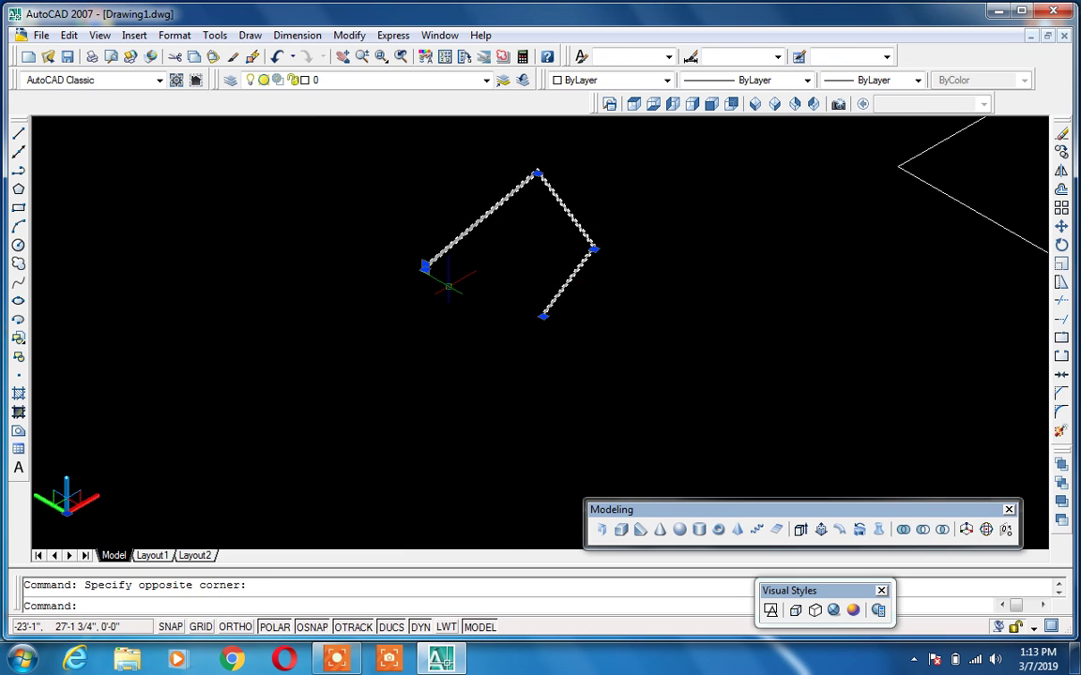
pyautogui.press('Delete')
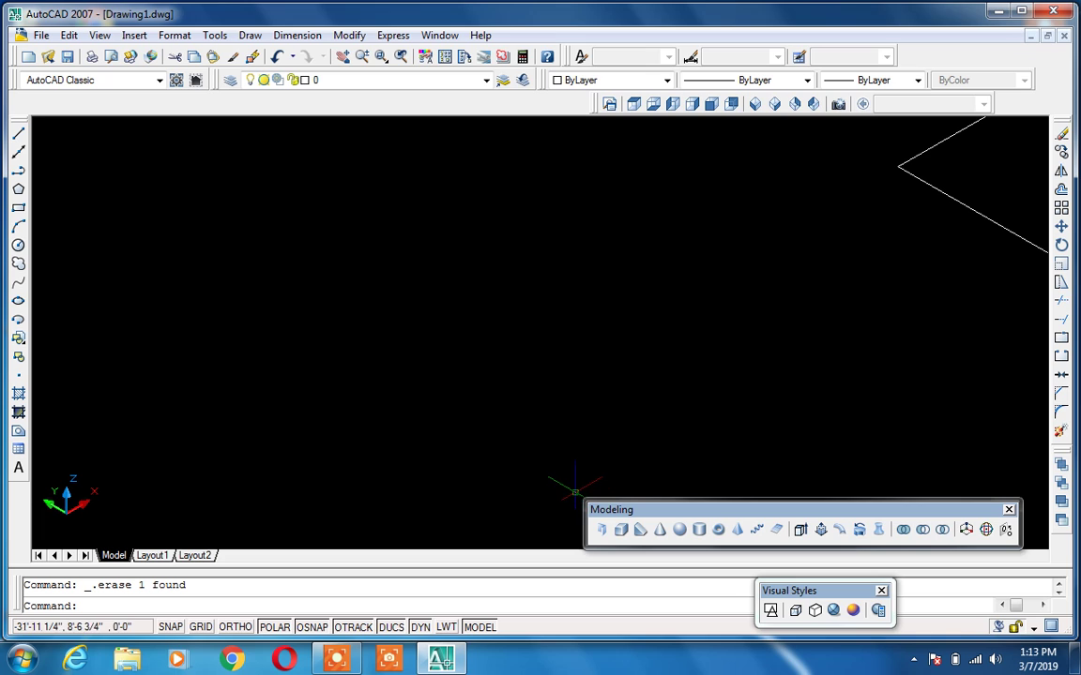
# Start Polysolid with wall height 10' and width 9.
pyautogui.click(602, 532)
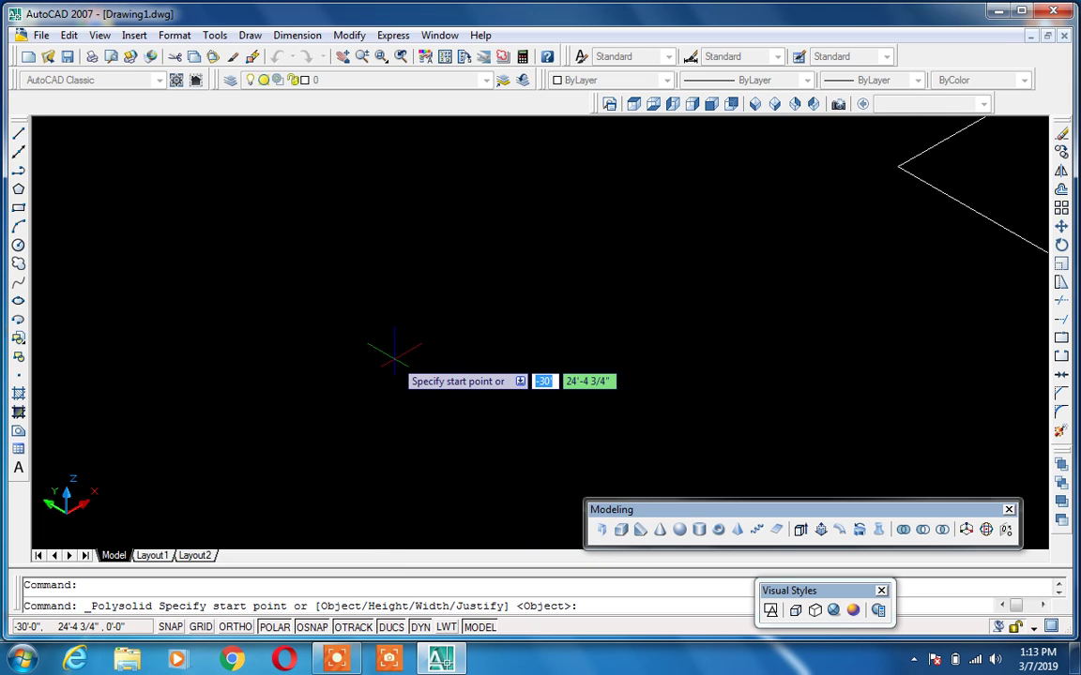
pyautogui.write('h')
pyautogui.press('Return')
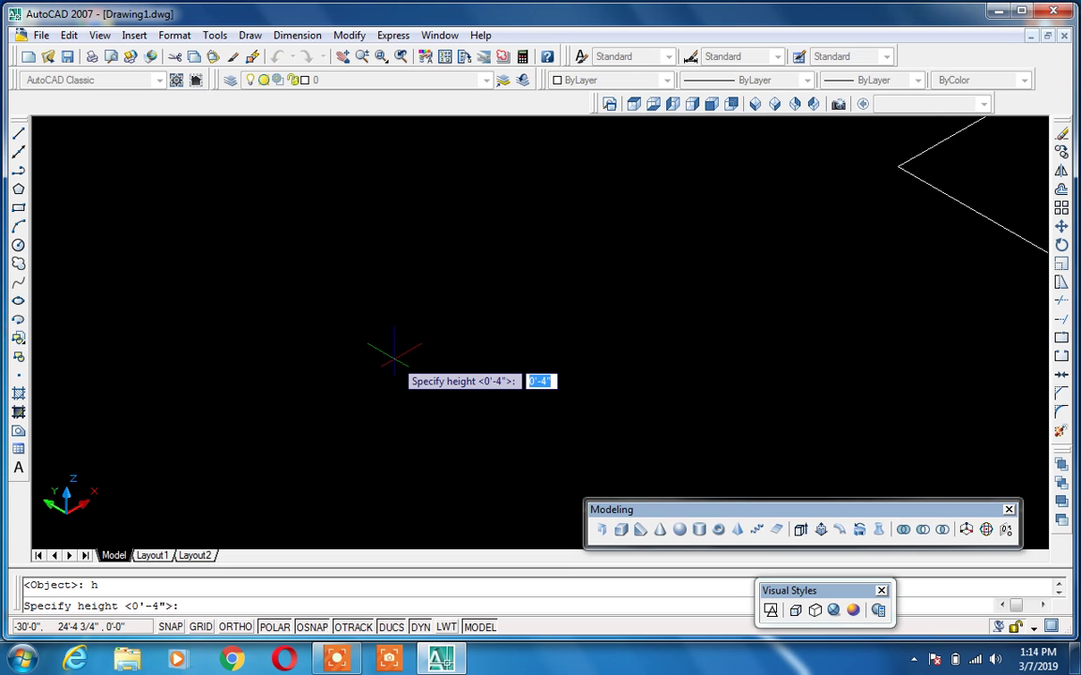
pyautogui.write('1')
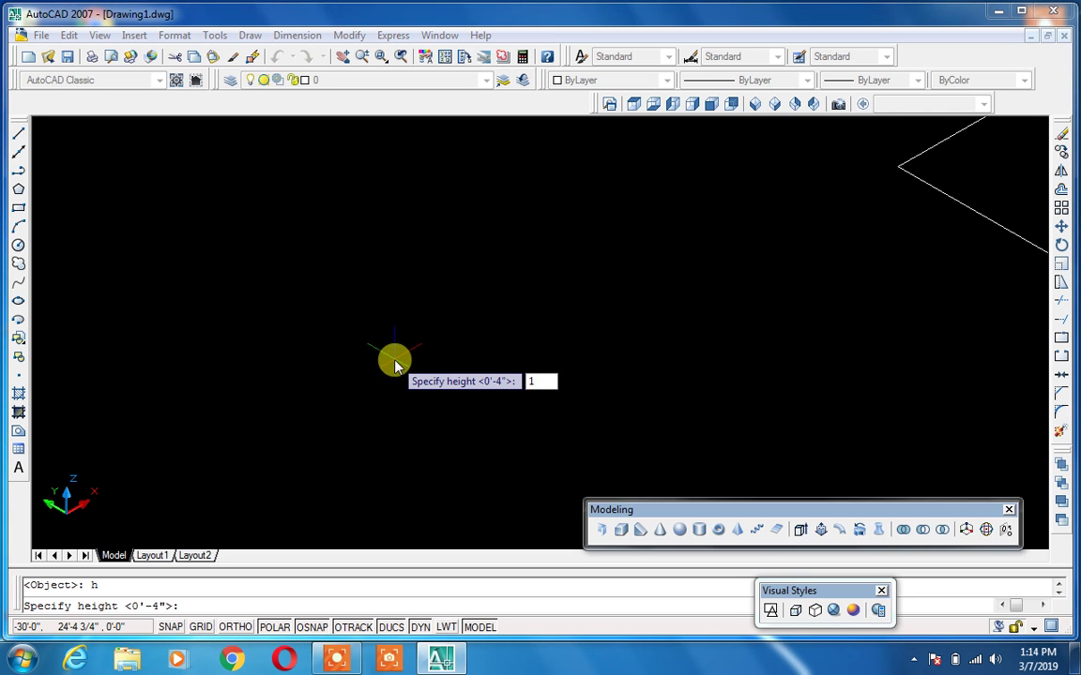
pyautogui.write('0')
pyautogui.press('Return')
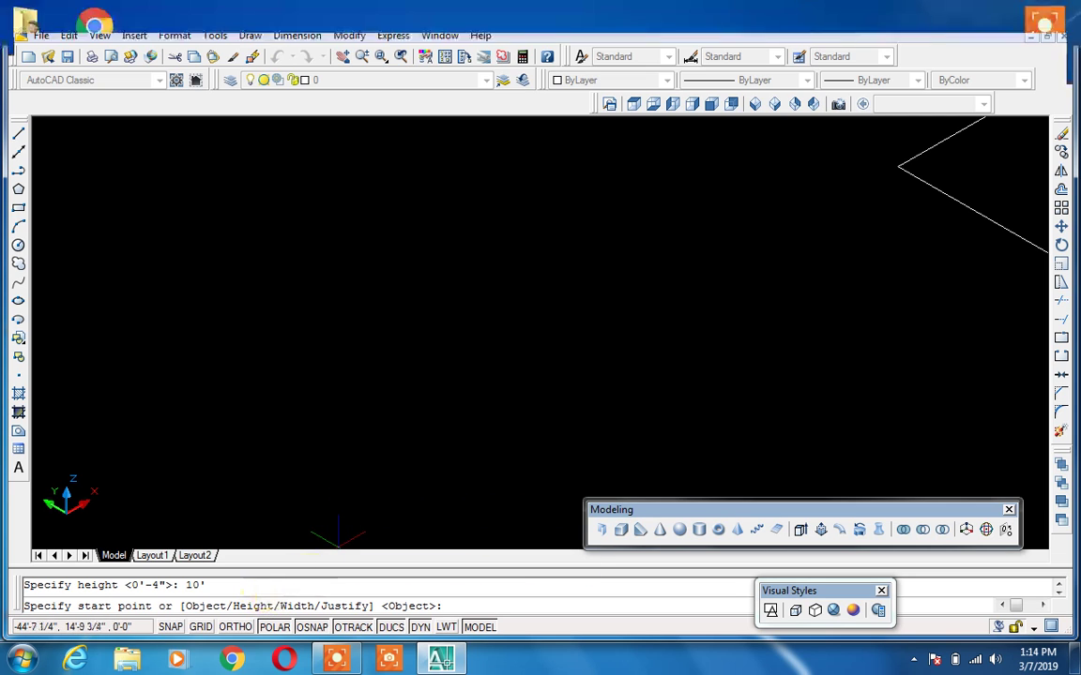
pyautogui.write('w')
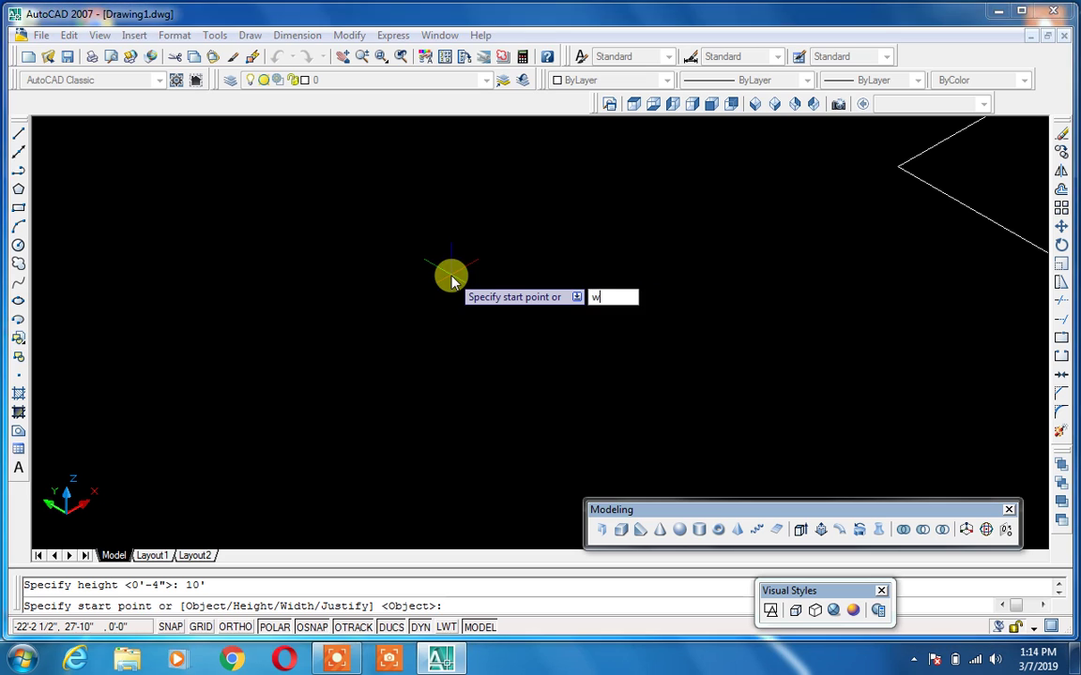
pyautogui.press('Return')
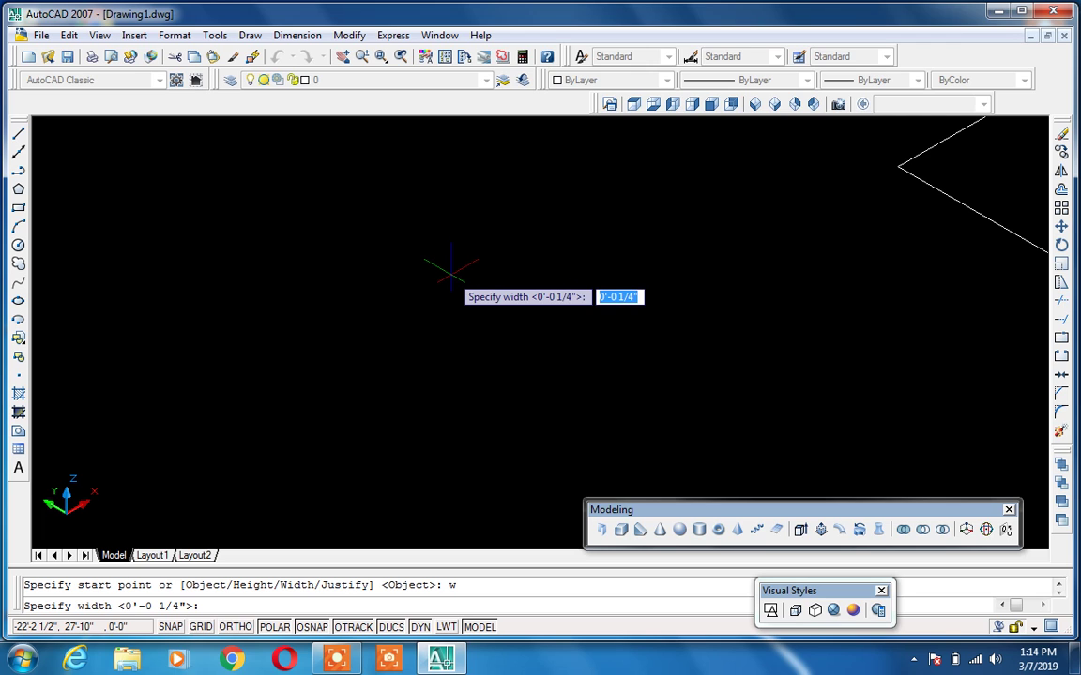
pyautogui.write('9')
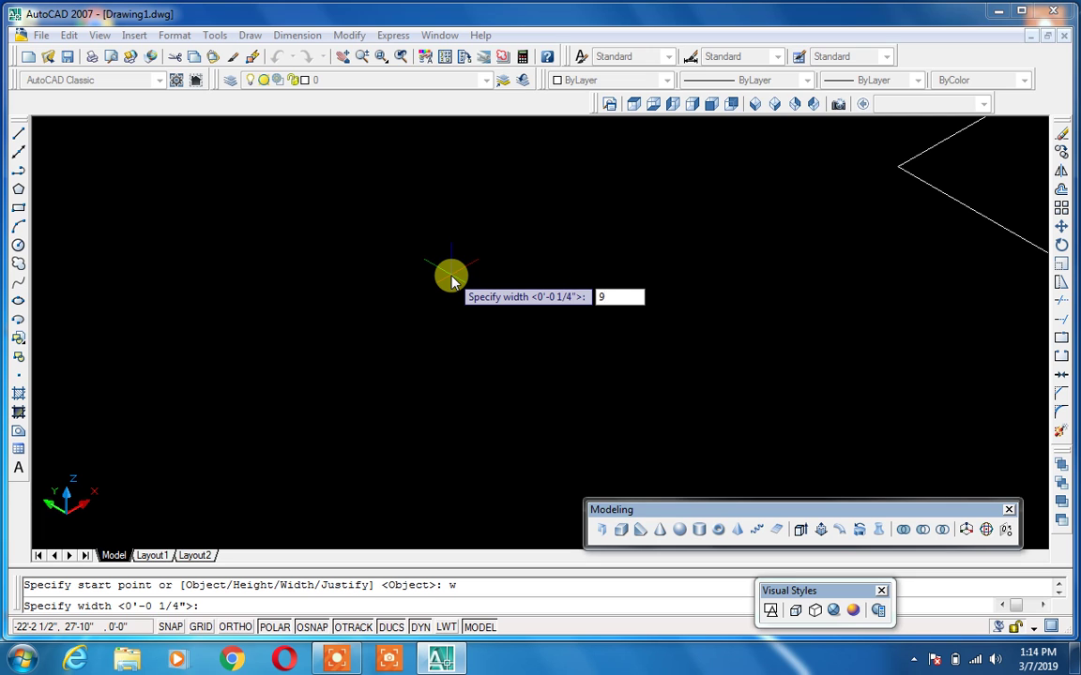
pyautogui.press('Return')
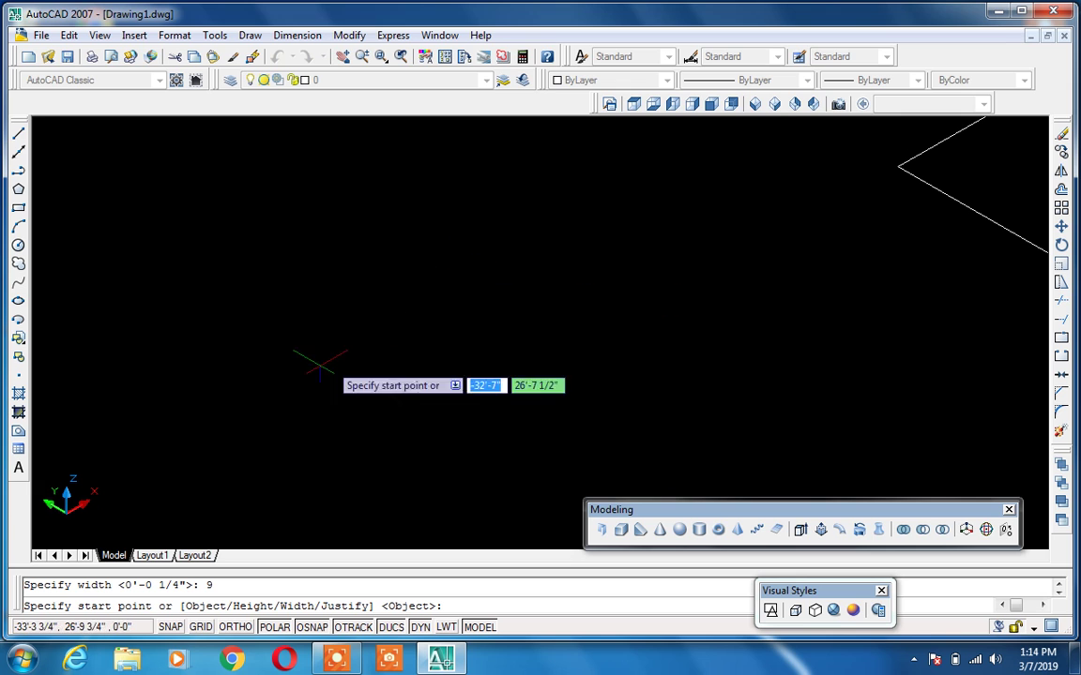
# Pick four points to draw three joined U-shaped wall segments, then recentre the view.
pyautogui.click(283, 366)
pyautogui.click(563, 225)
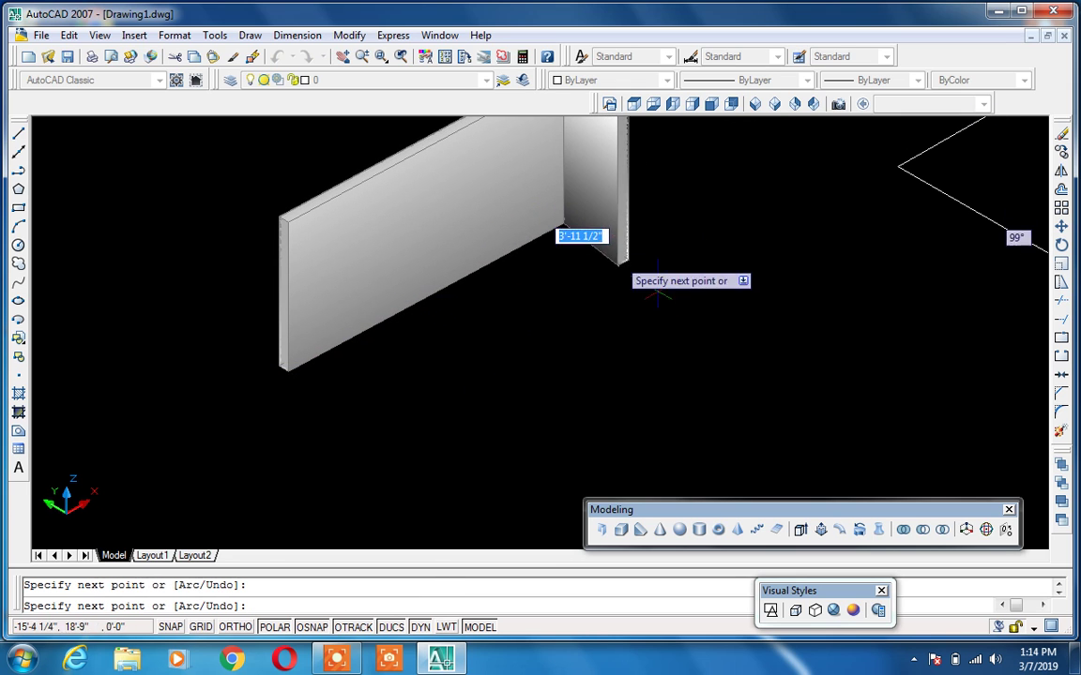
pyautogui.click(768, 384)
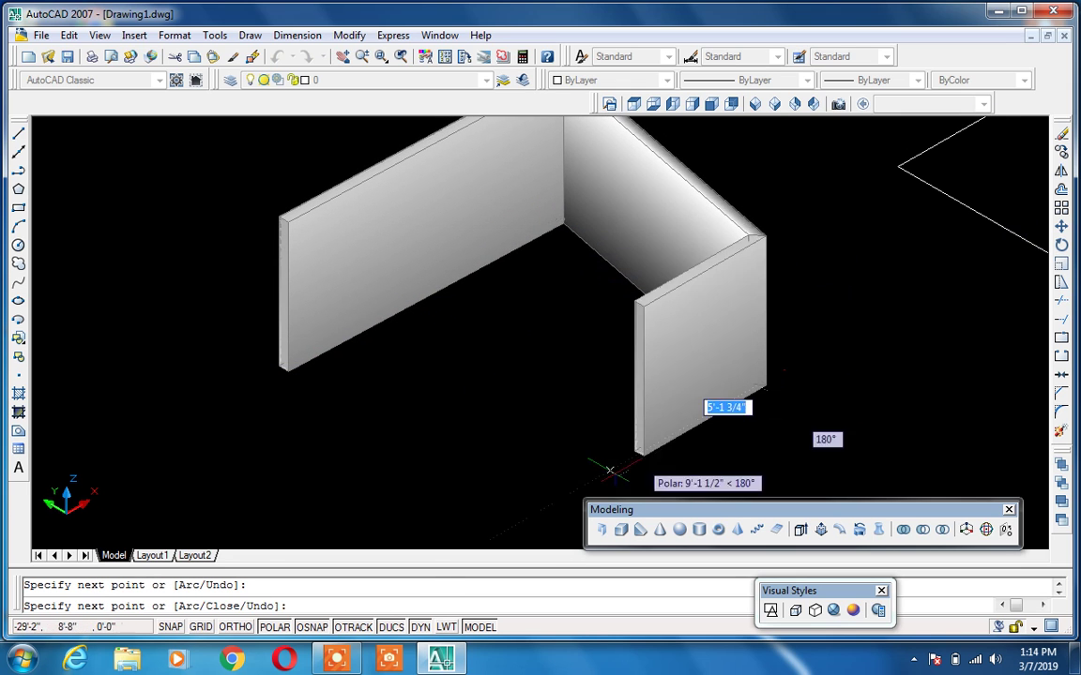
pyautogui.click(450, 529)
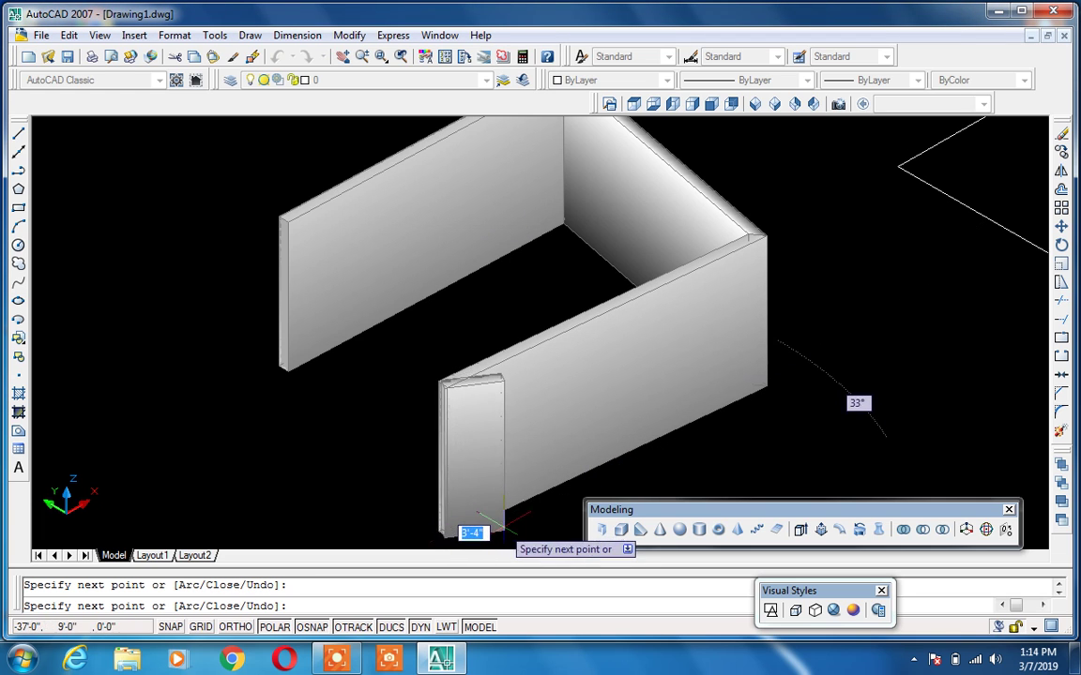
pyautogui.press('Return')
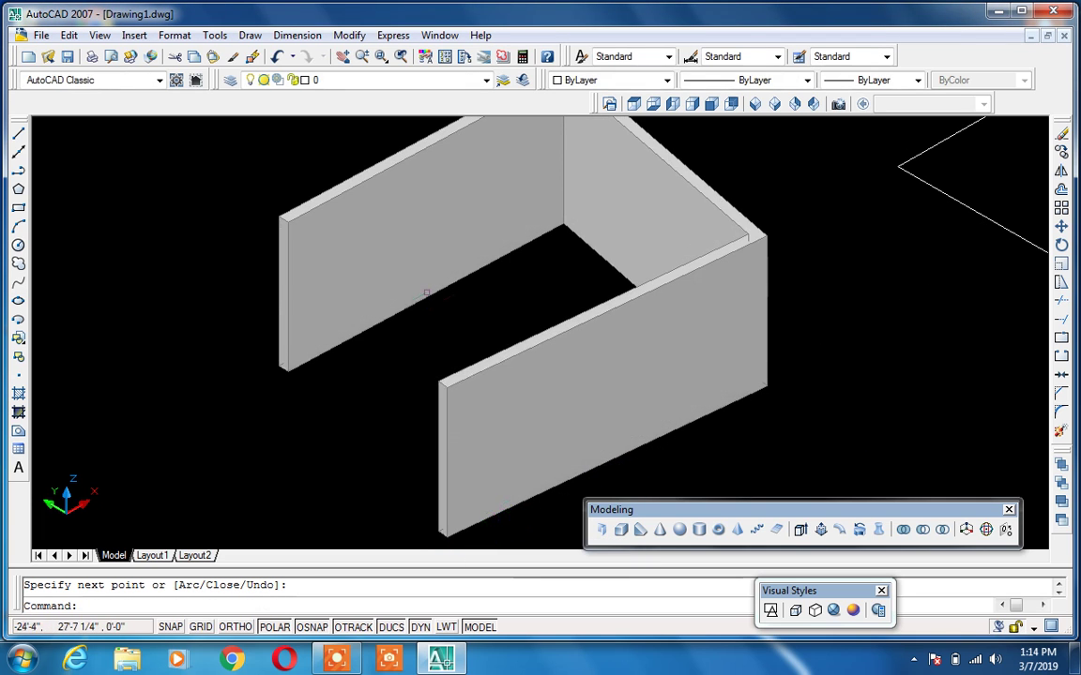
pyautogui.moveTo(426, 251); pyautogui.dragTo(352, 291, button='middle')
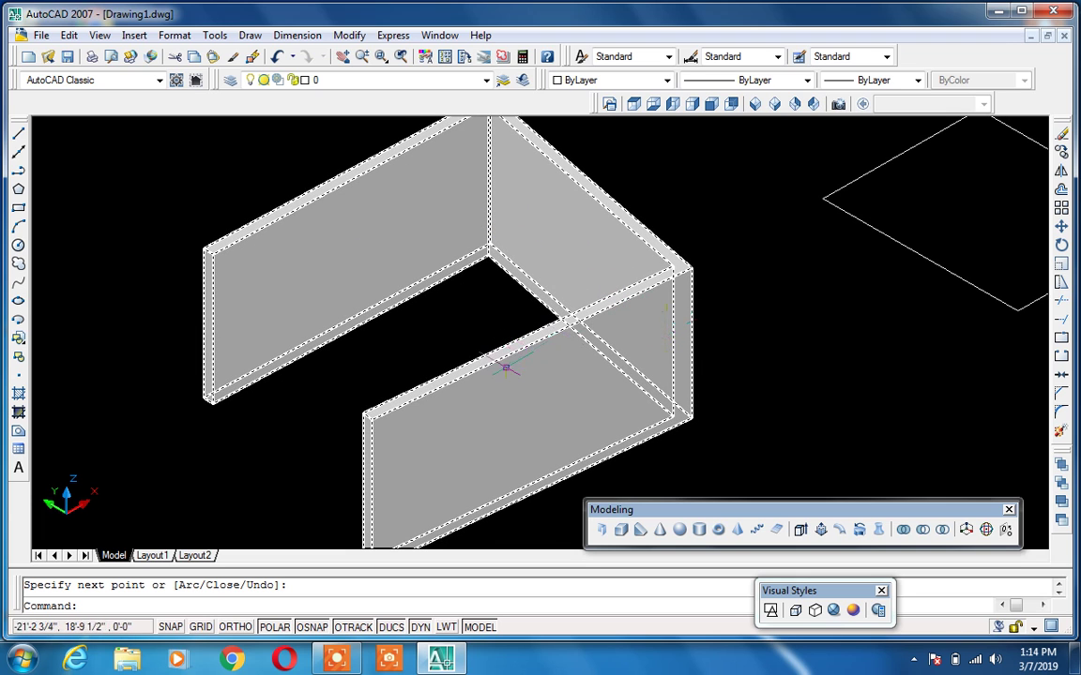
# Zoom in and start an aligned dimension at a wall corner, then cancel it.
pyautogui.scroll(4, 422, 319)
pyautogui.scroll(2, 420, 317)
pyautogui.write('dal')
pyautogui.press('Return')
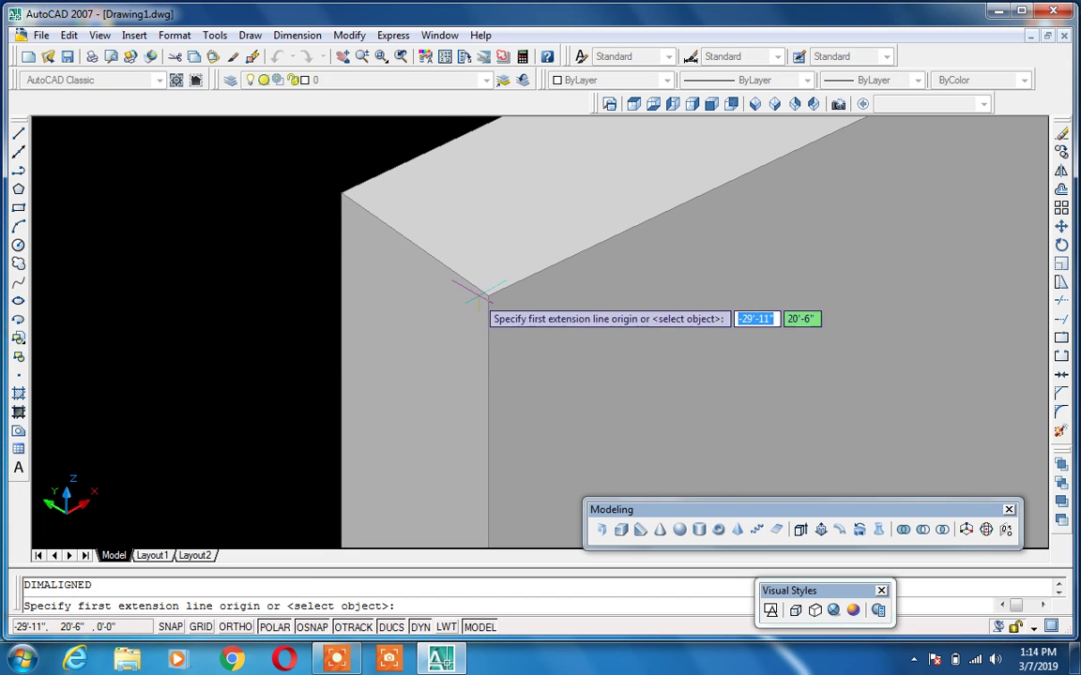
pyautogui.click(487, 295)
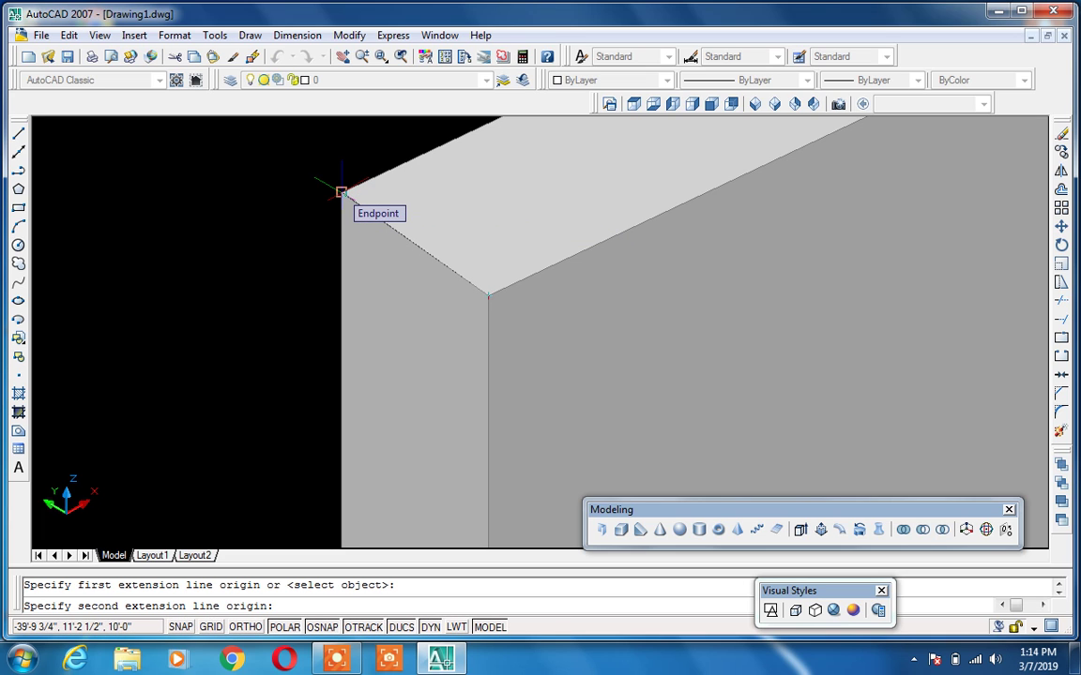
pyautogui.scroll(-2, 342, 192)
pyautogui.scroll(-2, 350, 205)
pyautogui.press('Escape')
# Retry an aligned dimension from the wall's top corner, cancel it, and zoom out.
pyautogui.scroll(-2, 376, 249)
pyautogui.hotkey('ctrl', 'a')
pyautogui.write('da')
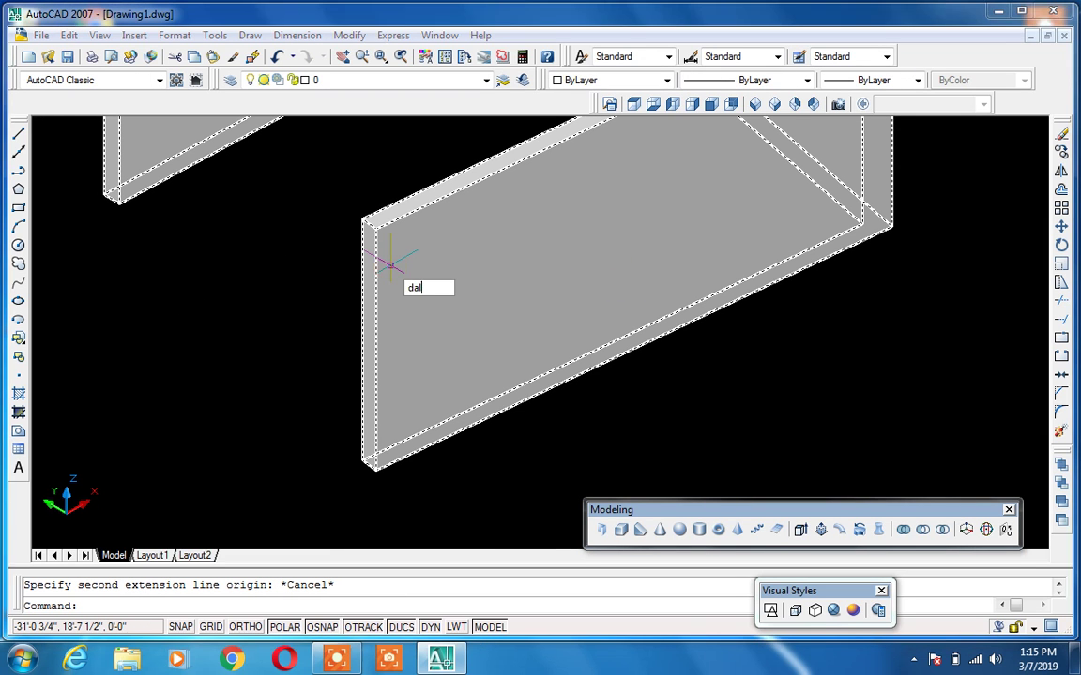
pyautogui.write('l')
pyautogui.press('Return')
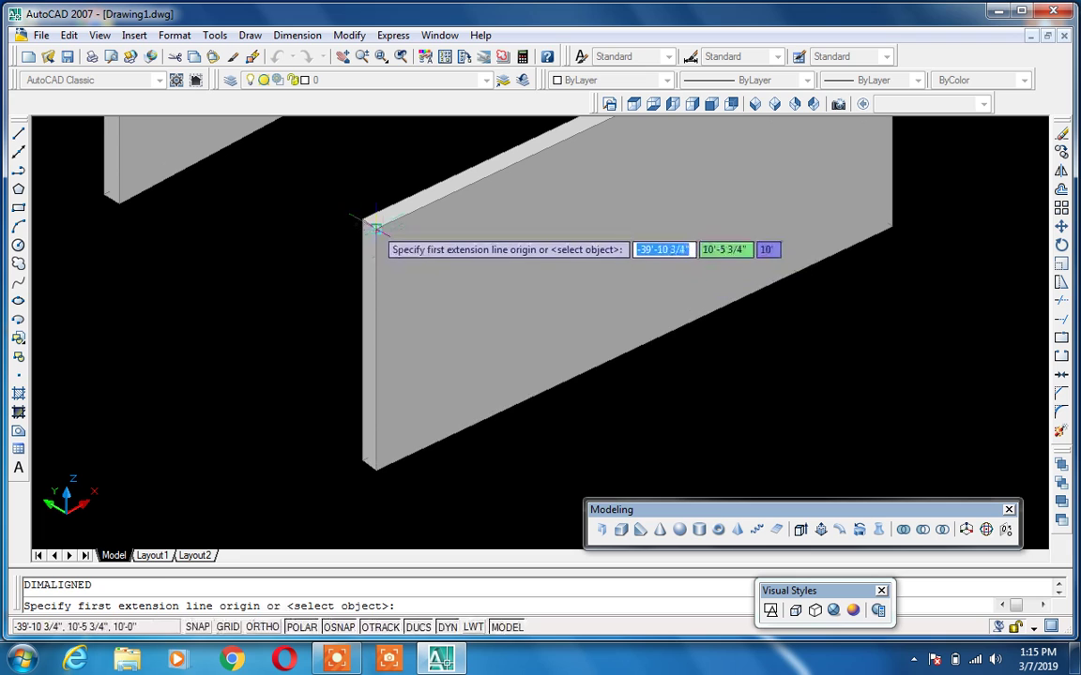
pyautogui.click(375, 227)
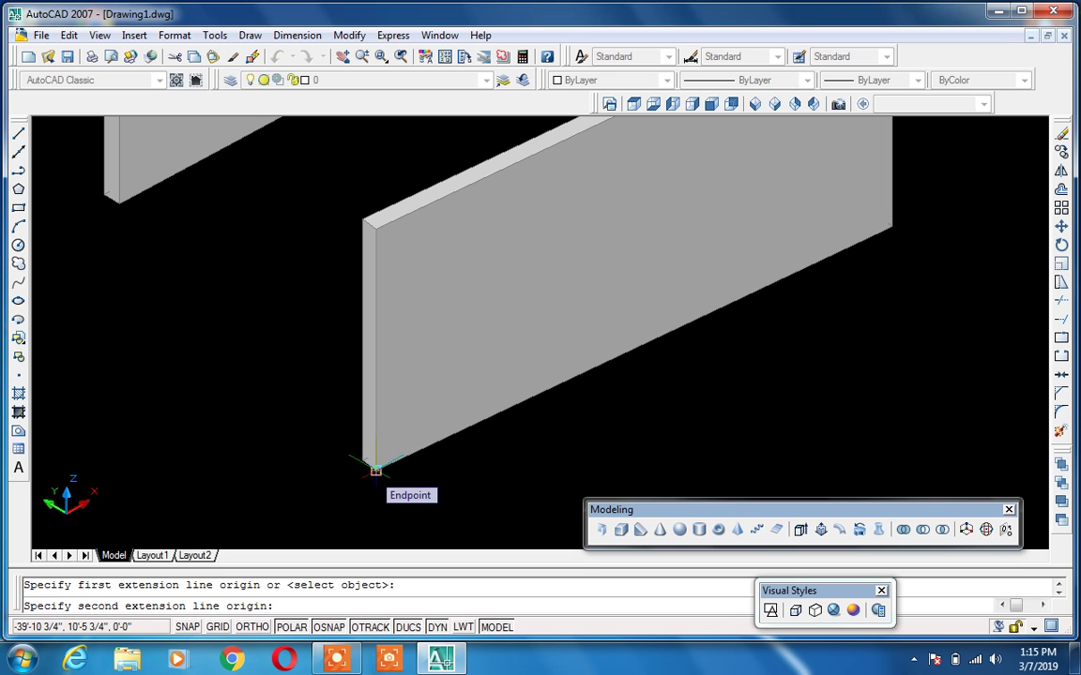
pyautogui.press('Escape')
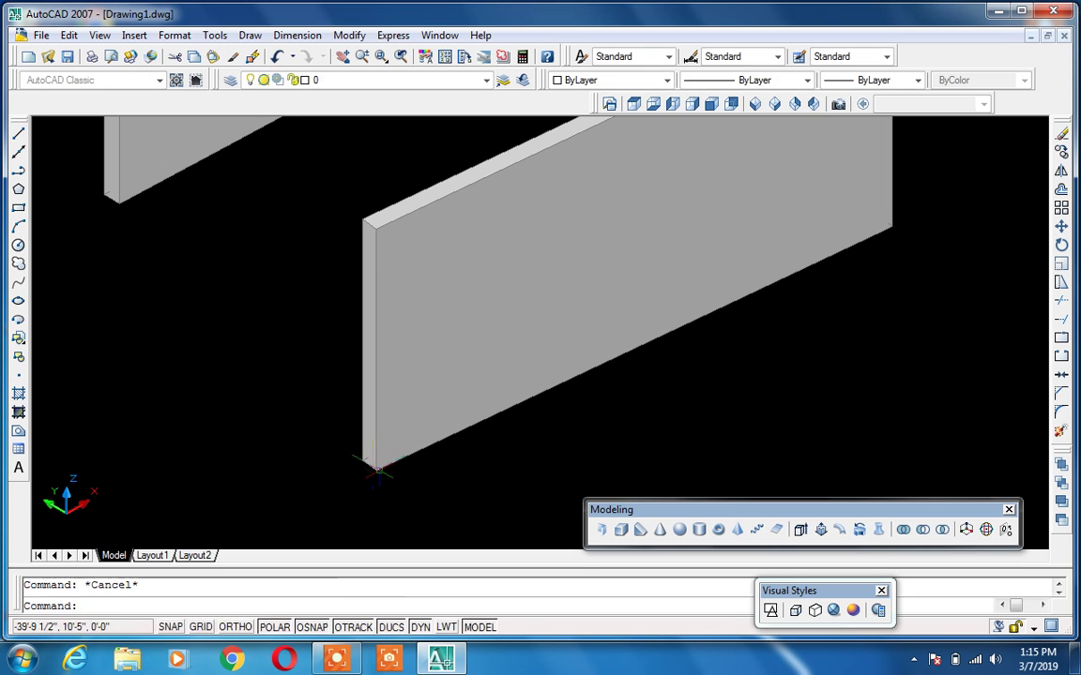
pyautogui.scroll(-3, 434, 415)
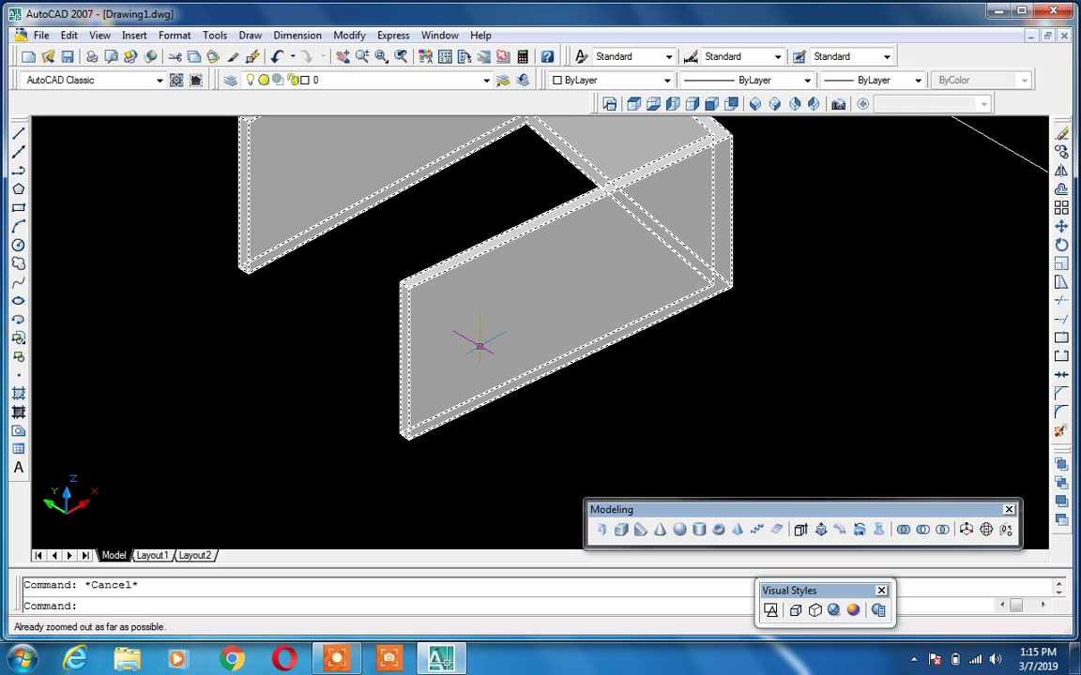
# Abandon a trial polysolid wall and erase the old wall solid.
pyautogui.click(601, 529)
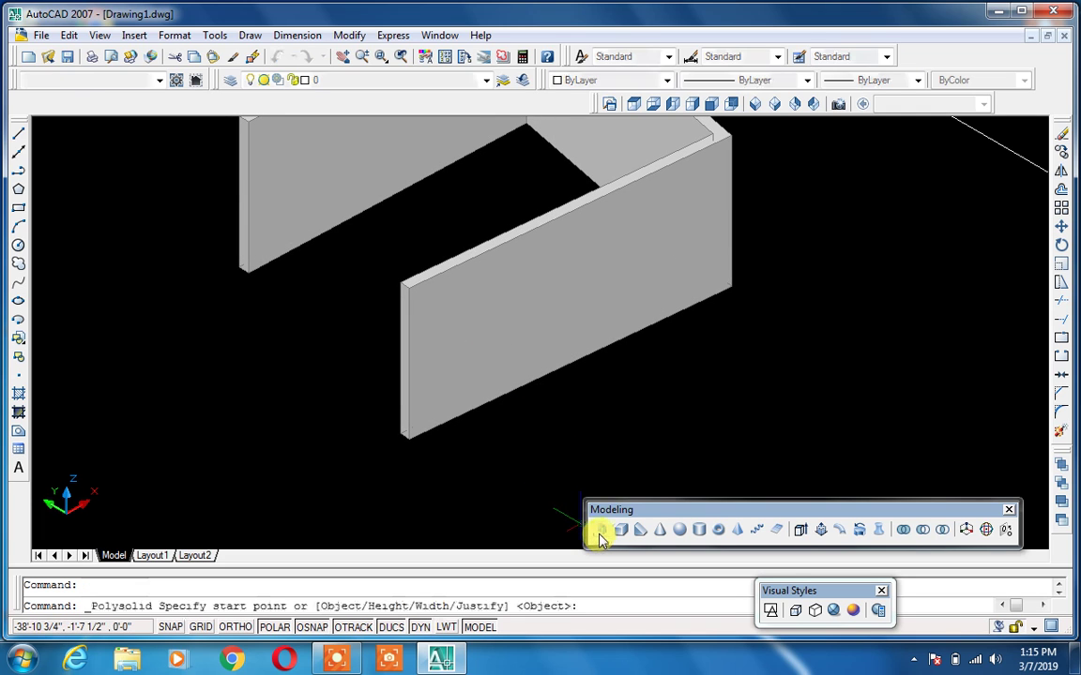
pyautogui.click(201, 405)
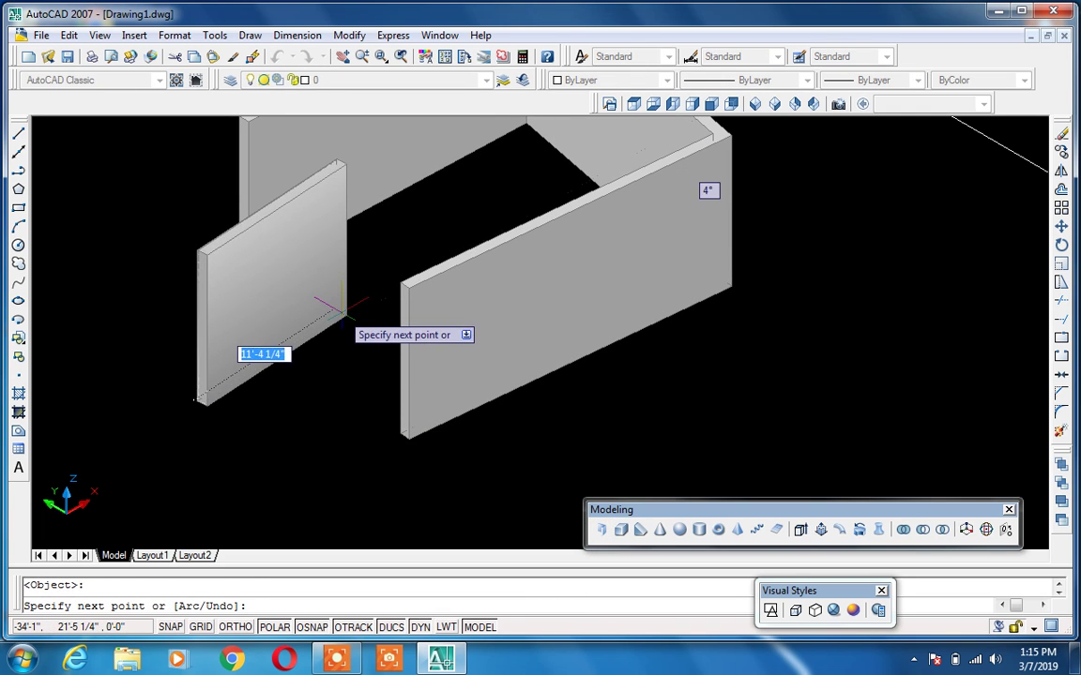
pyautogui.click(354, 486)
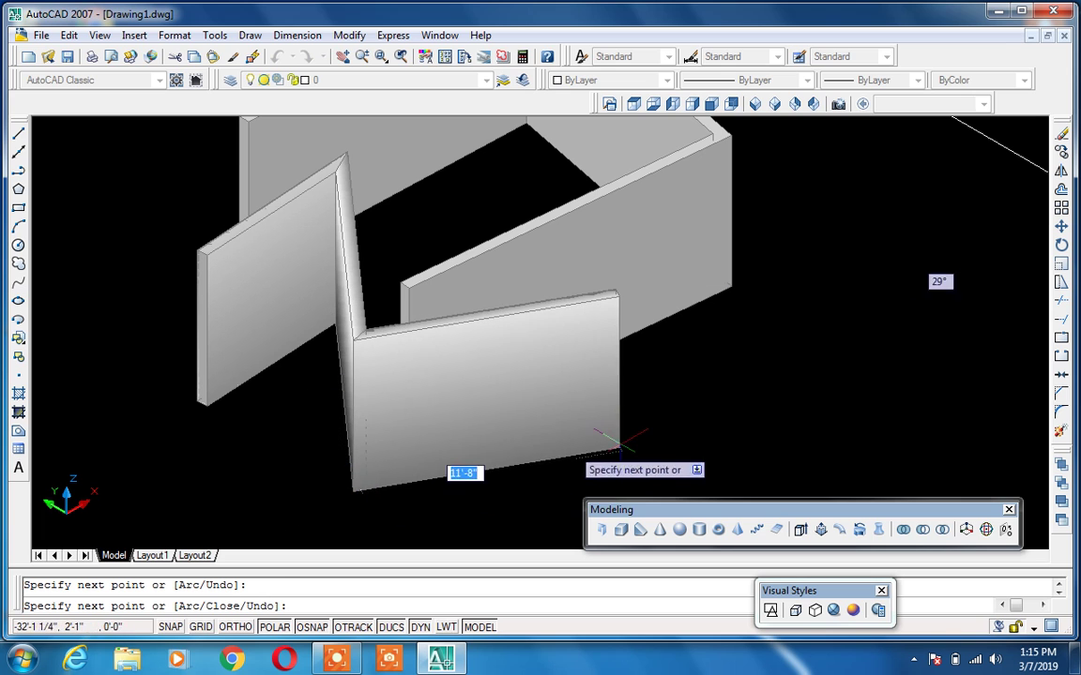
pyautogui.click(657, 434)
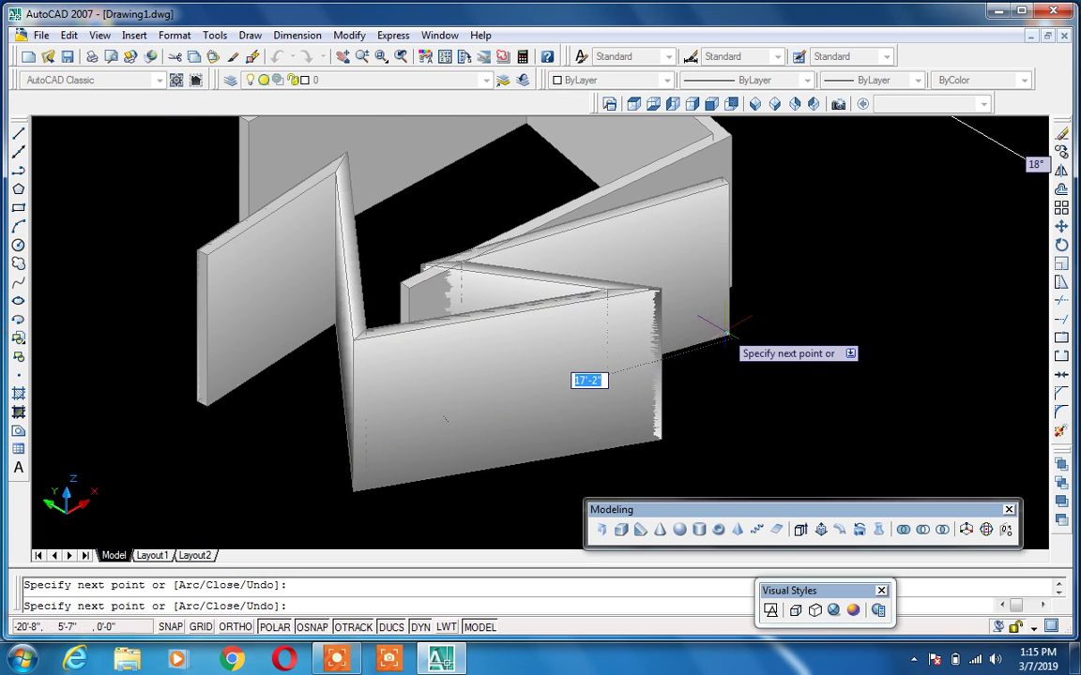
pyautogui.press('Escape')
pyautogui.click(657, 238)
pyautogui.press('Delete')
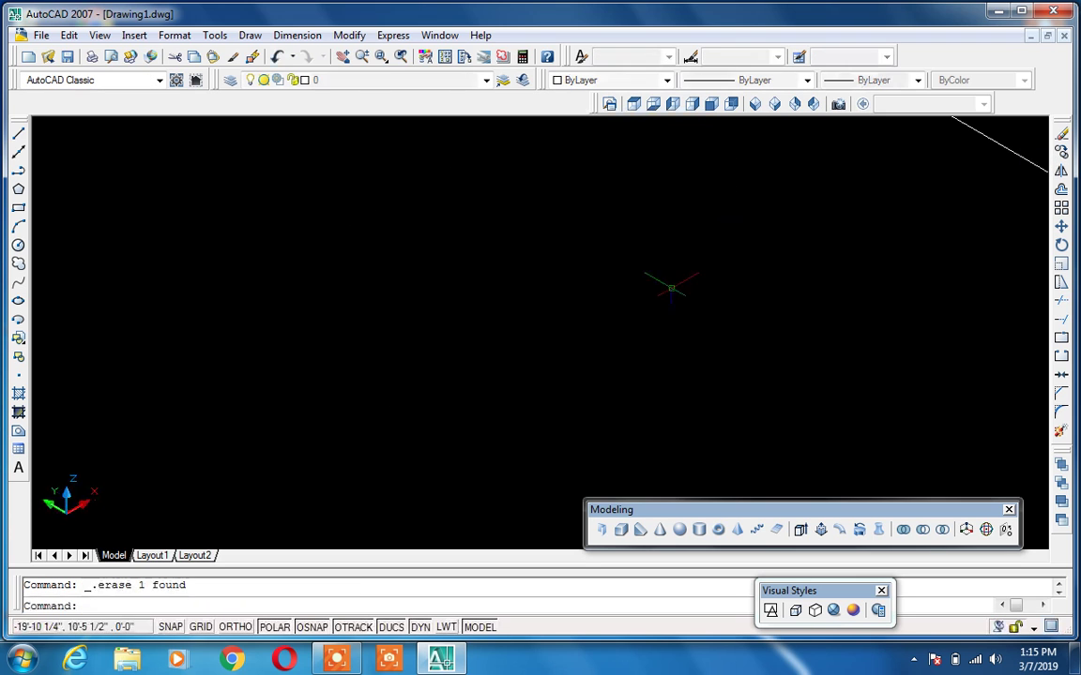
# Draw new polysolid walls through three corner points, orbiting to check the layout.
pyautogui.click(601, 531)
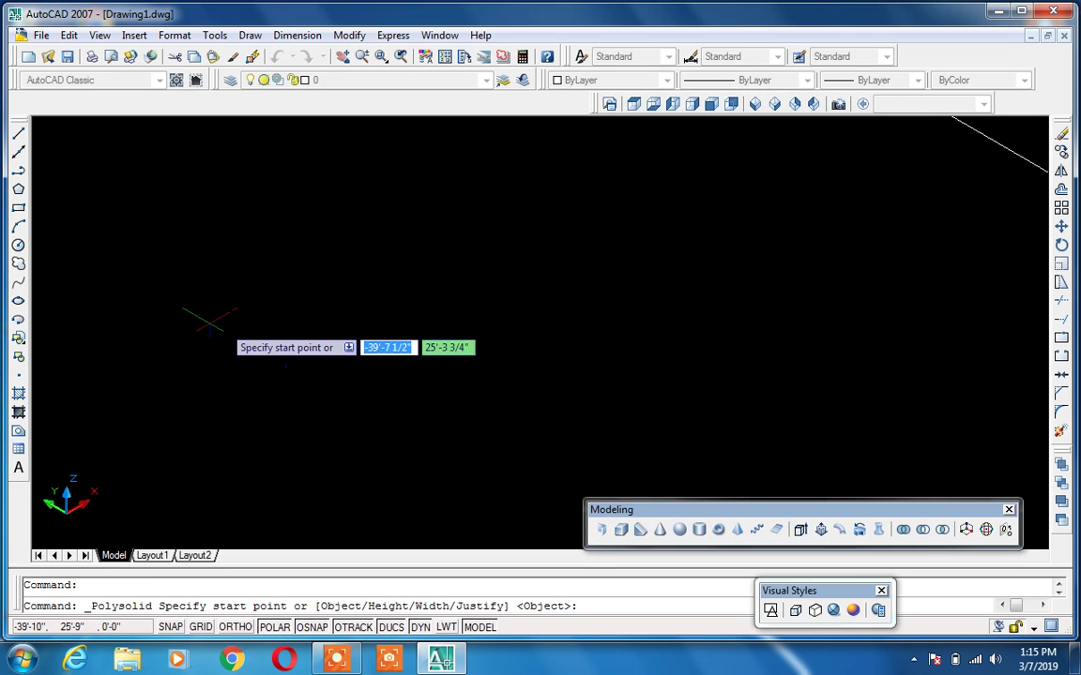
pyautogui.click(183, 315)
pyautogui.click(533, 214)
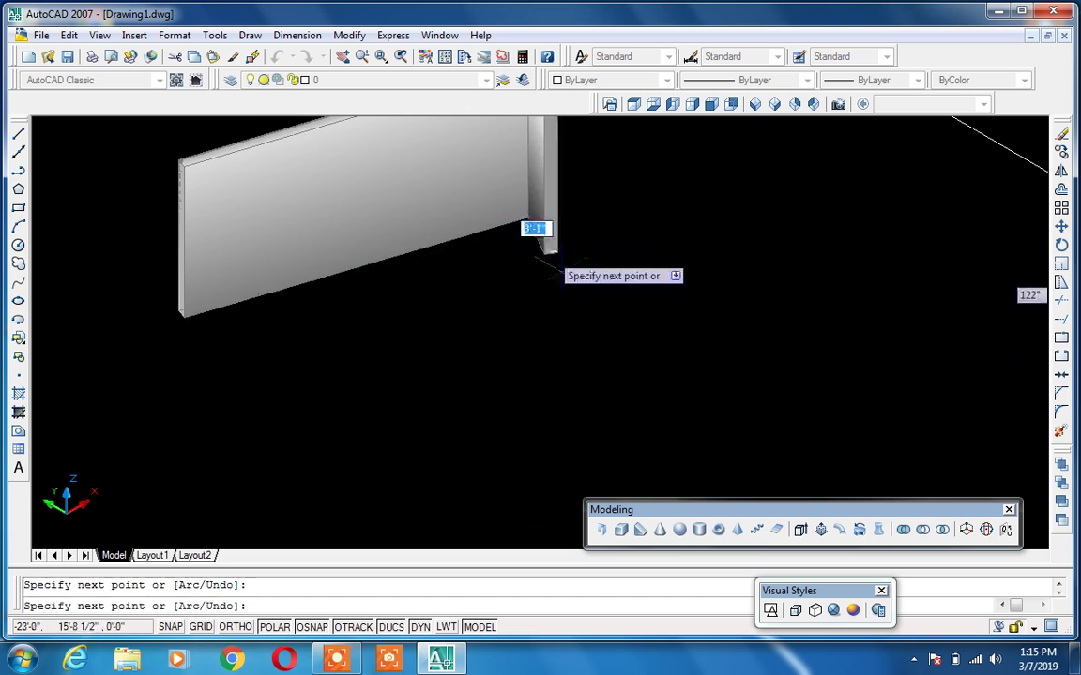
pyautogui.click(641, 398)
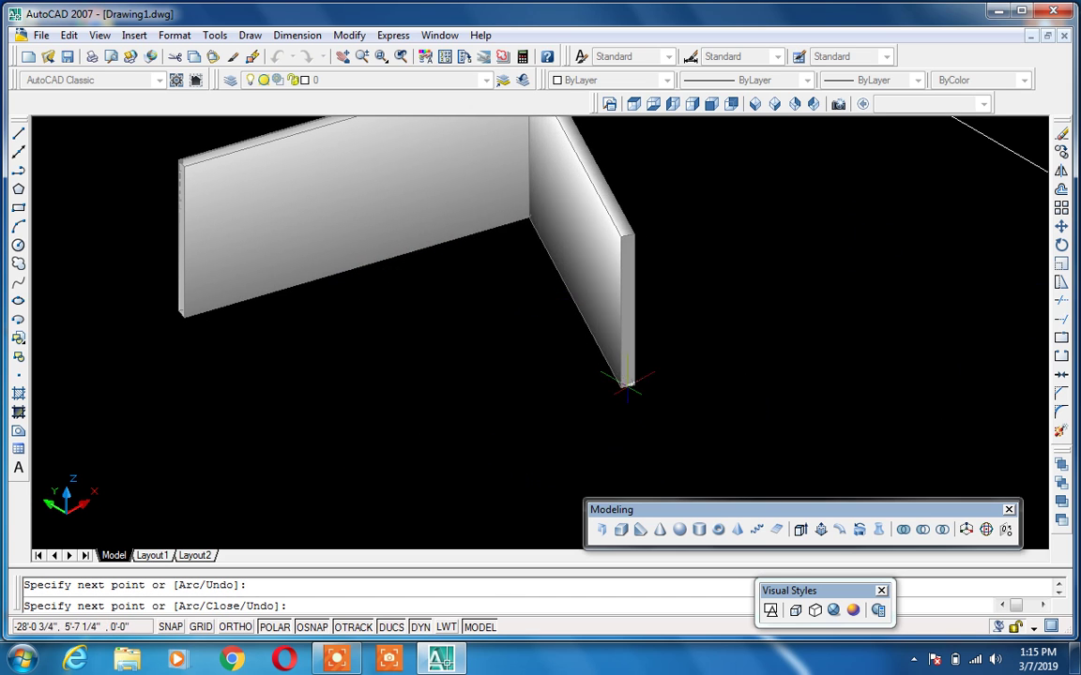
pyautogui.click(355, 316)
pyautogui.keyDown('shift'); pyautogui.moveTo(355, 317); pyautogui.dragTo(268, 248, button='middle'); pyautogui.keyUp('shift')
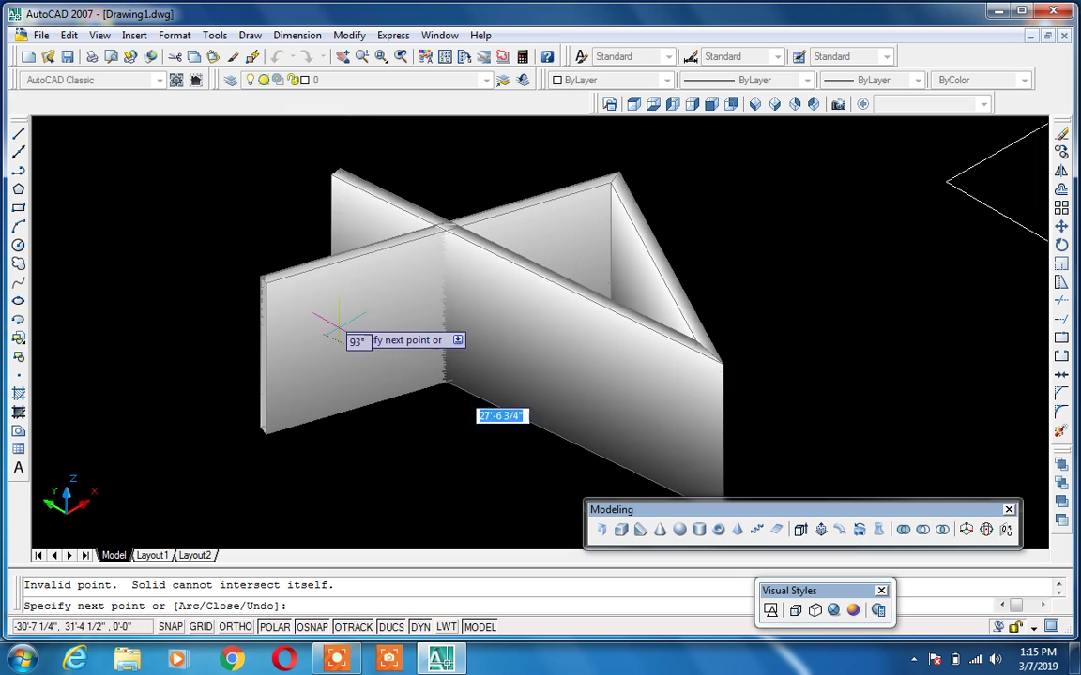
pyautogui.keyDown('shift'); pyautogui.moveTo(355, 248); pyautogui.dragTo(371, 455, button='middle'); pyautogui.keyUp('shift')
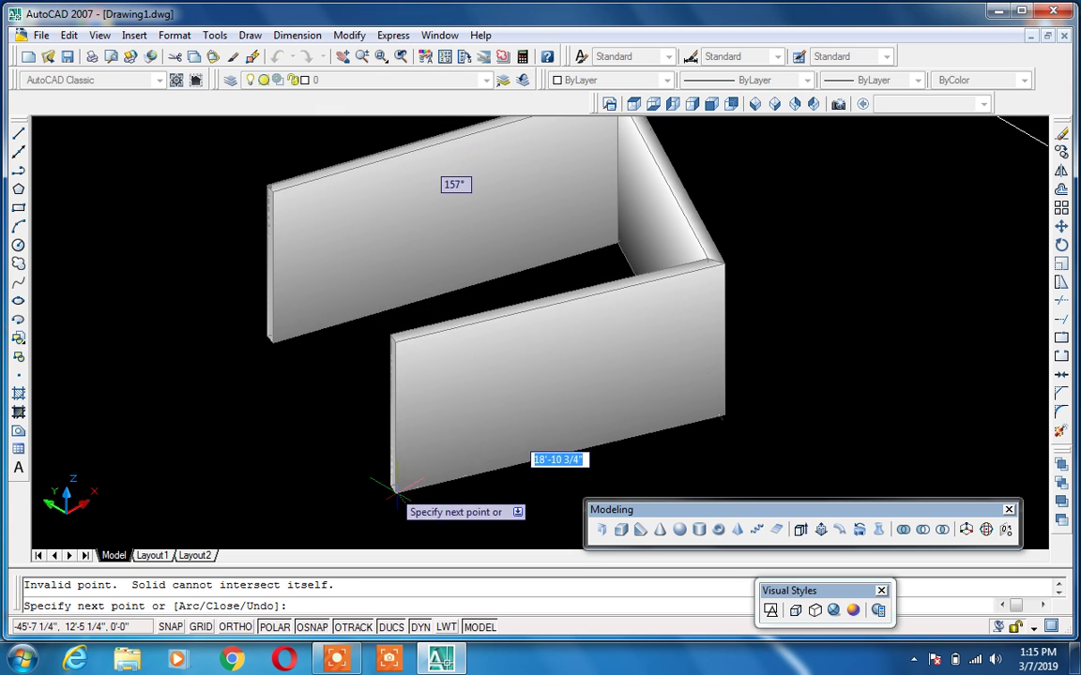
pyautogui.click(399, 511)
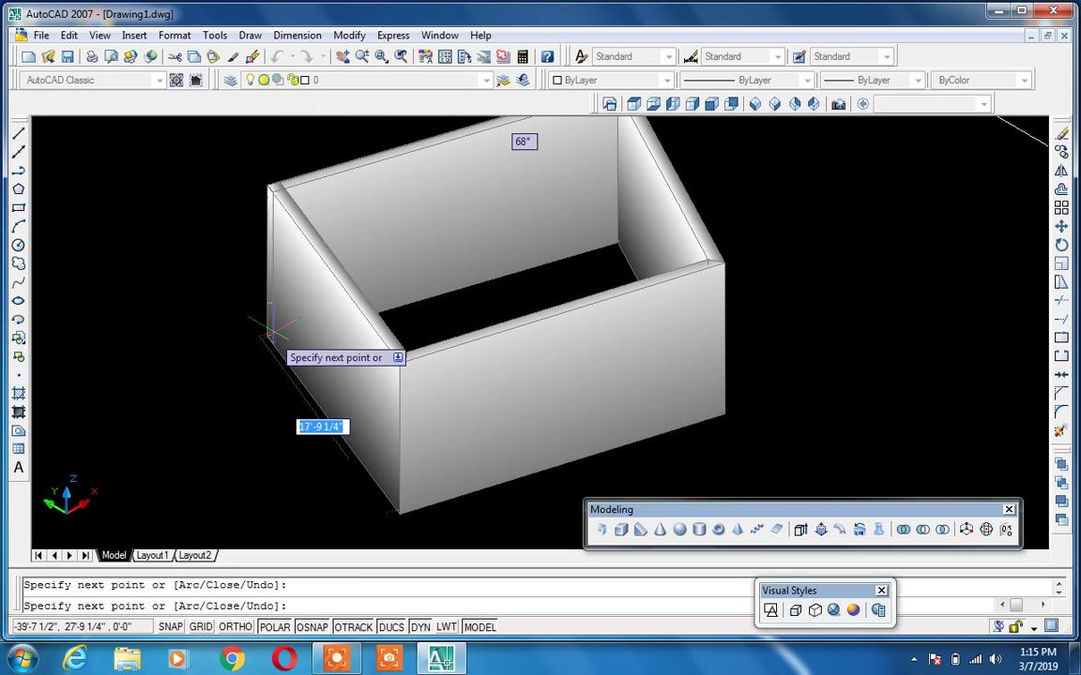
# Close the walls back to the start point with C, forming a four-sided box.
pyautogui.scroll(2, 268, 328)
pyautogui.scroll(2, 263, 328)
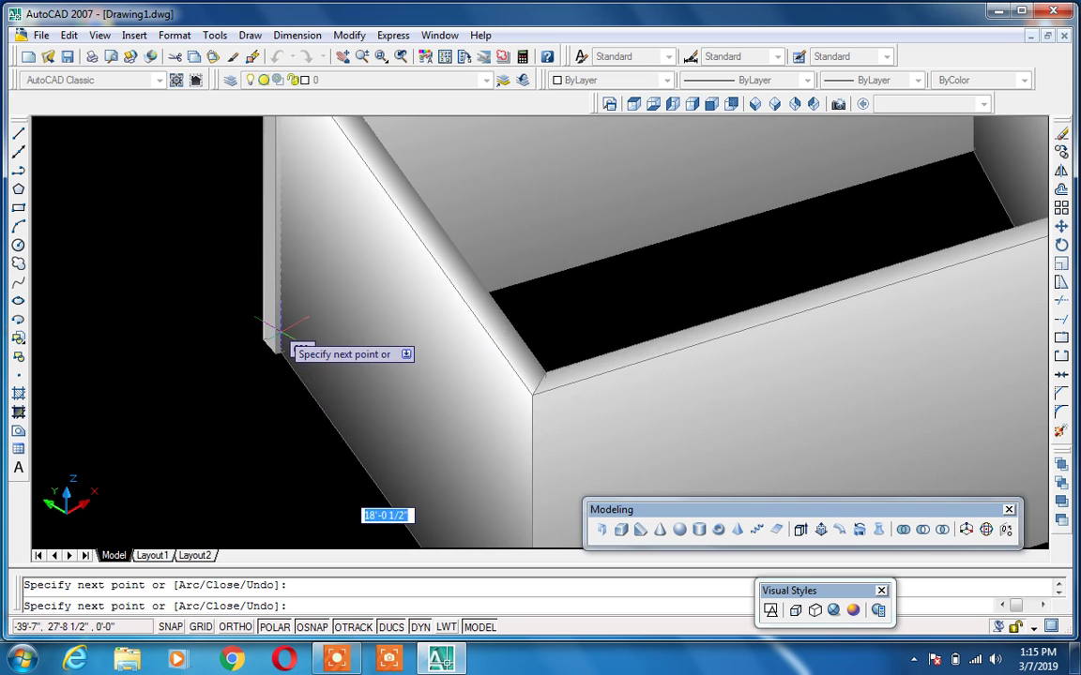
pyautogui.click(270, 338)
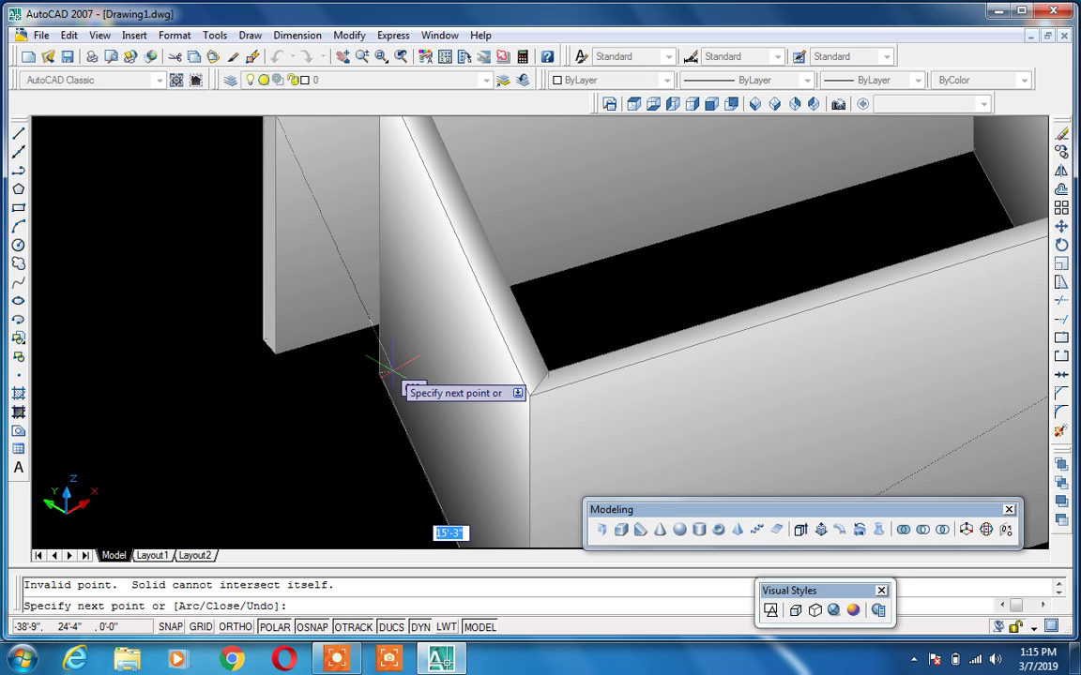
pyautogui.scroll(-1, 392, 366)
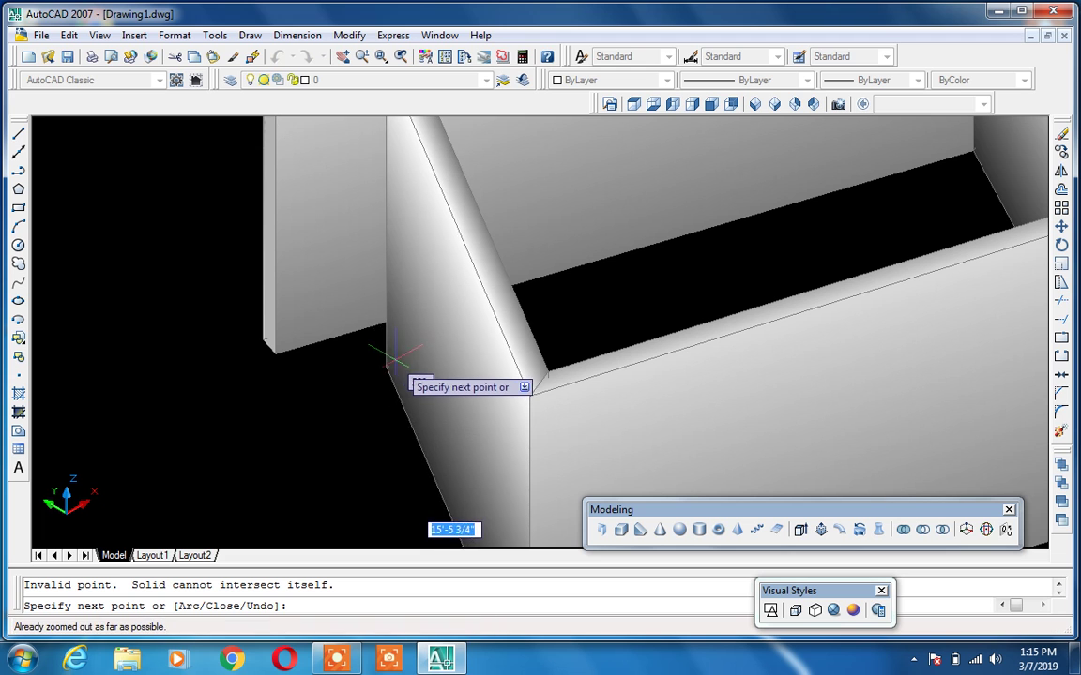
pyautogui.moveTo(384, 347)
pyautogui.mouseDown(button='middle')
pyautogui.moveTo(359, 255)
pyautogui.moveTo(290, 367)
pyautogui.mouseUp(button='middle')
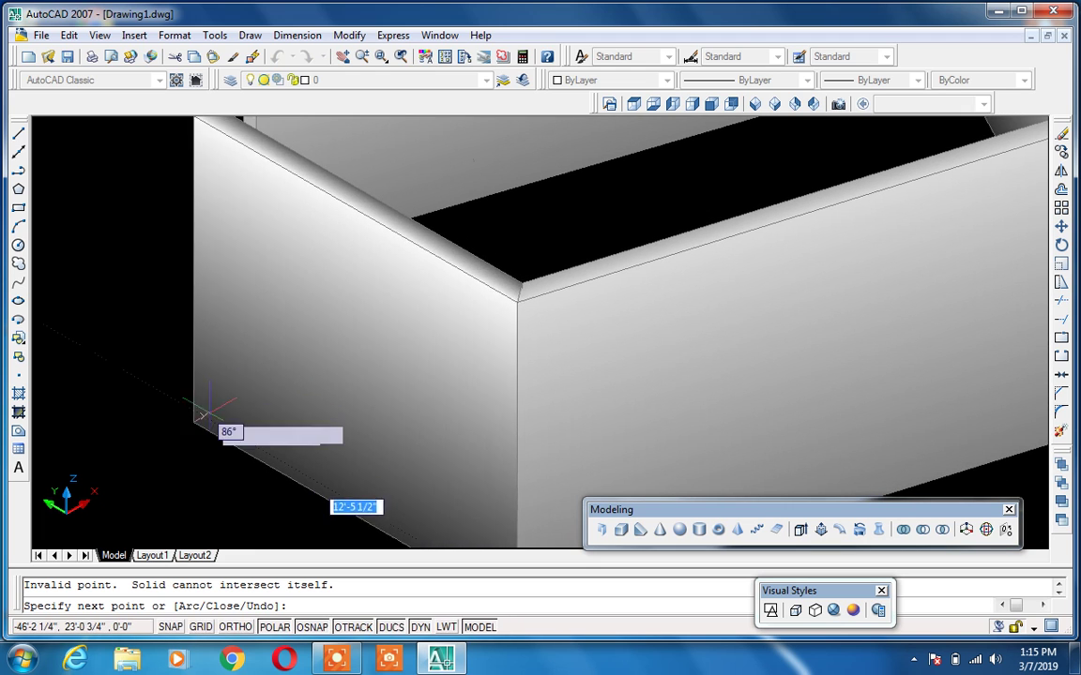
pyautogui.scroll(1, 225, 427)
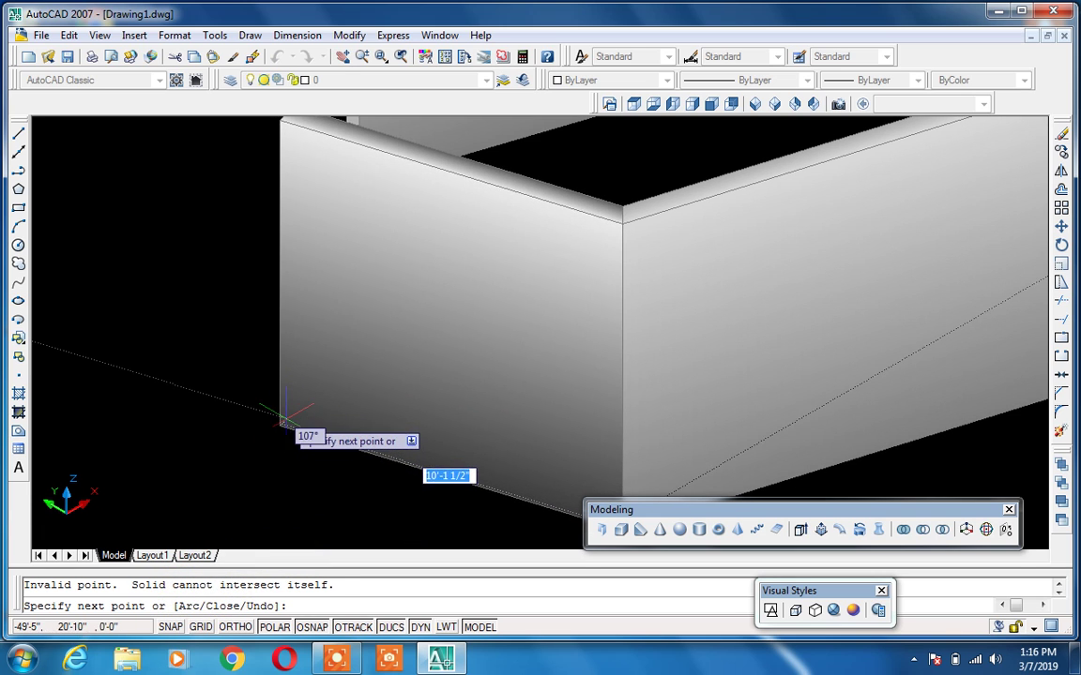
pyautogui.write('c')
pyautogui.press('Return')
# Zoom All and pan so the whole box sits on the left of the view.
pyautogui.scroll(-2, 483, 361)
pyautogui.moveTo(483, 362); pyautogui.dragTo(385, 439, button='middle')
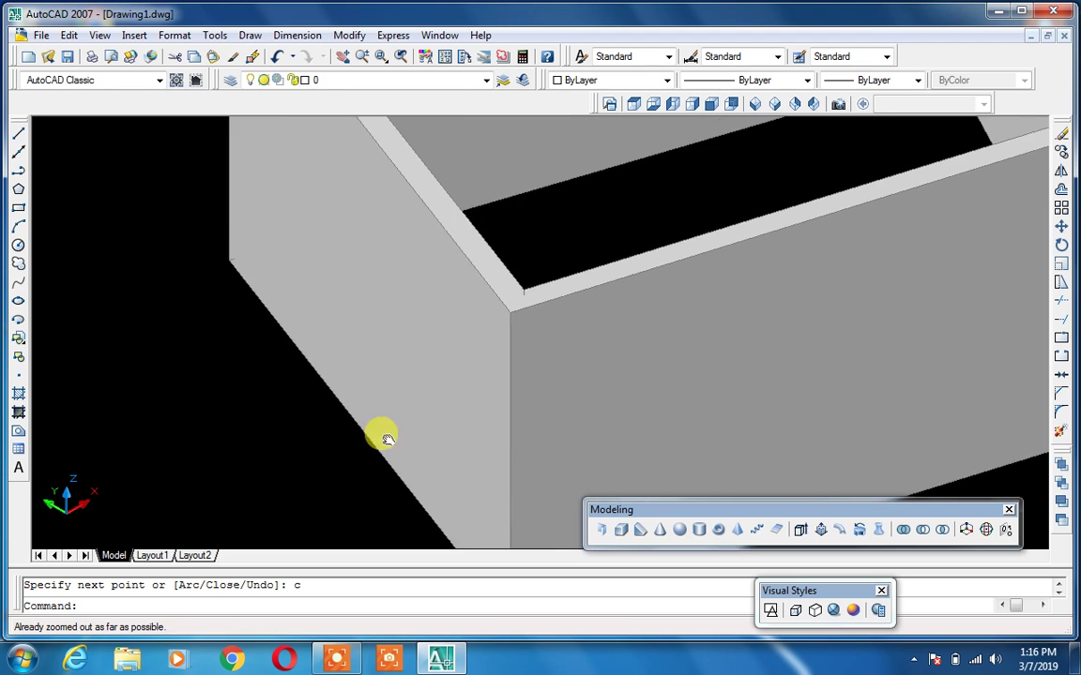
pyautogui.moveTo(441, 333); pyautogui.dragTo(414, 369, button='middle')
pyautogui.write('z')
pyautogui.press('Return')
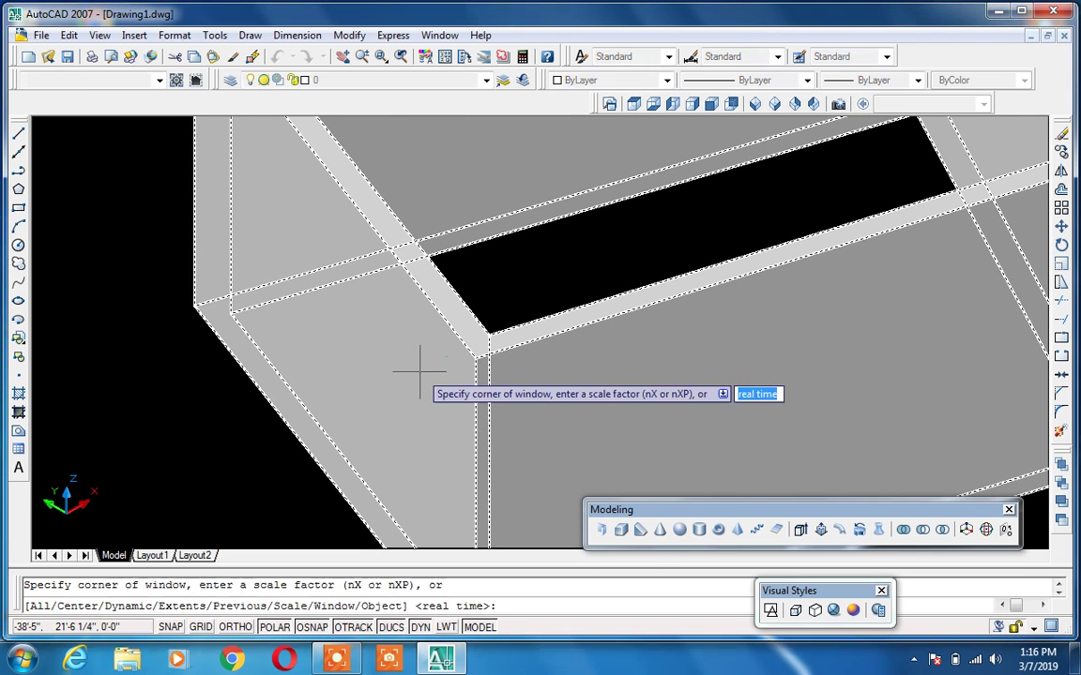
pyautogui.write('a')
pyautogui.press('Return')
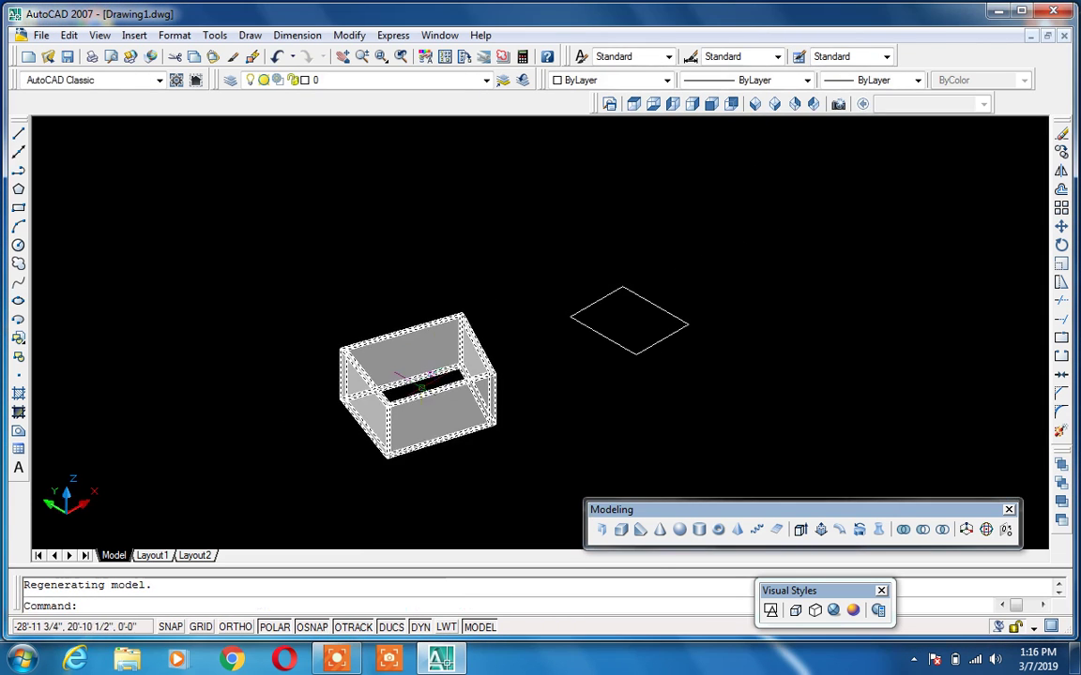
pyautogui.scroll(3, 410, 362)
pyautogui.scroll(3, 326, 364)
pyautogui.scroll(-2, 326, 364)
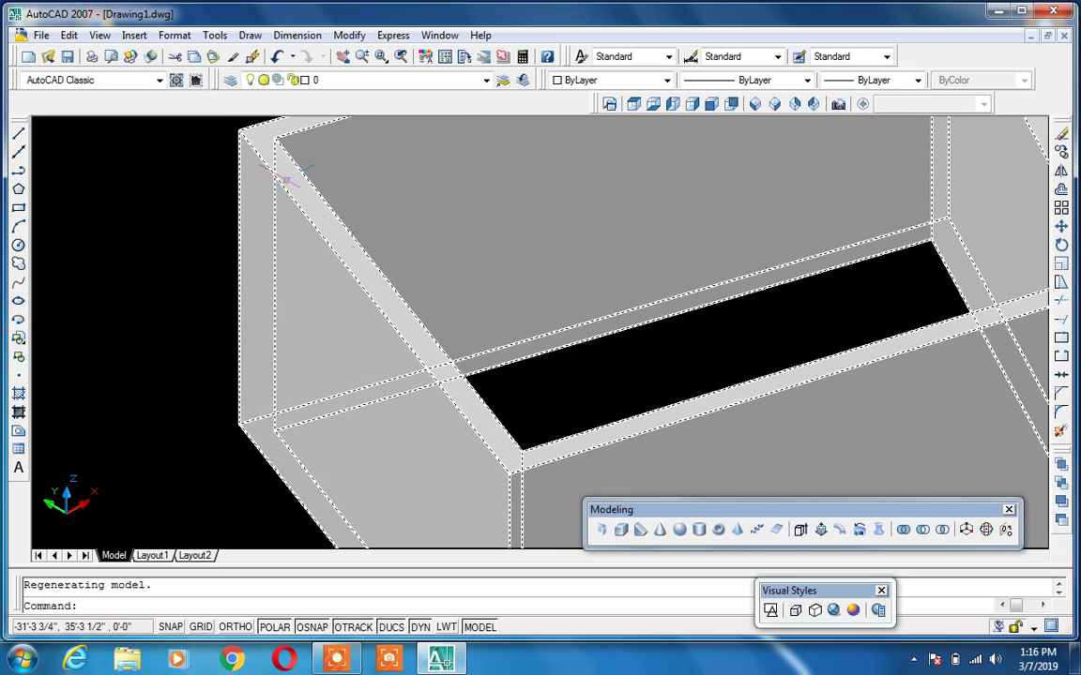
pyautogui.scroll(-2, 406, 231)
pyautogui.scroll(-3, 422, 237)
pyautogui.moveTo(550, 249); pyautogui.dragTo(427, 239, button='middle')
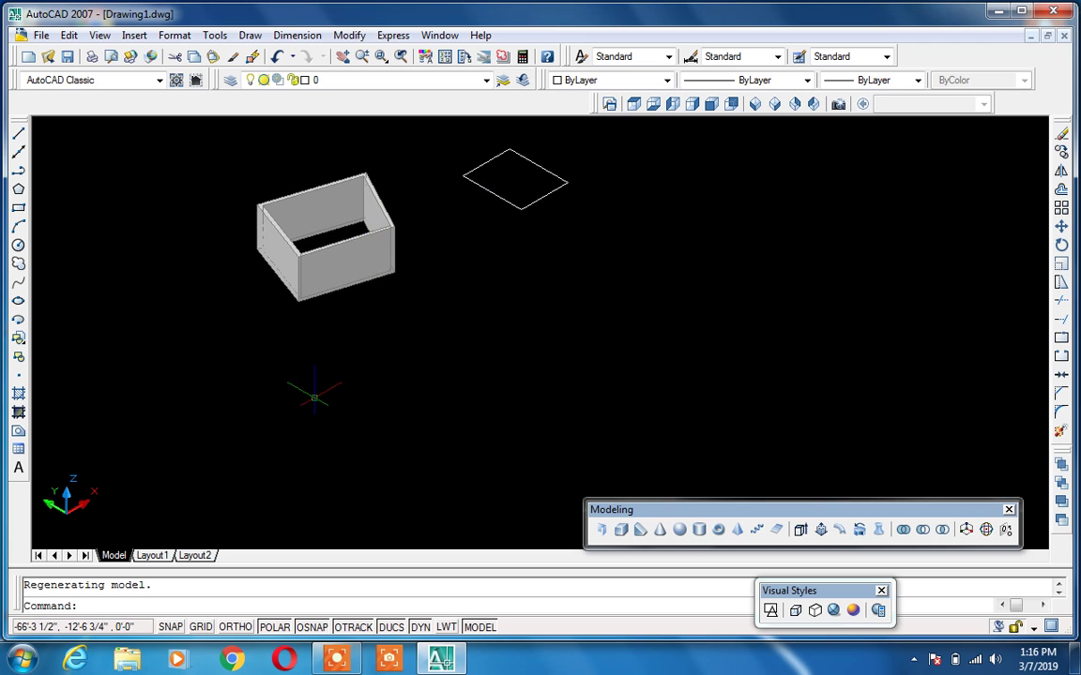
# Start a new polysolid with POL and draw three straight wall segments.
pyautogui.write('polyso')
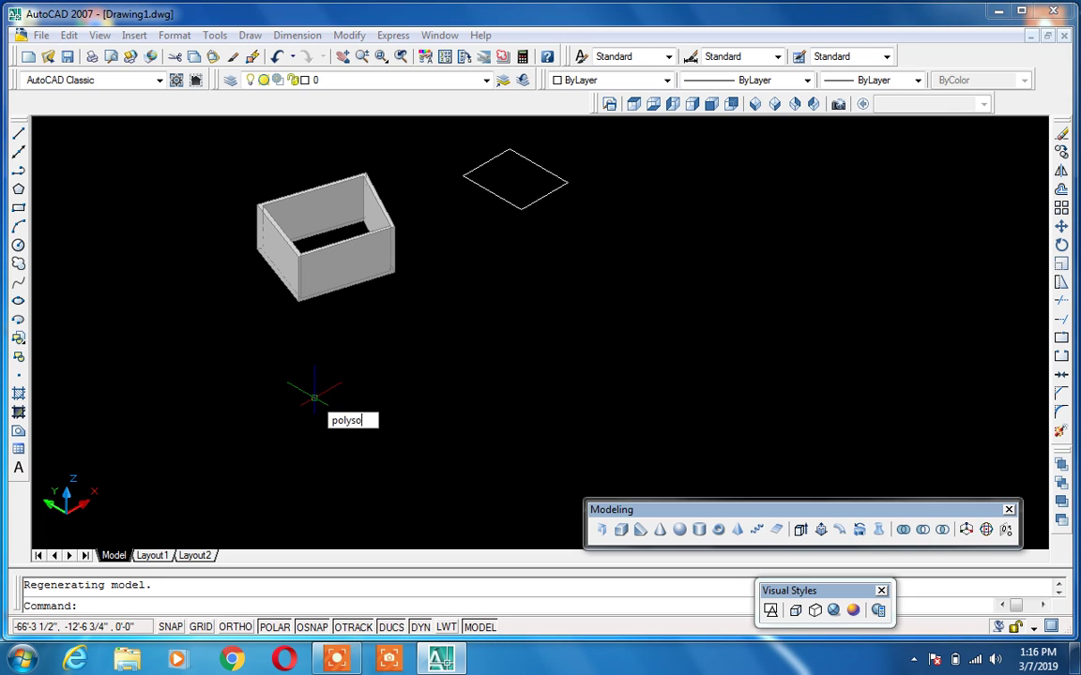
pyautogui.press('Return')
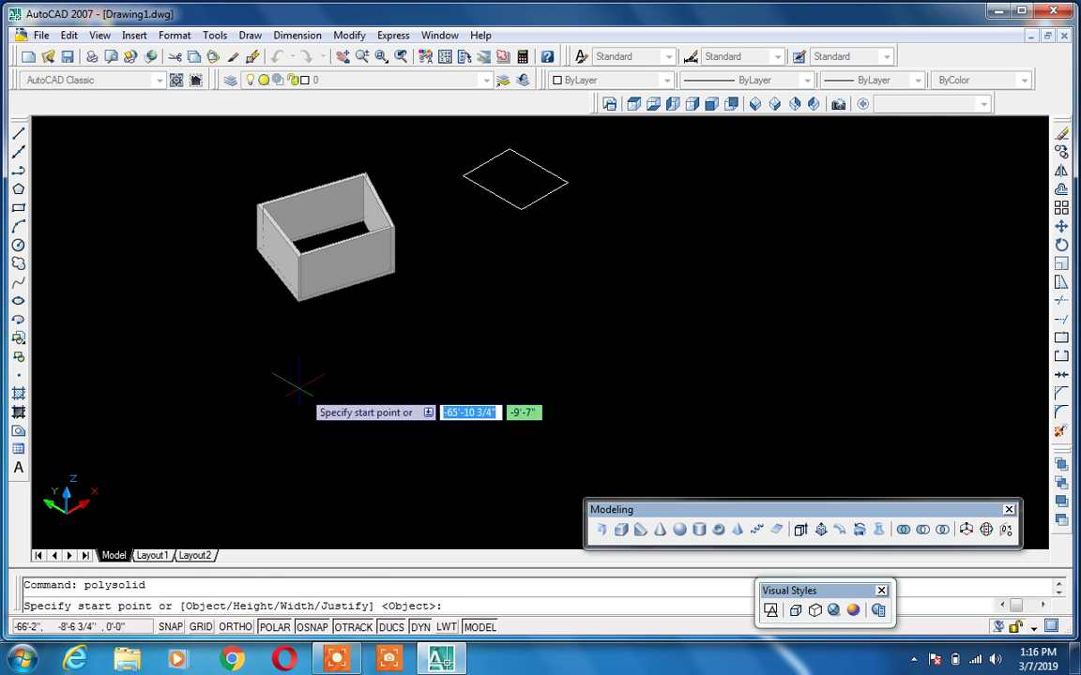
pyautogui.click(297, 383)
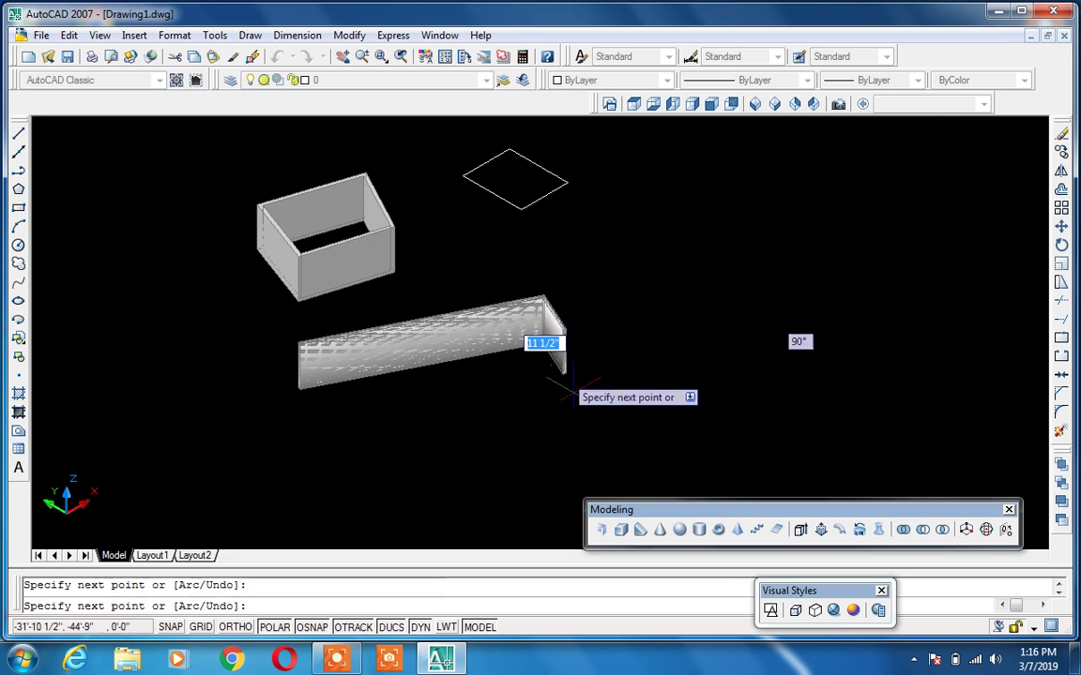
pyautogui.click(597, 434)
pyautogui.click(441, 474)
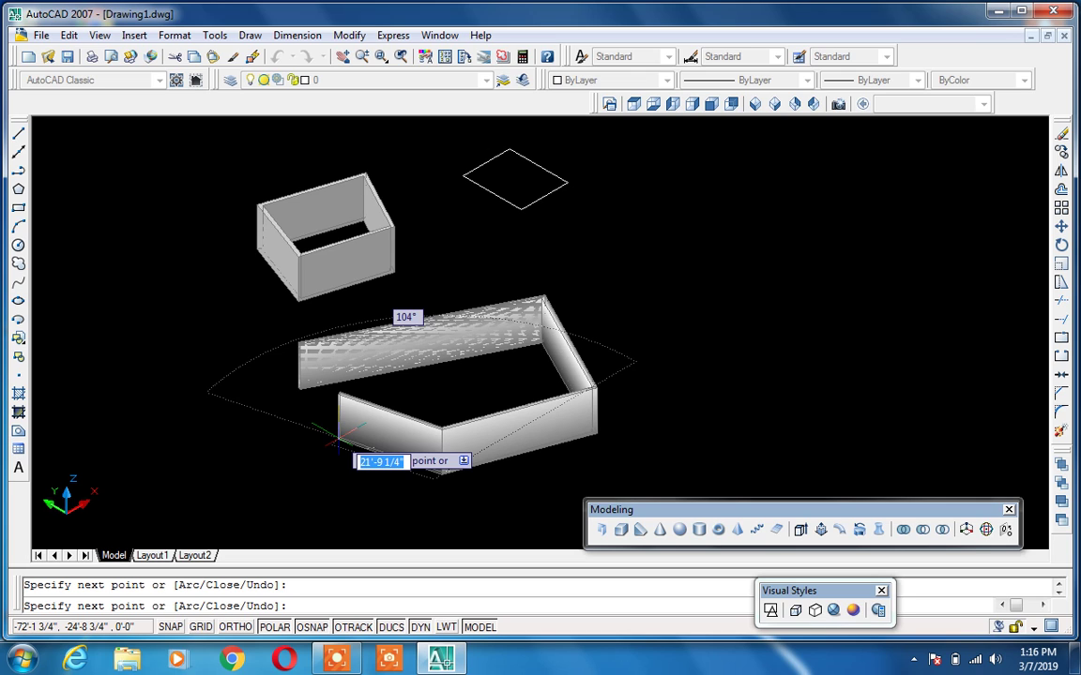
# Switch to Arc mode and add a curved wall segment.
pyautogui.write('a')
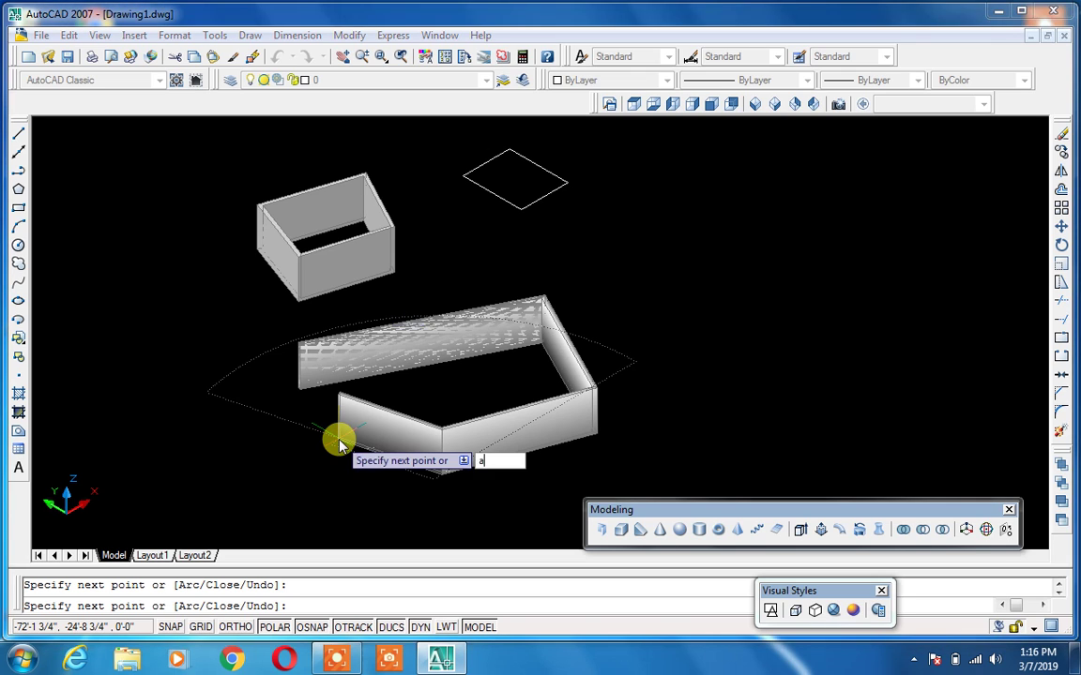
pyautogui.press('Return')
pyautogui.click(338, 441)
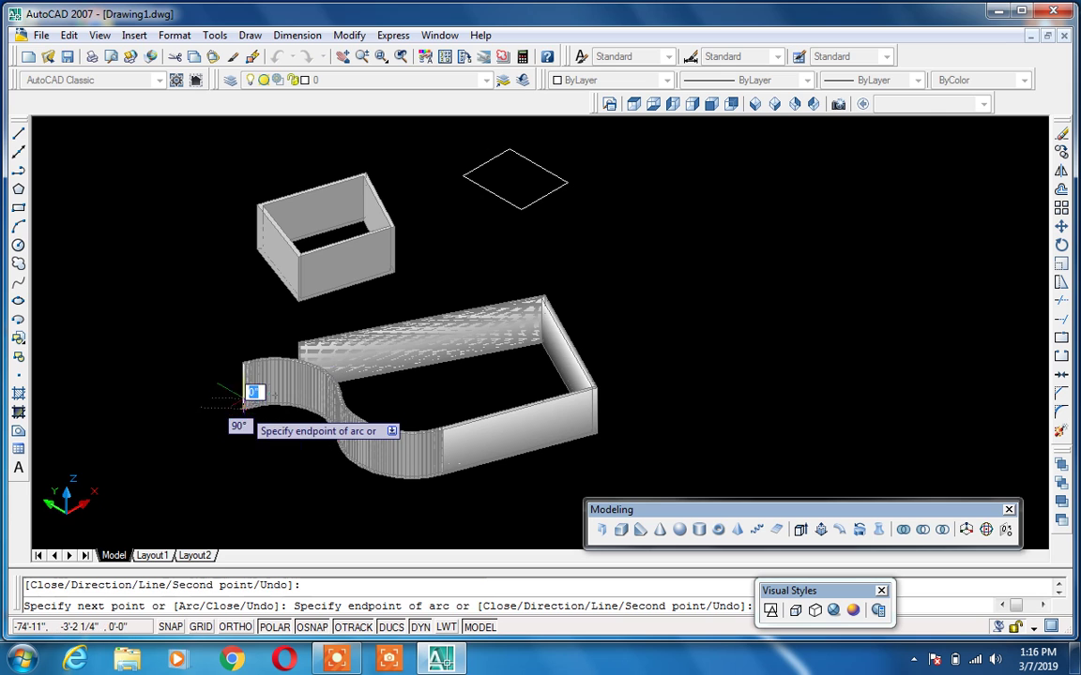
pyautogui.scroll(1, 239, 385)
pyautogui.scroll(2, 235, 375)
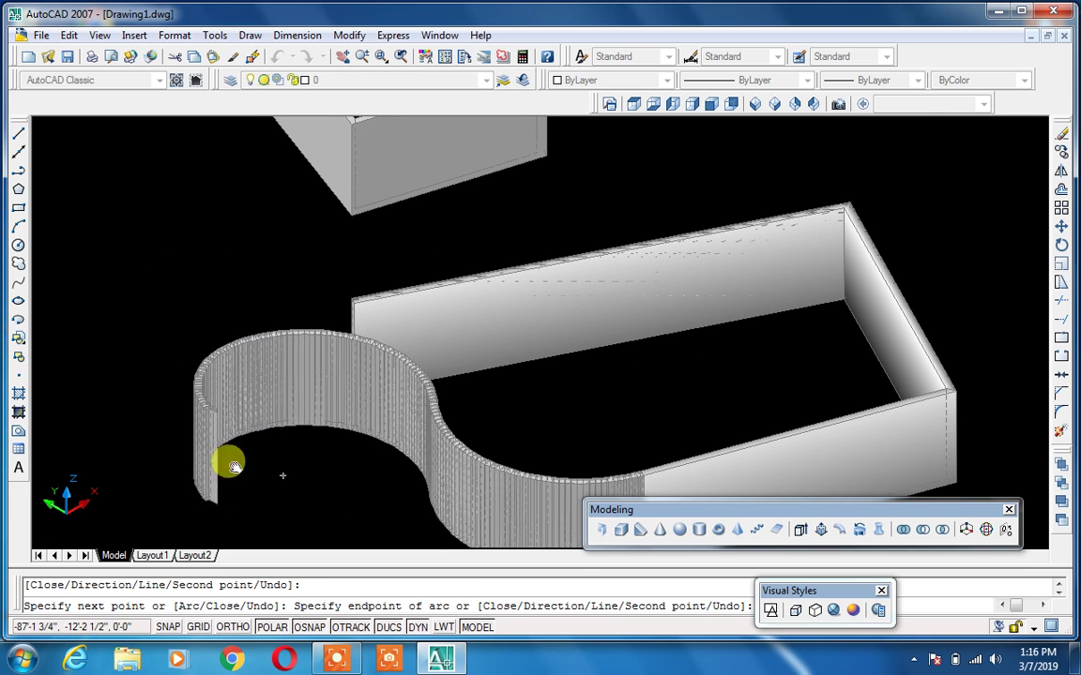
pyautogui.moveTo(284, 475); pyautogui.dragTo(327, 324, button='middle')
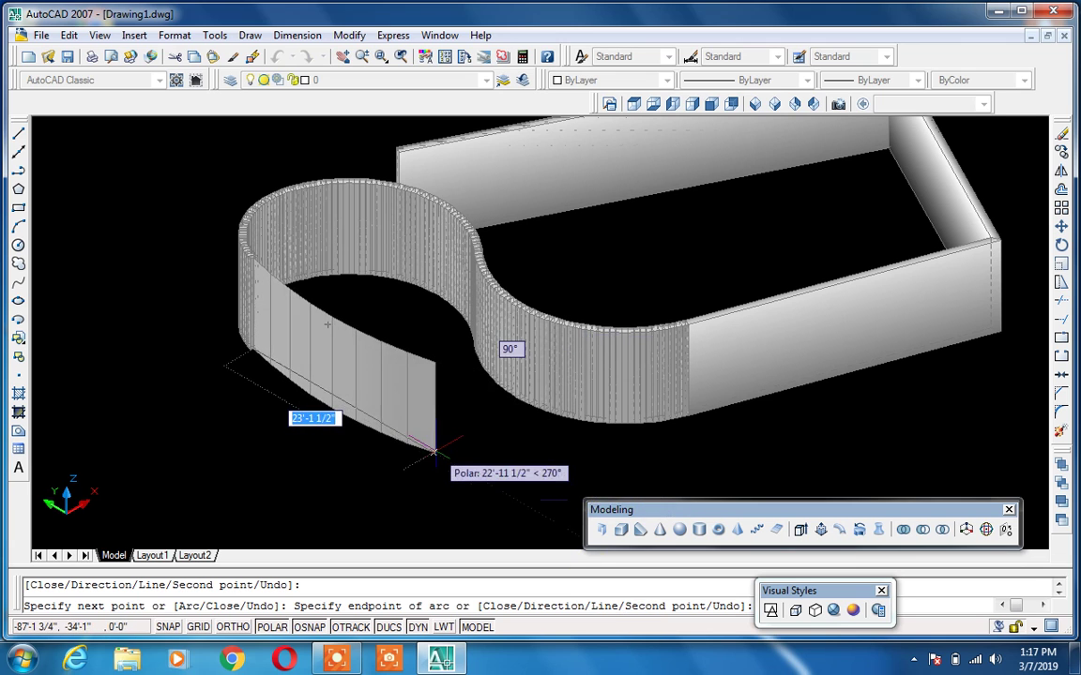
# Return to Line mode, add straight segments turning back at the left end, and finish.
pyautogui.write('L')
pyautogui.press('Return')
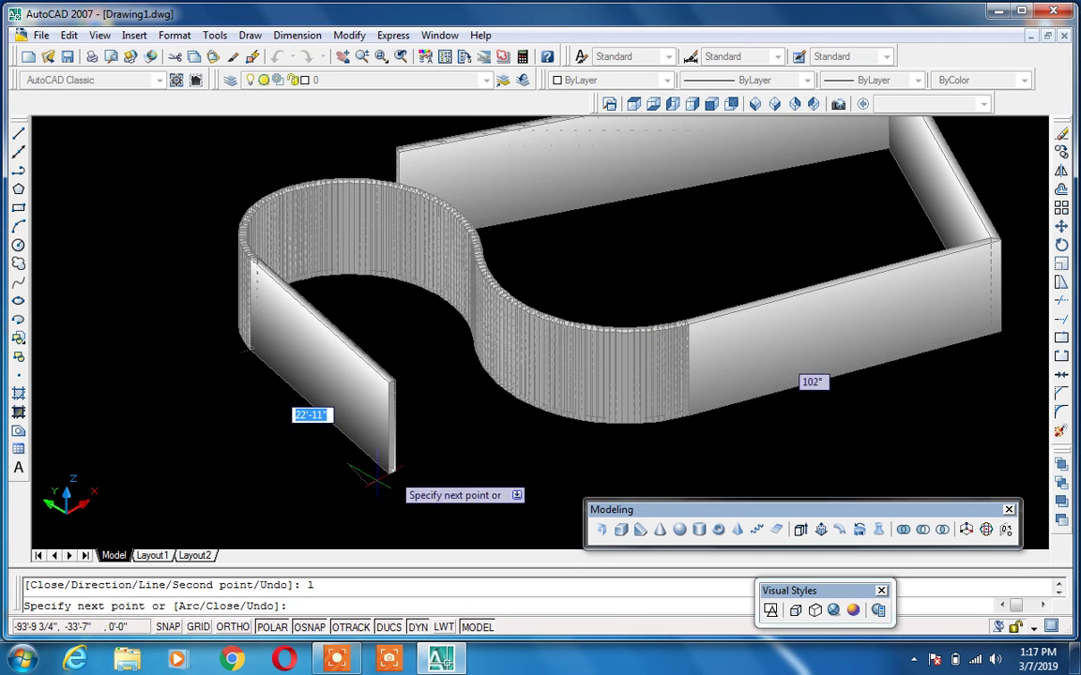
pyautogui.click(371, 477)
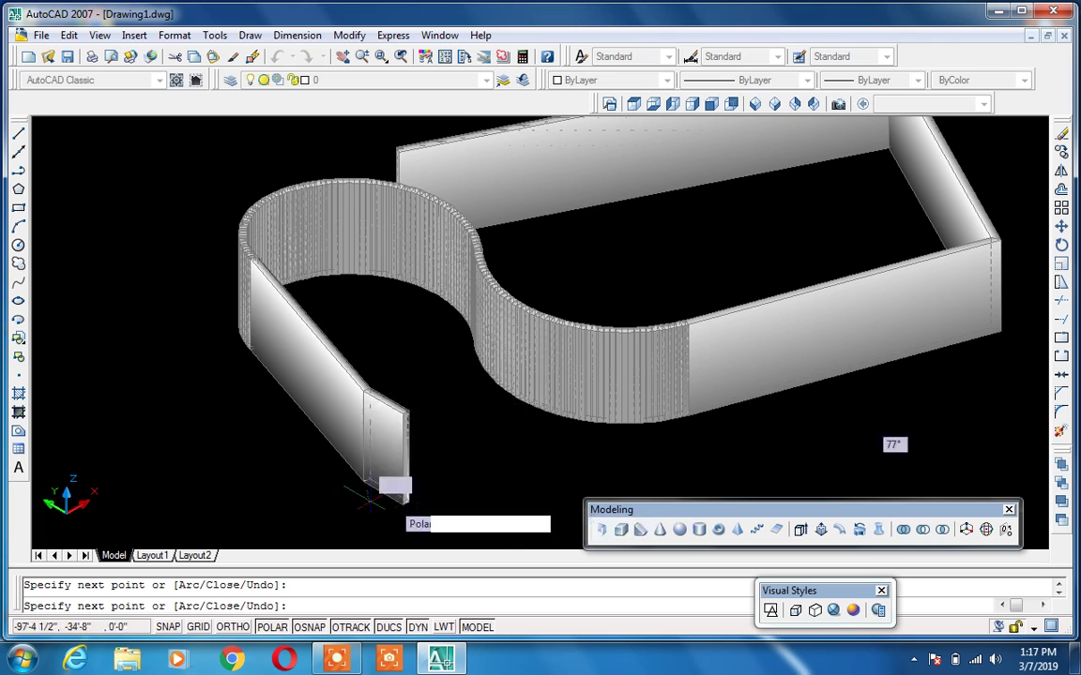
pyautogui.click(188, 516)
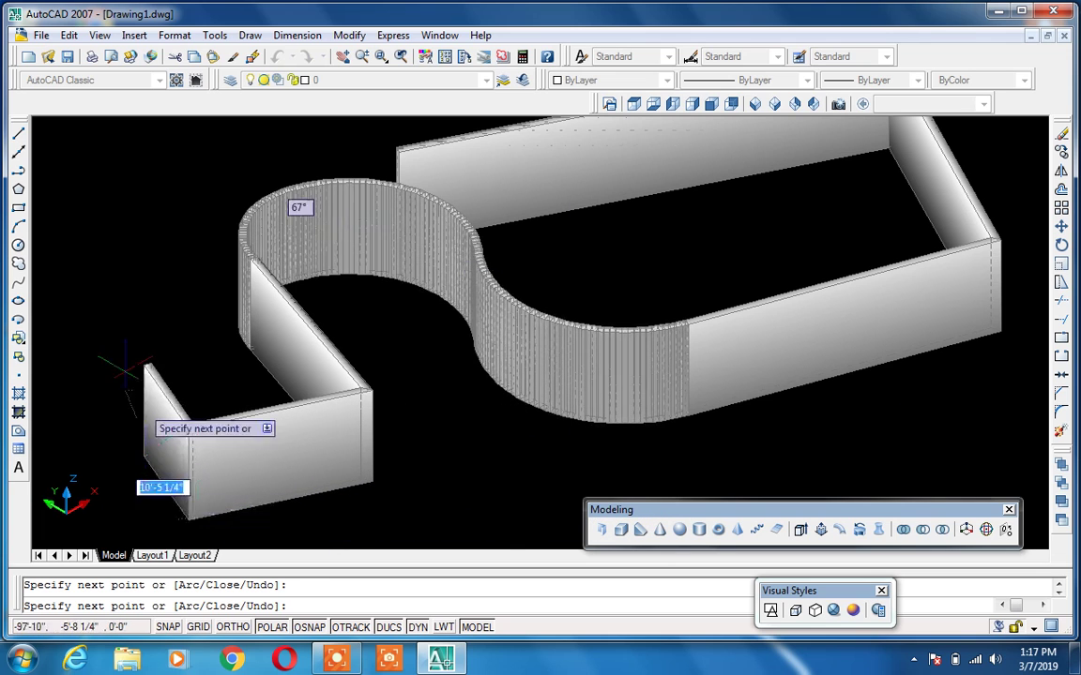
pyautogui.click(108, 298)
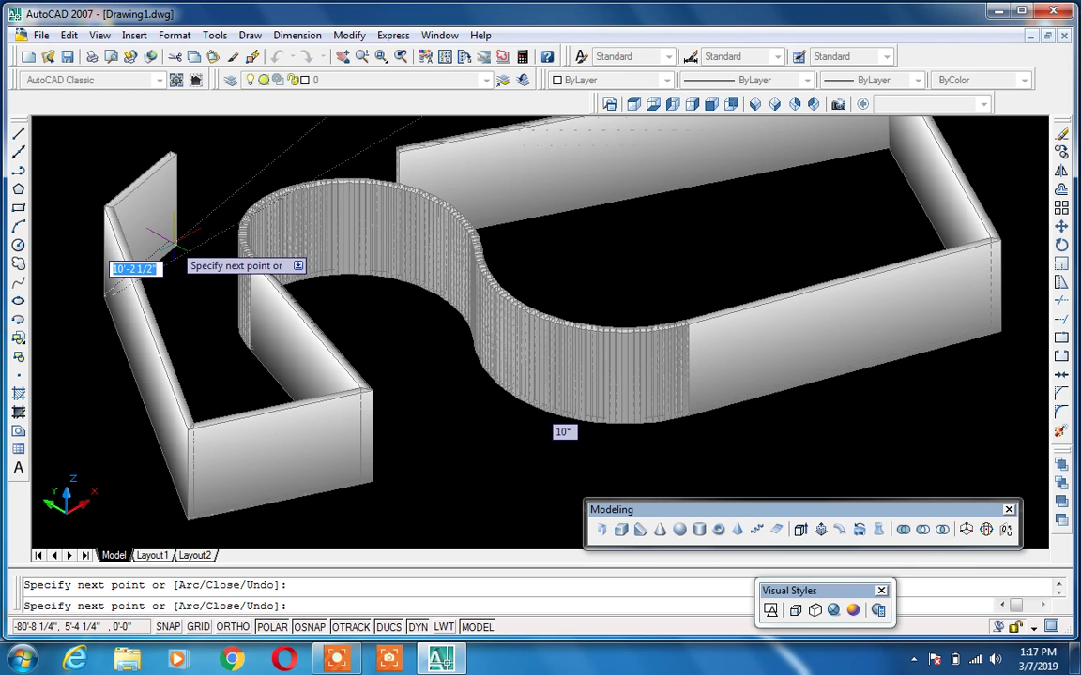
pyautogui.press('Return')
pyautogui.scroll(-3, 295, 314)
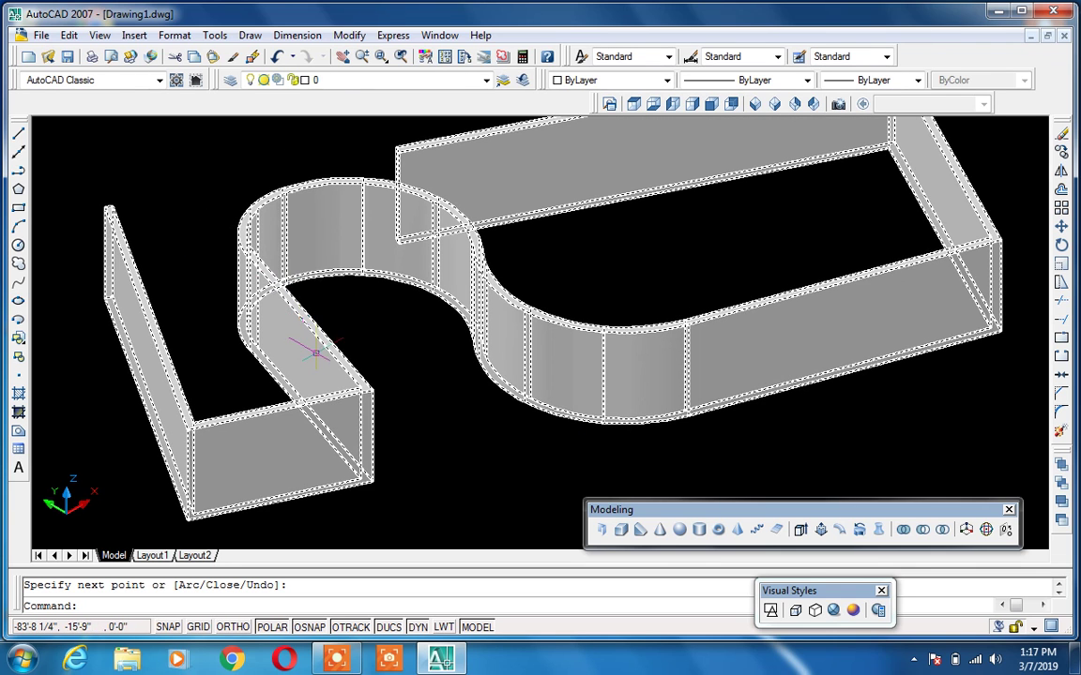
pyautogui.scroll(3, 380, 316)
# Erase the winding curved wall and zoom out to show the box and rectangle.
pyautogui.click(399, 301)
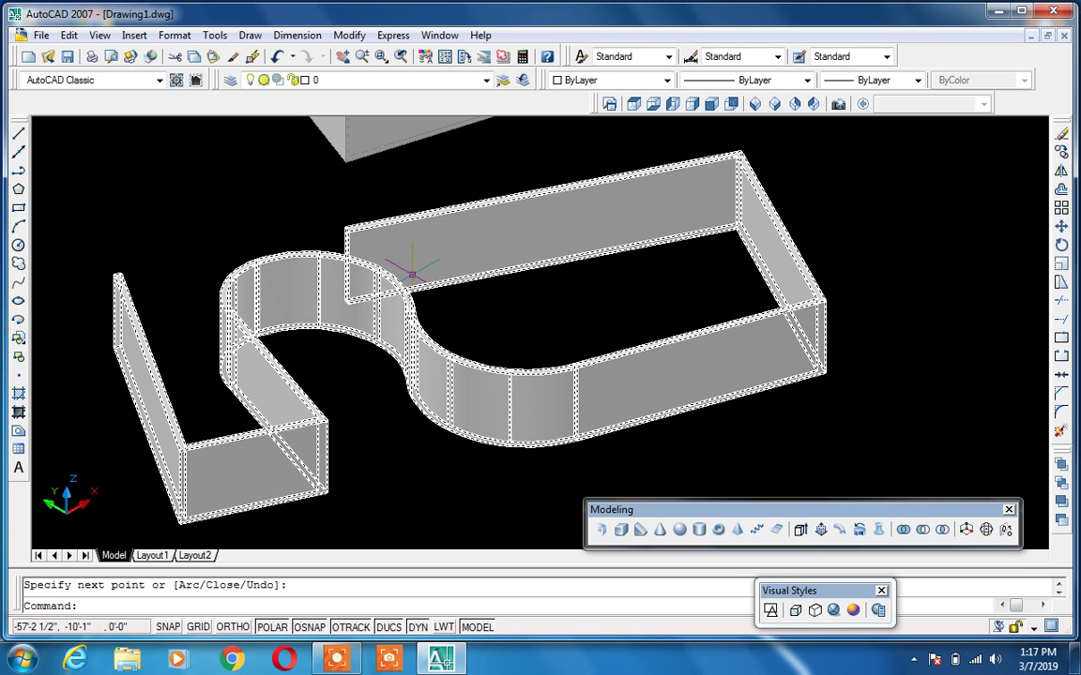
pyautogui.press('Return')
pyautogui.click(495, 212)
pyautogui.press('Delete')
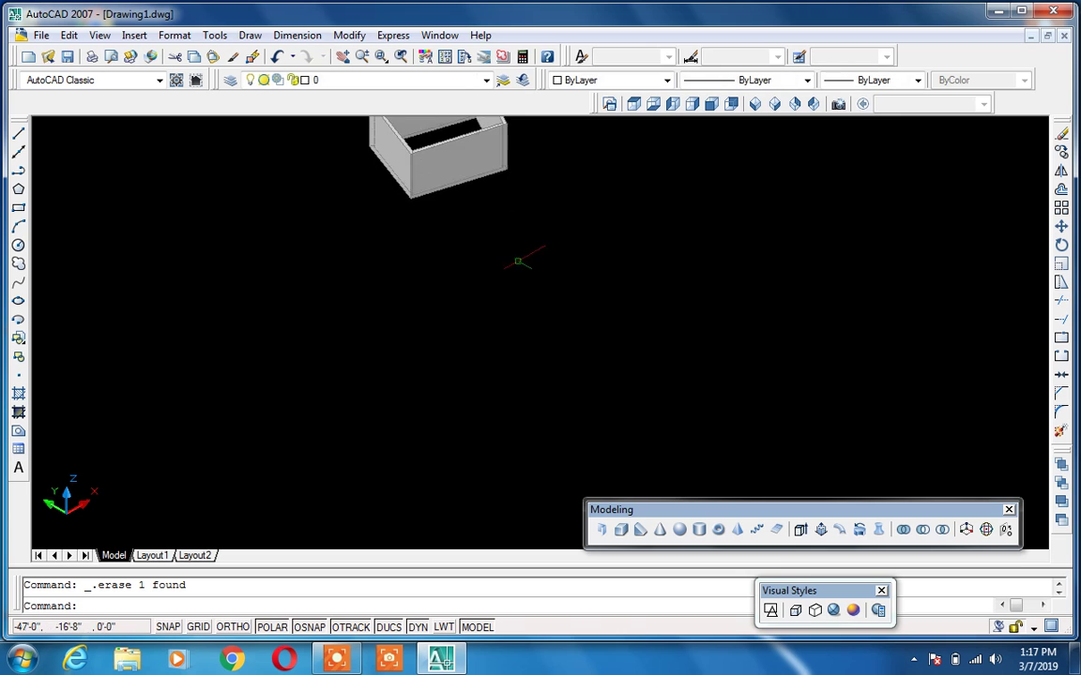
pyautogui.scroll(-3, 526, 253)
pyautogui.moveTo(536, 272); pyautogui.dragTo(553, 242, button='middle')
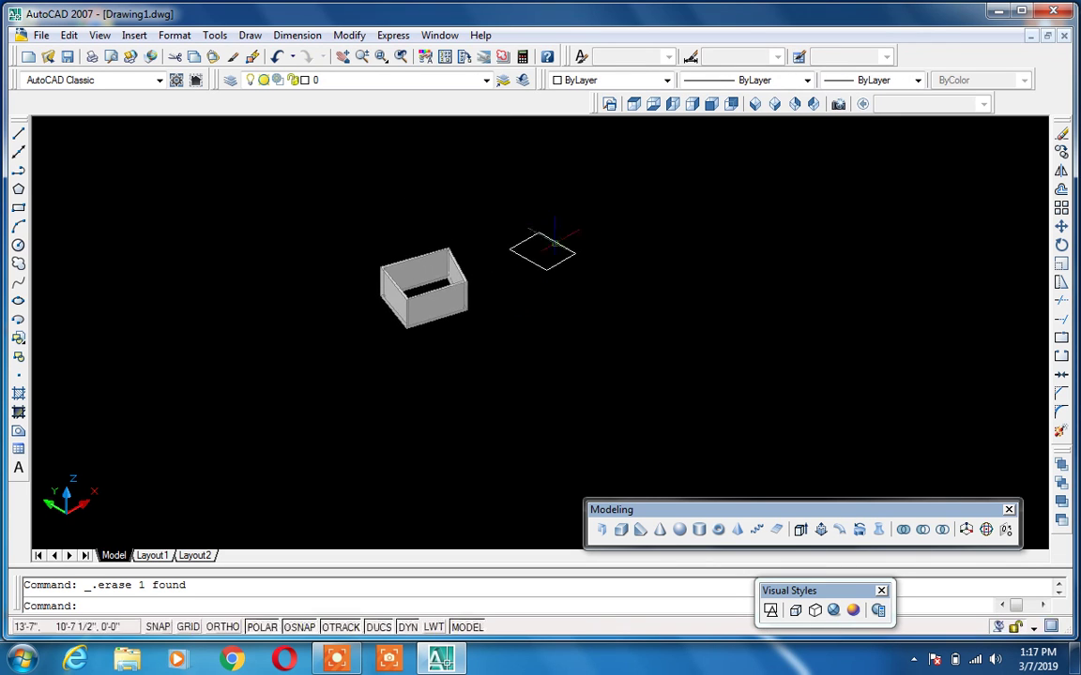
pyautogui.scroll(4, 553, 234)
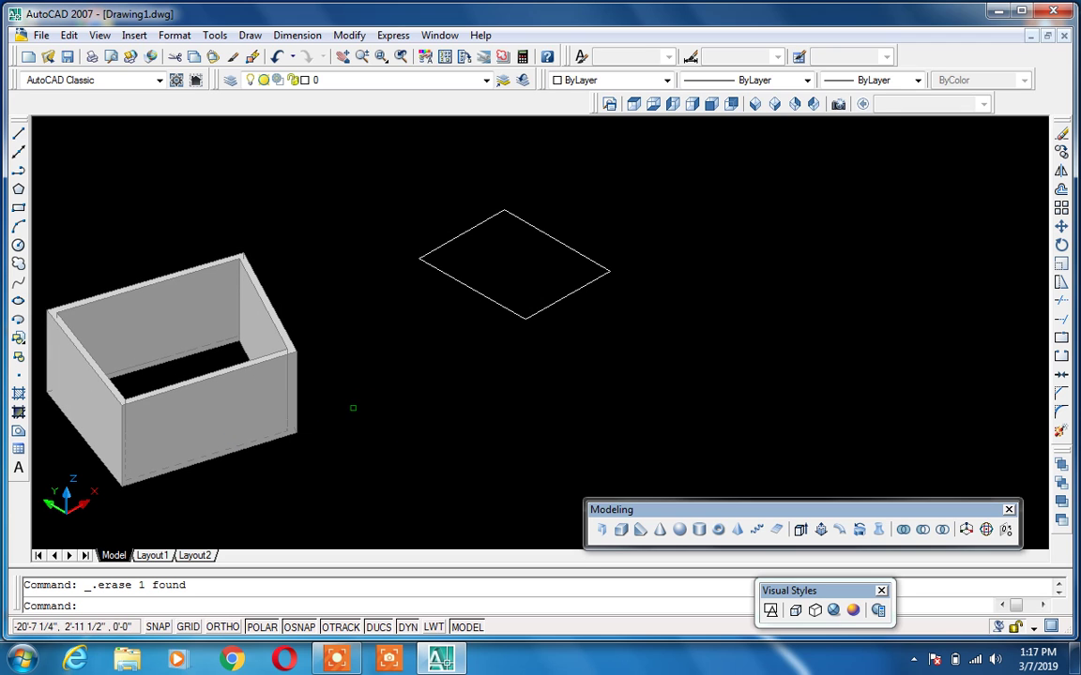
# Convert the rectangle into a box of polysolid walls using the Object option.
pyautogui.click(601, 530)
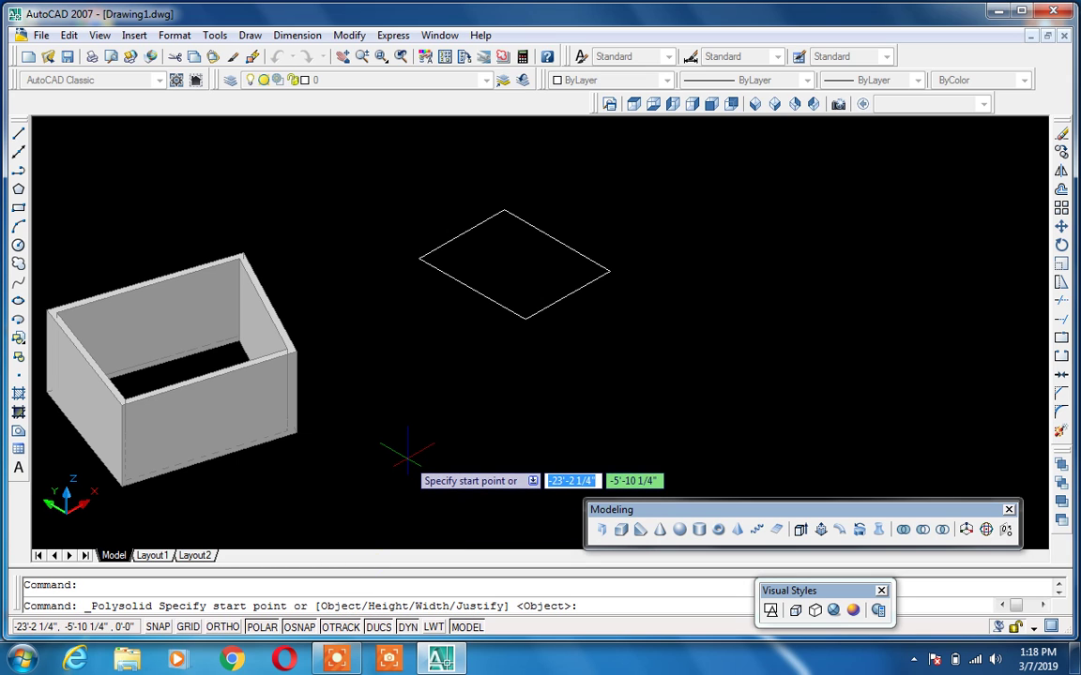
pyautogui.write('o')
pyautogui.press('Return')
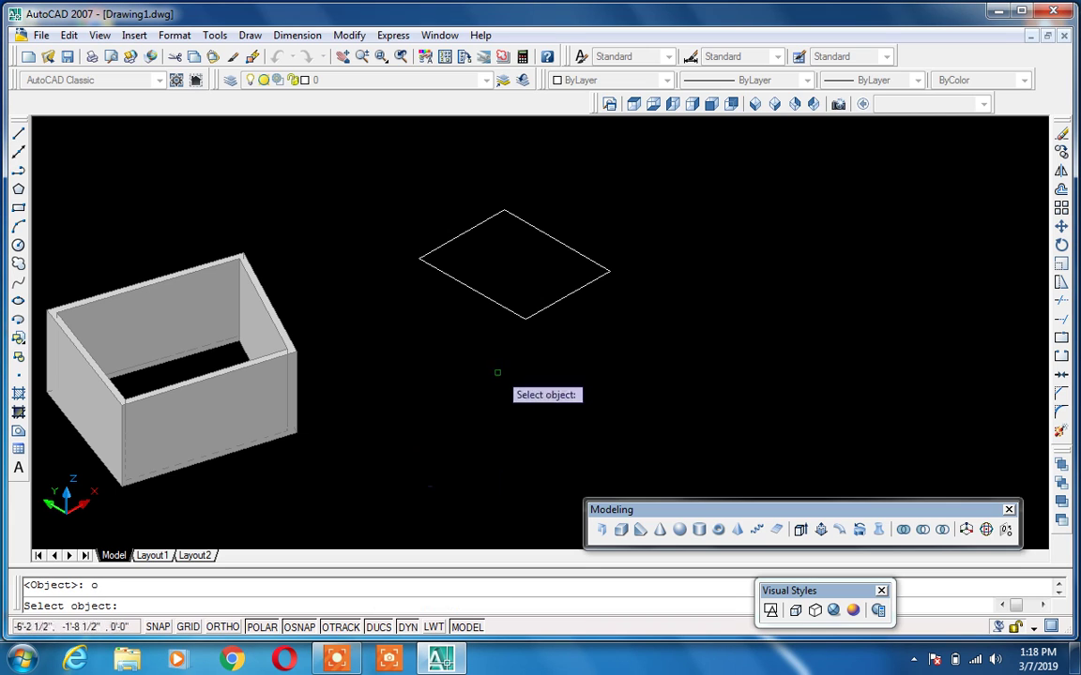
pyautogui.click(512, 312)
pyautogui.moveTo(537, 281)
pyautogui.mouseDown(button='middle')
pyautogui.moveTo(509, 362)
pyautogui.moveTo(220, 322)
pyautogui.mouseUp(button='middle')
pyautogui.scroll(5, 507, 322)
pyautogui.scroll(-5, 507, 322)
# Draw a seven-segment zigzag outline with the LINE command.
pyautogui.write('l')
pyautogui.press('Return')
pyautogui.click(434, 389)
pyautogui.click(434, 254)
pyautogui.click(704, 259)
pyautogui.click(679, 367)
pyautogui.click(771, 381)
pyautogui.click(871, 367)
pyautogui.click(887, 190)
pyautogui.click(951, 214)
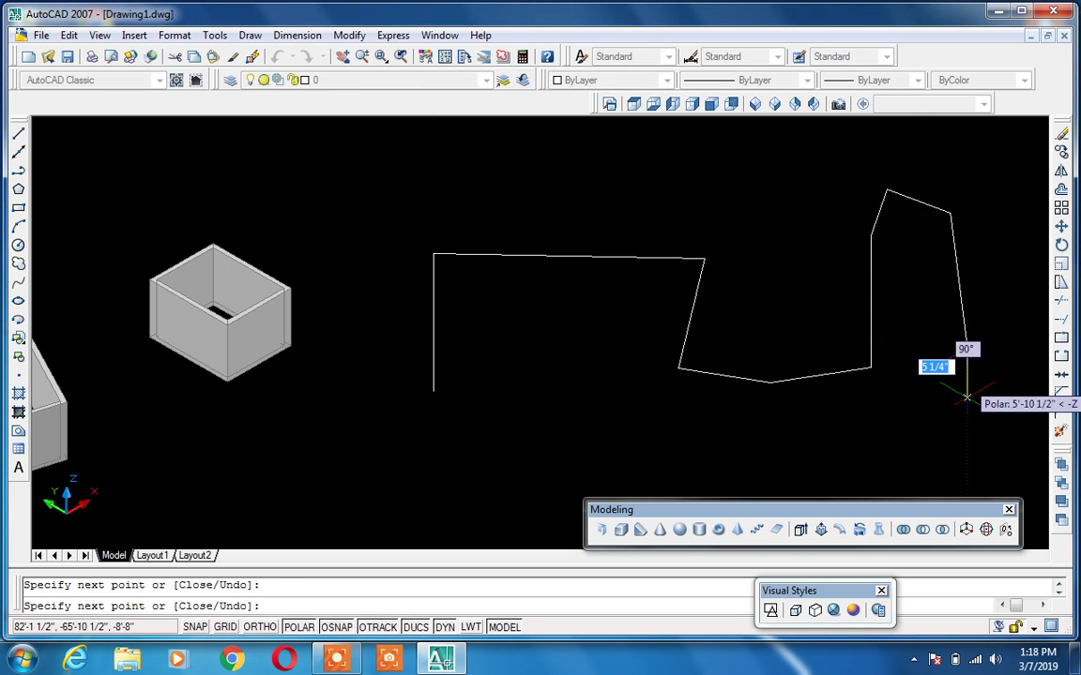
pyautogui.press('Escape')
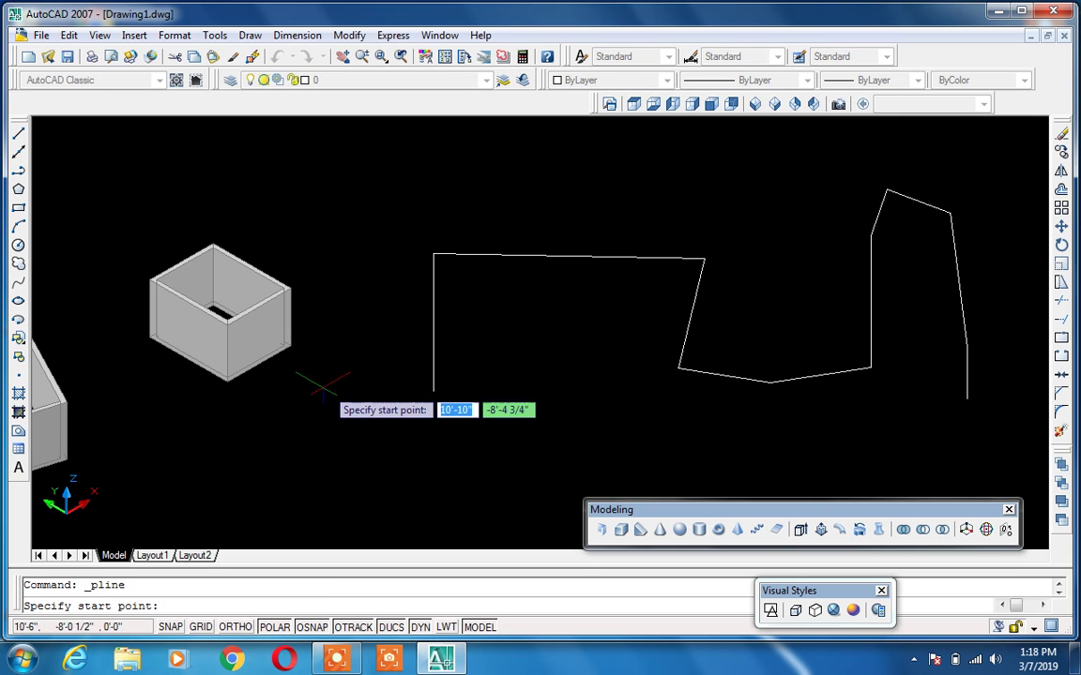
# Draw a four-vertex zigzag polyline below the first outline.
pyautogui.moveTo(330, 441); pyautogui.dragTo(299, 318, button='middle')
pyautogui.scroll(-2, 309, 348)
pyautogui.click(324, 383)
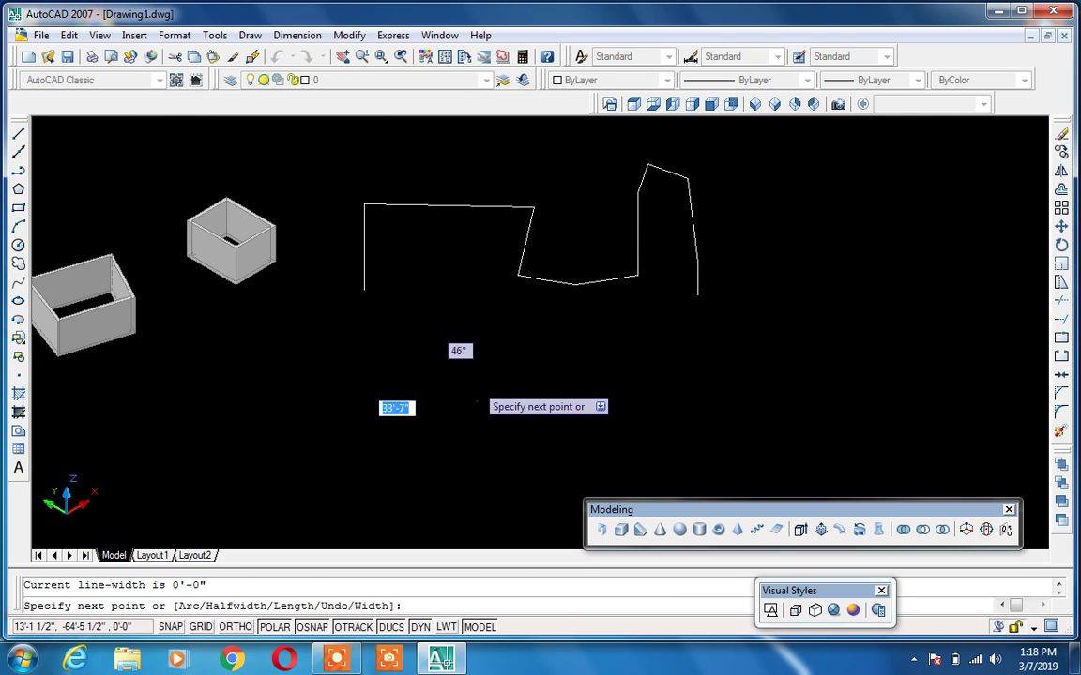
pyautogui.click(478, 385)
pyautogui.click(692, 386)
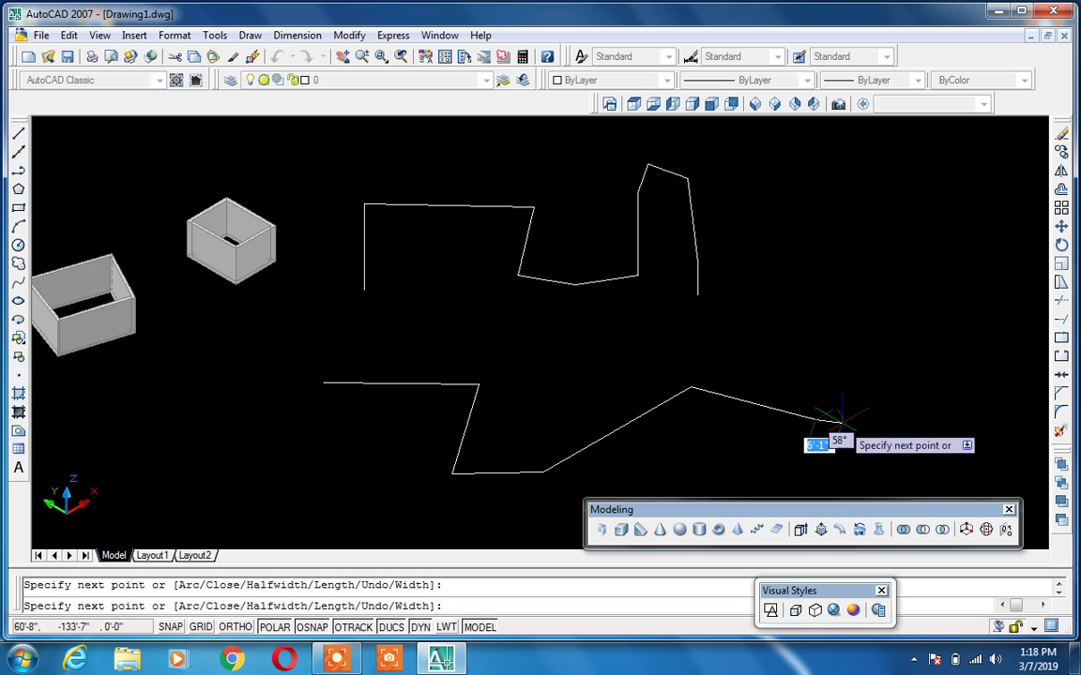
pyautogui.click(816, 419)
pyautogui.press('Return')
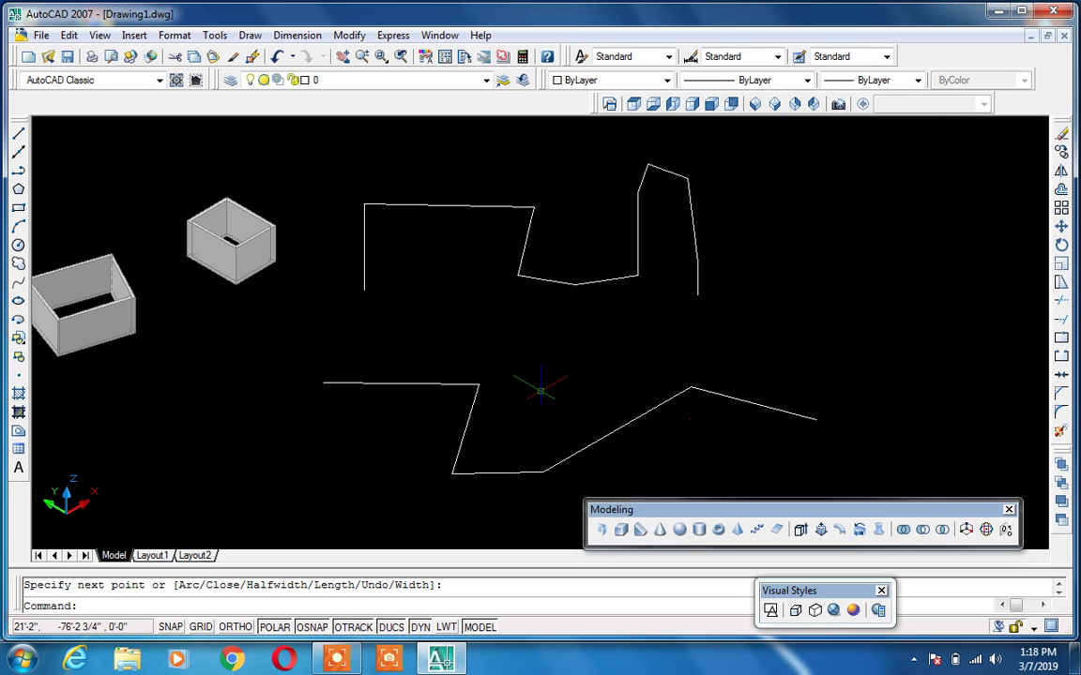
pyautogui.click(602, 531)
# Convert the lower zigzag polyline into a polysolid wall via the Object option.
pyautogui.write('o')
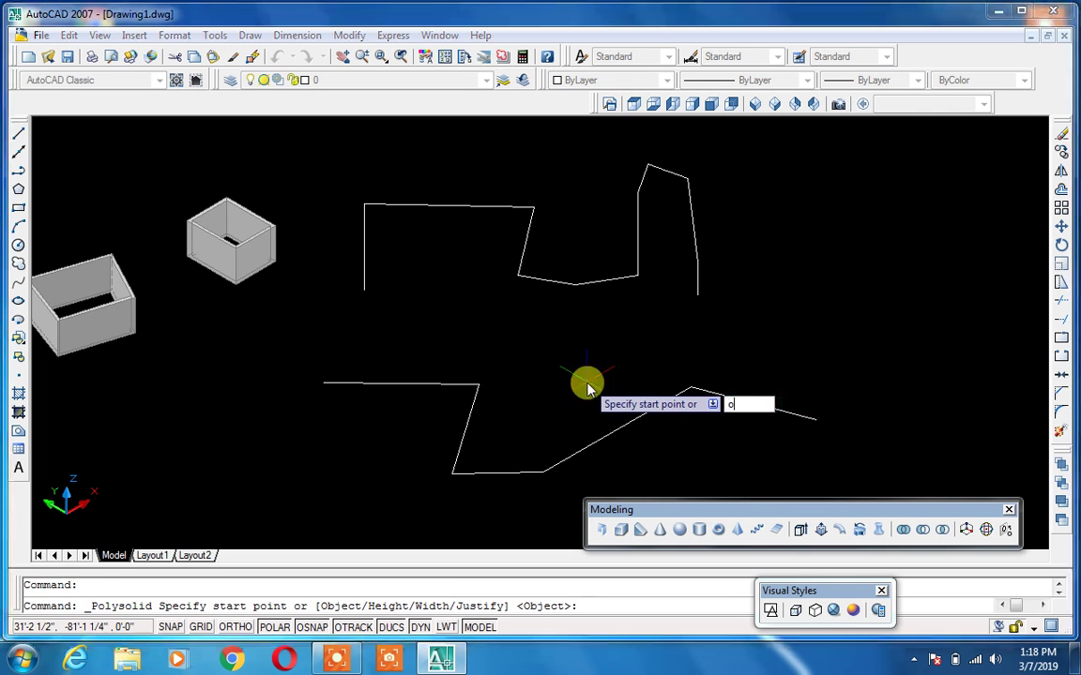
pyautogui.press('Return')
pyautogui.click(612, 429)
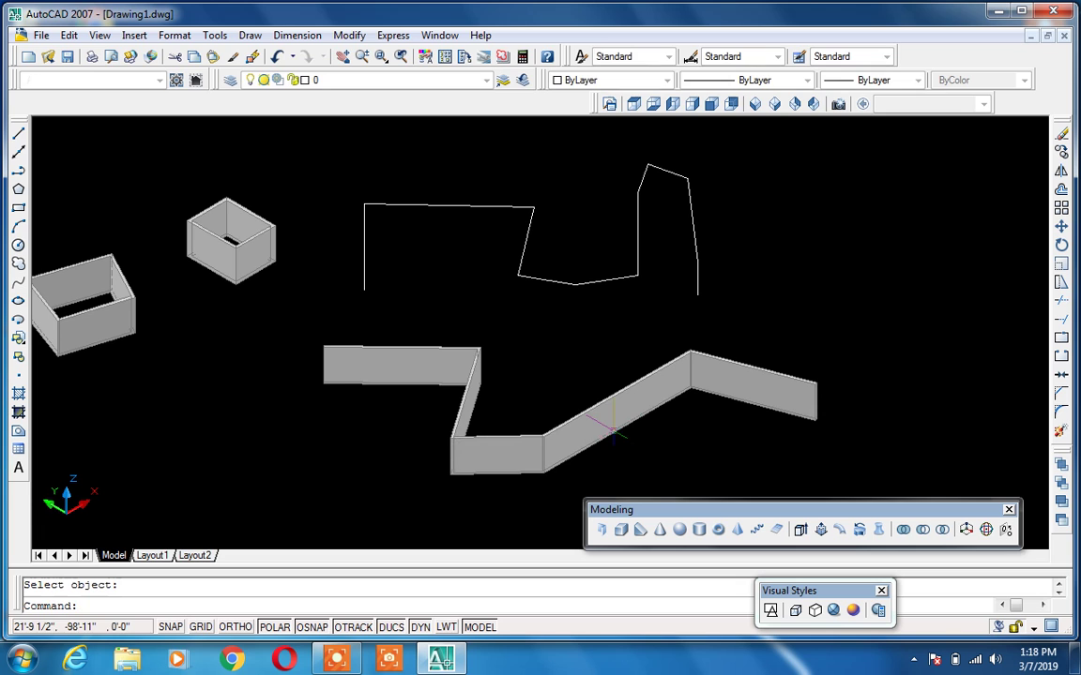
pyautogui.scroll(2, 560, 416)
pyautogui.scroll(2, 560, 416)
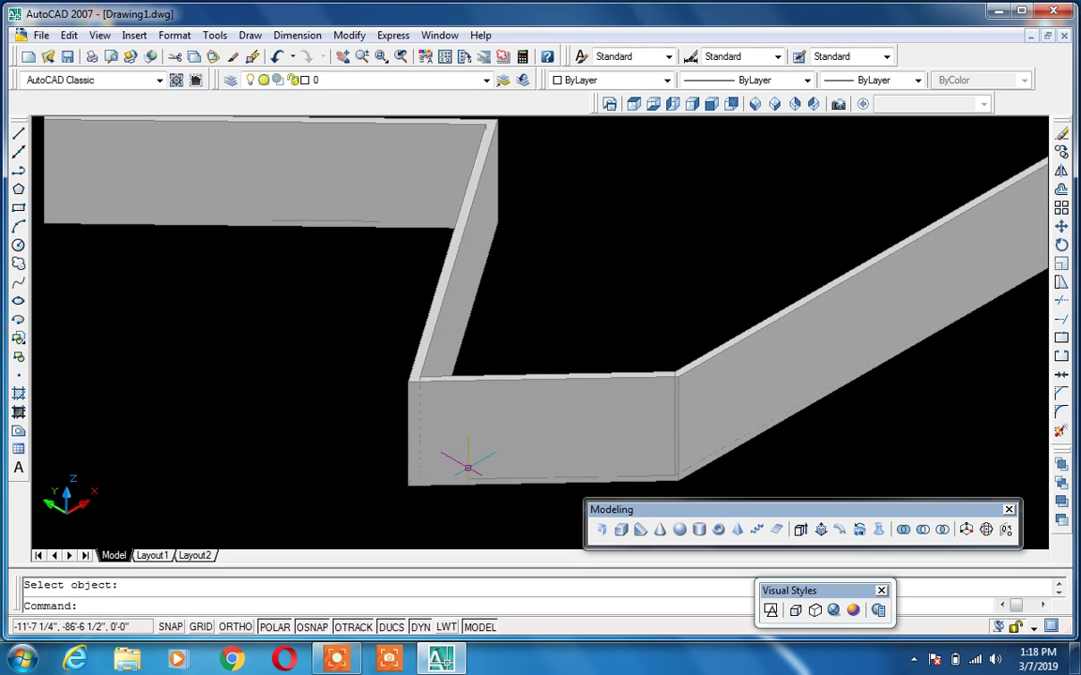
pyautogui.scroll(-3, 526, 394)
pyautogui.scroll(-2, 521, 375)
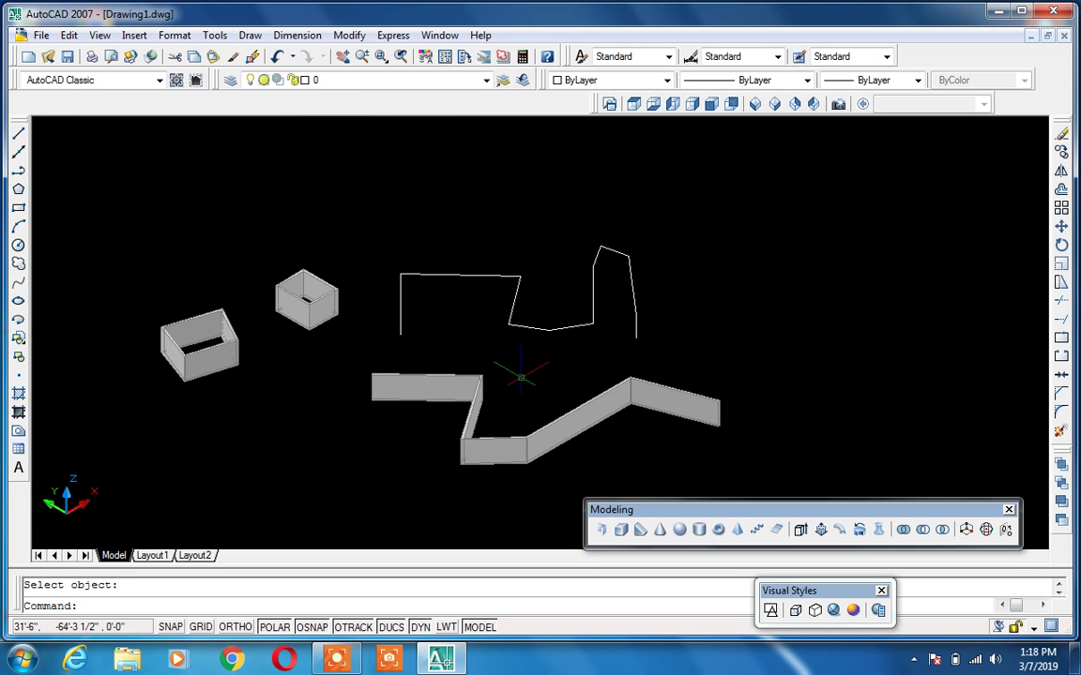
# Convert one line of the upper outline into a short polysolid wall.
pyautogui.click(603, 531)
pyautogui.write('o')
pyautogui.press('Return')
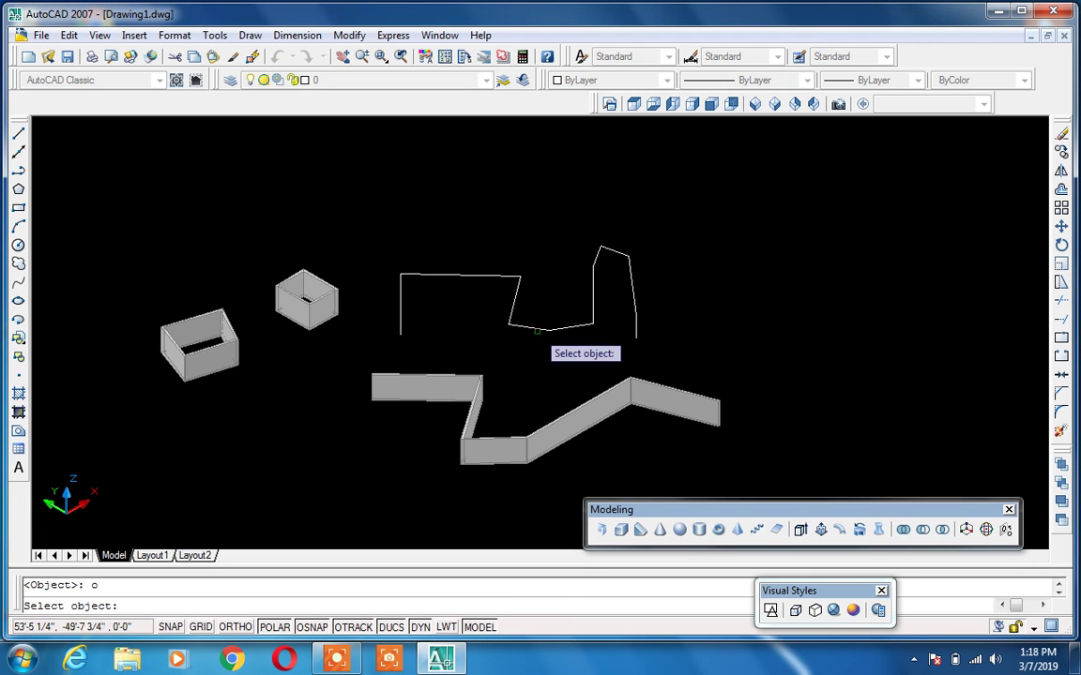
pyautogui.click(542, 329)
pyautogui.scroll(3, 557, 327)
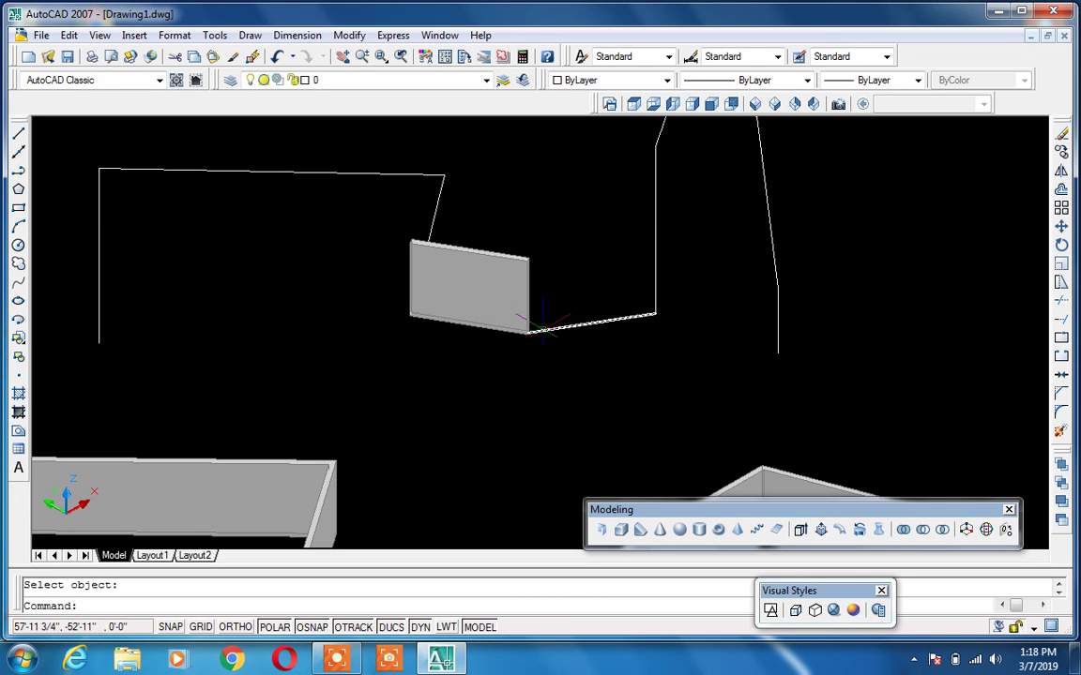
pyautogui.scroll(-2, 543, 328)
pyautogui.scroll(-2, 554, 326)
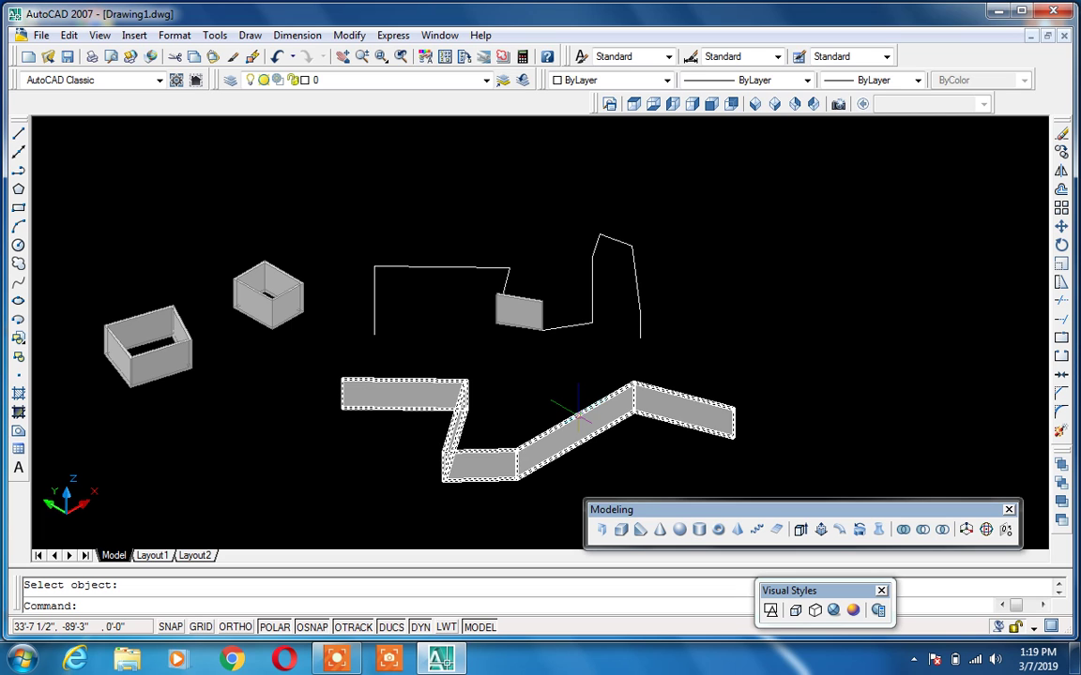
pyautogui.press('Escape')
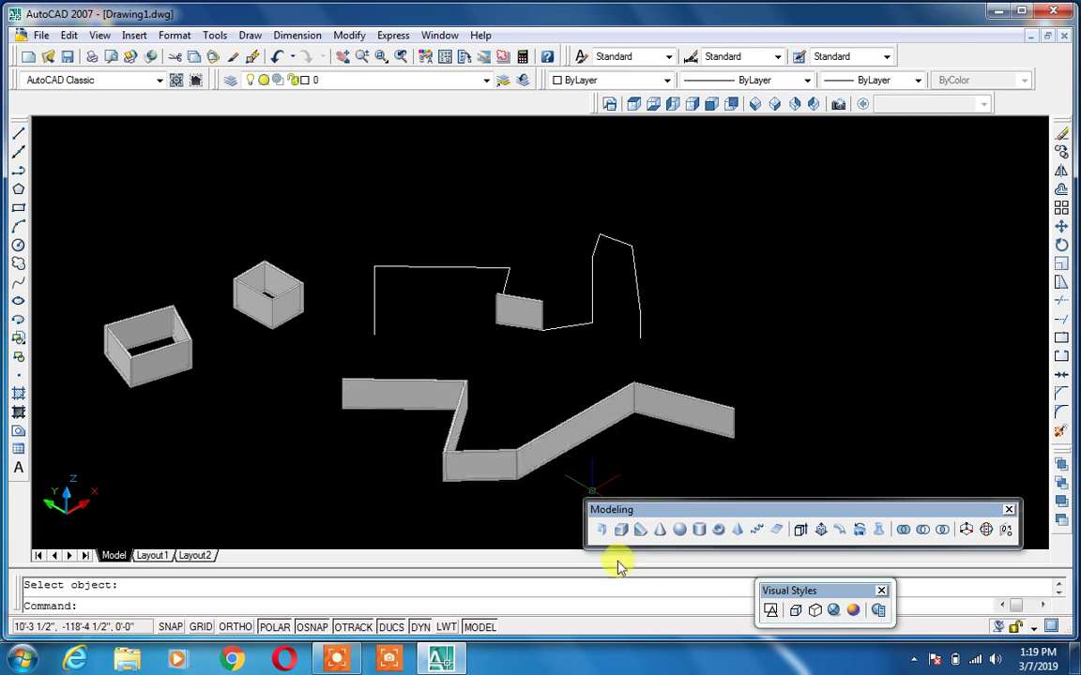
pyautogui.click(360, 657)
# Zoom to the whole model, select all 13 objects, and delete them.
pyautogui.click(525, 632)
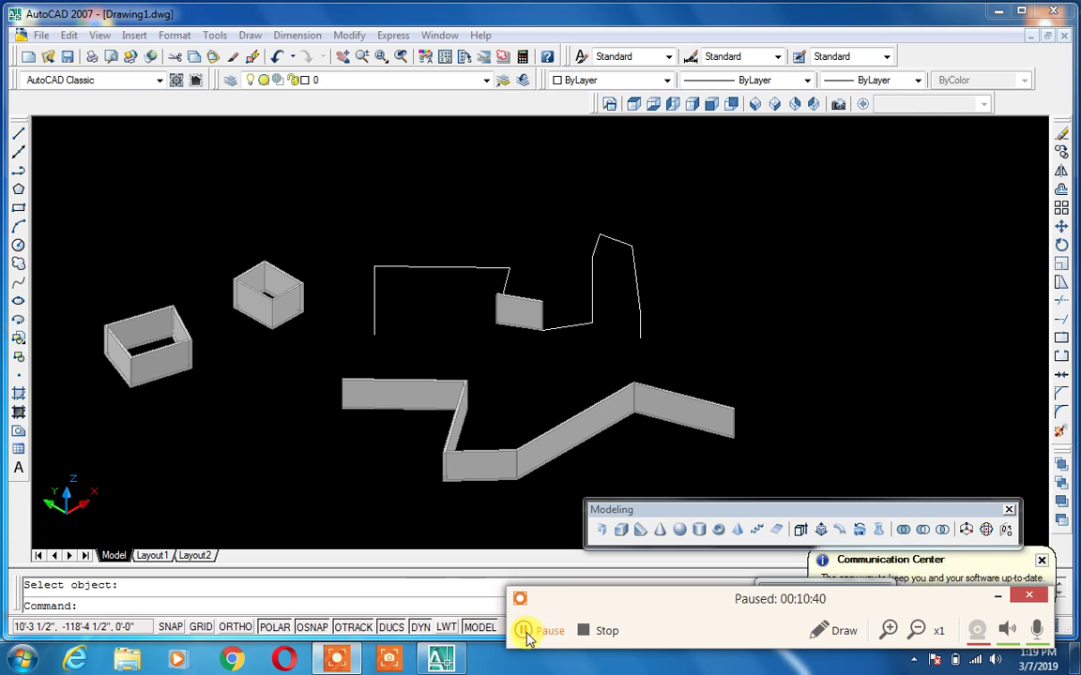
pyautogui.click(994, 597)
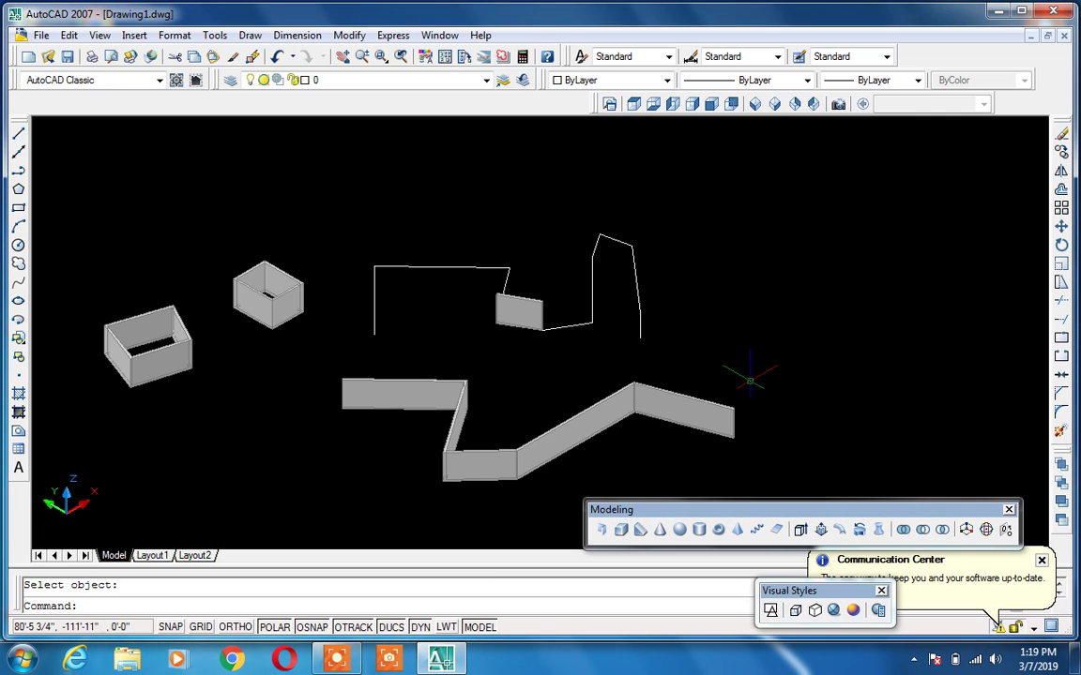
pyautogui.click(612, 531)
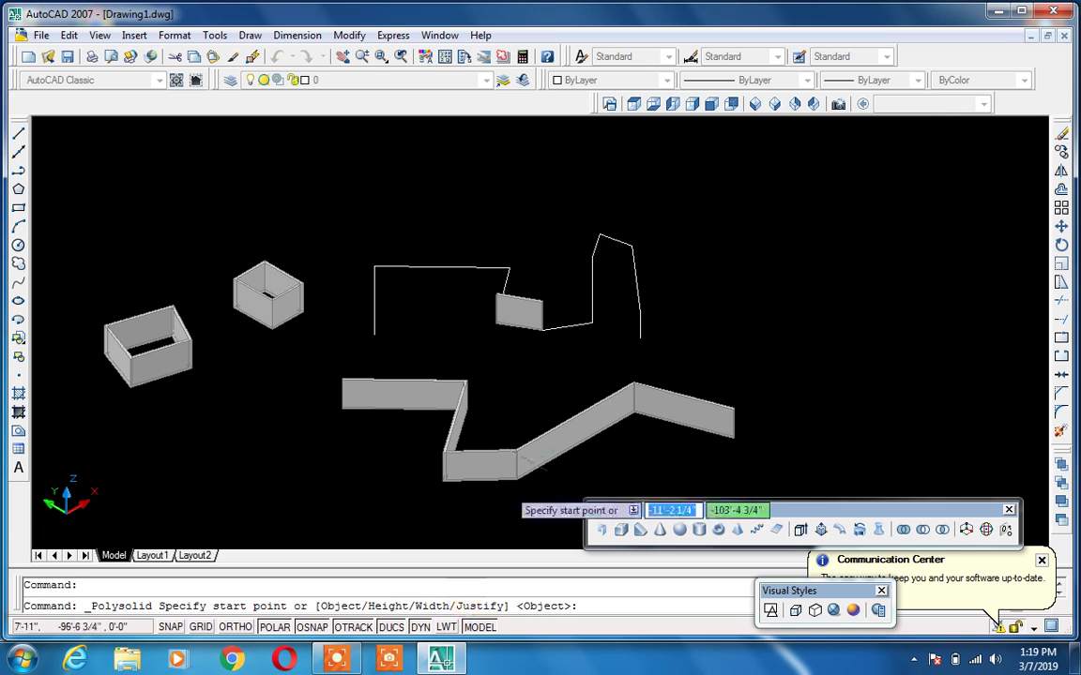
pyautogui.moveTo(537, 319)
pyautogui.mouseDown(button='middle')
pyautogui.moveTo(462, 319)
pyautogui.moveTo(417, 366)
pyautogui.mouseUp(button='middle')
pyautogui.moveTo(537, 218); pyautogui.dragTo(587, 333, button='middle')
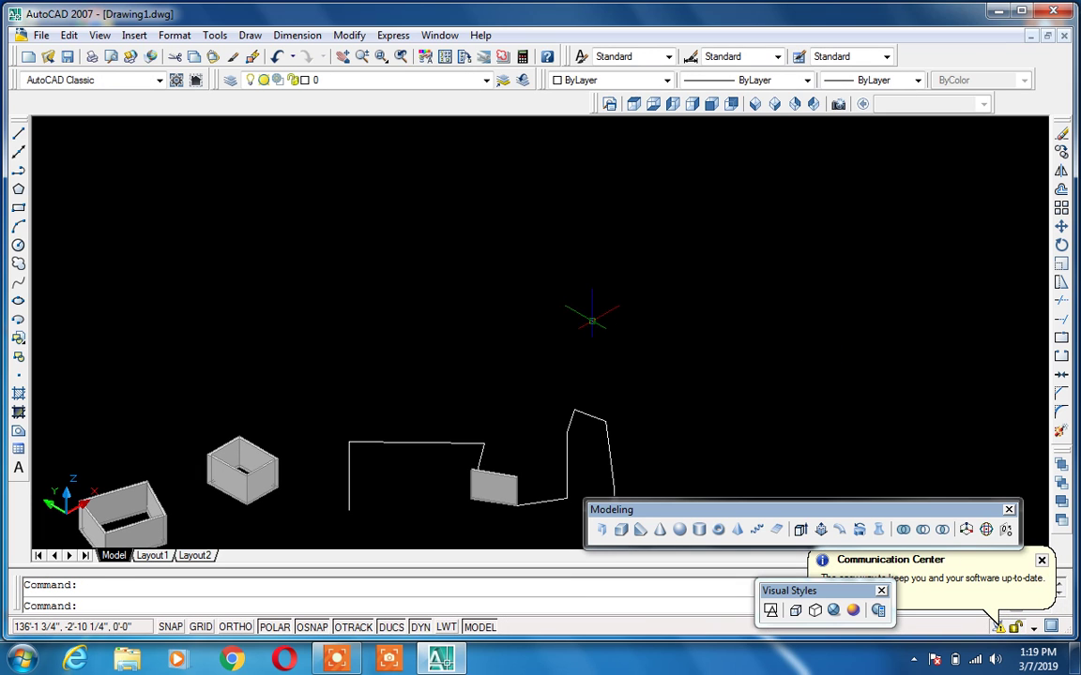
pyautogui.middleClick(597, 315)
pyautogui.middleClick(598, 315)
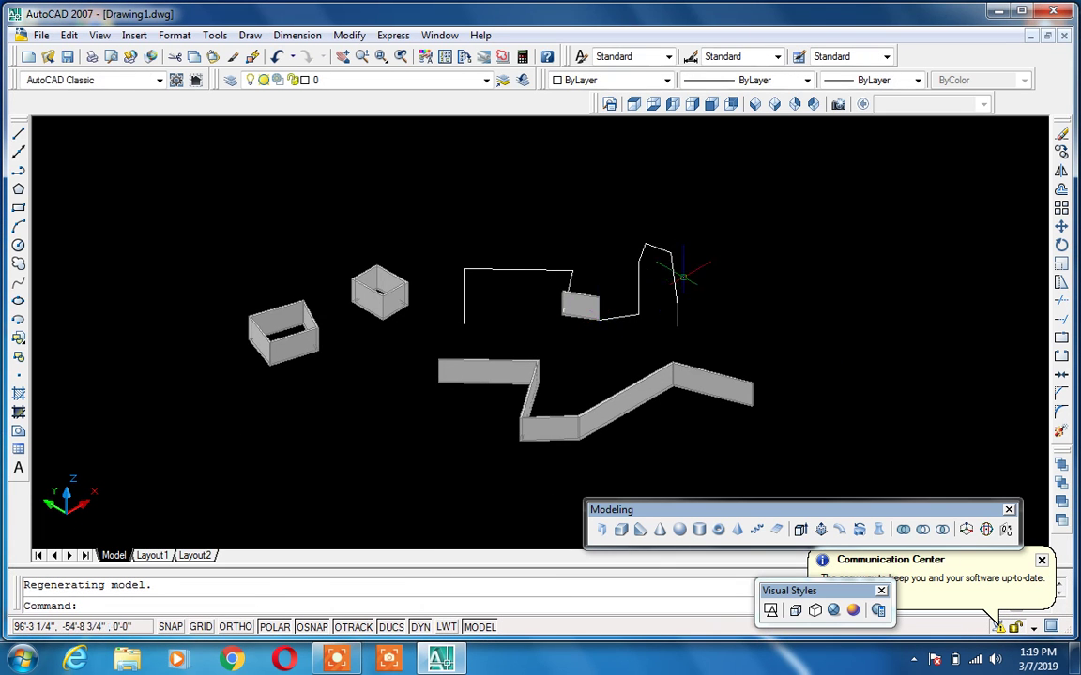
pyautogui.hotkey('ctrl', 'a')
pyautogui.press('Delete')
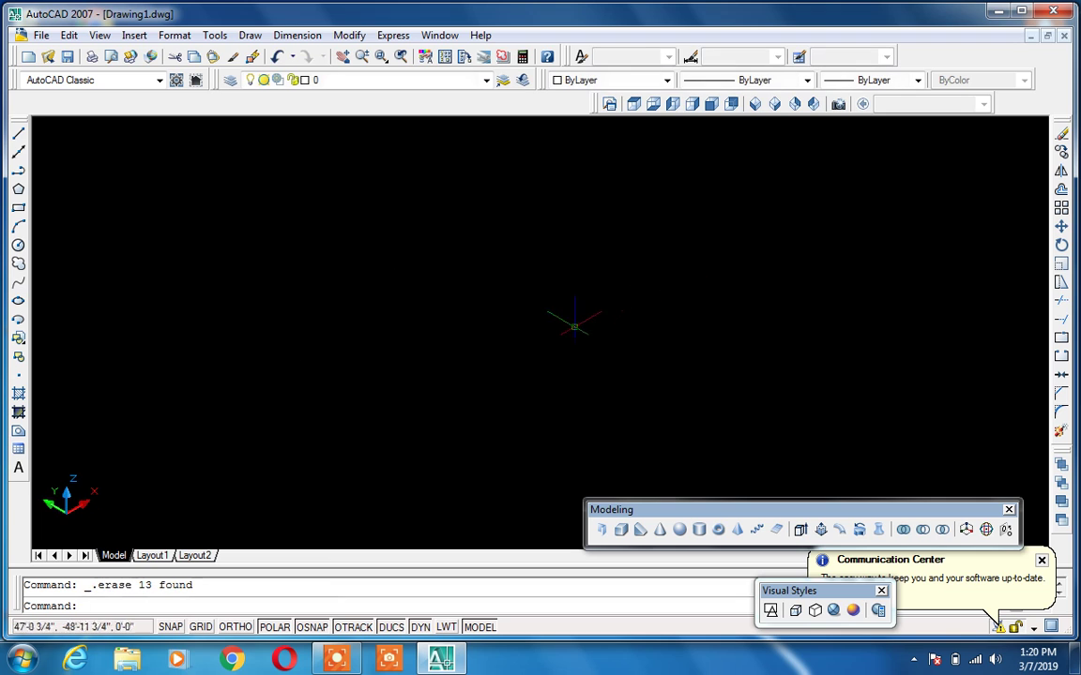
# Draw a new polysolid wall in the empty drawing.
pyautogui.click(603, 532)
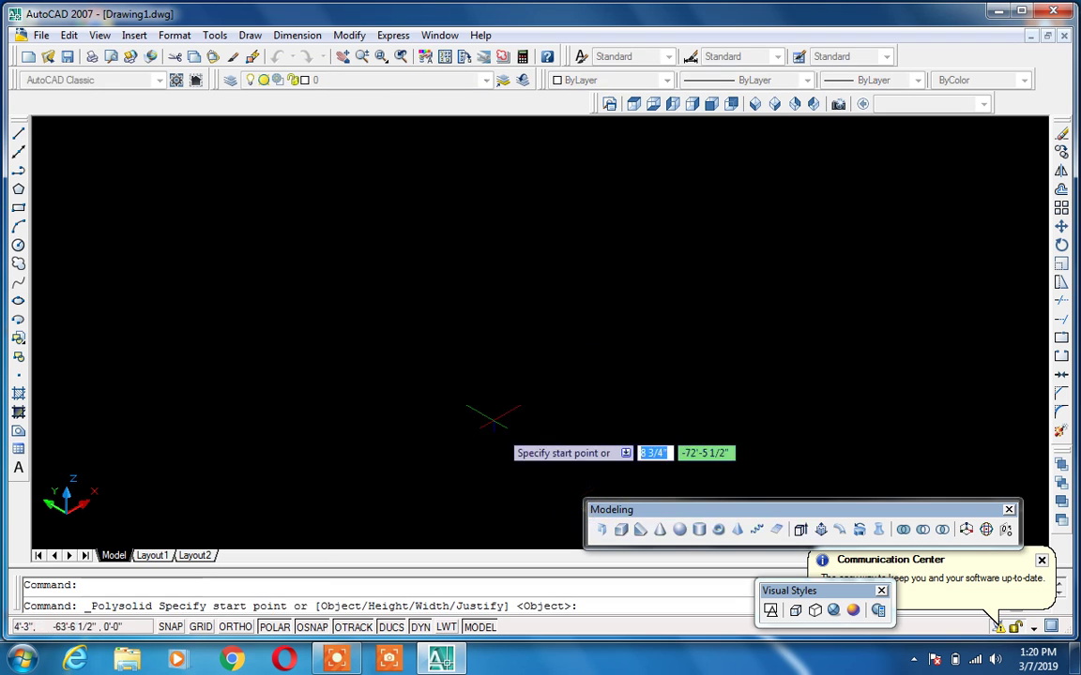
pyautogui.click(389, 291)
pyautogui.click(654, 286)
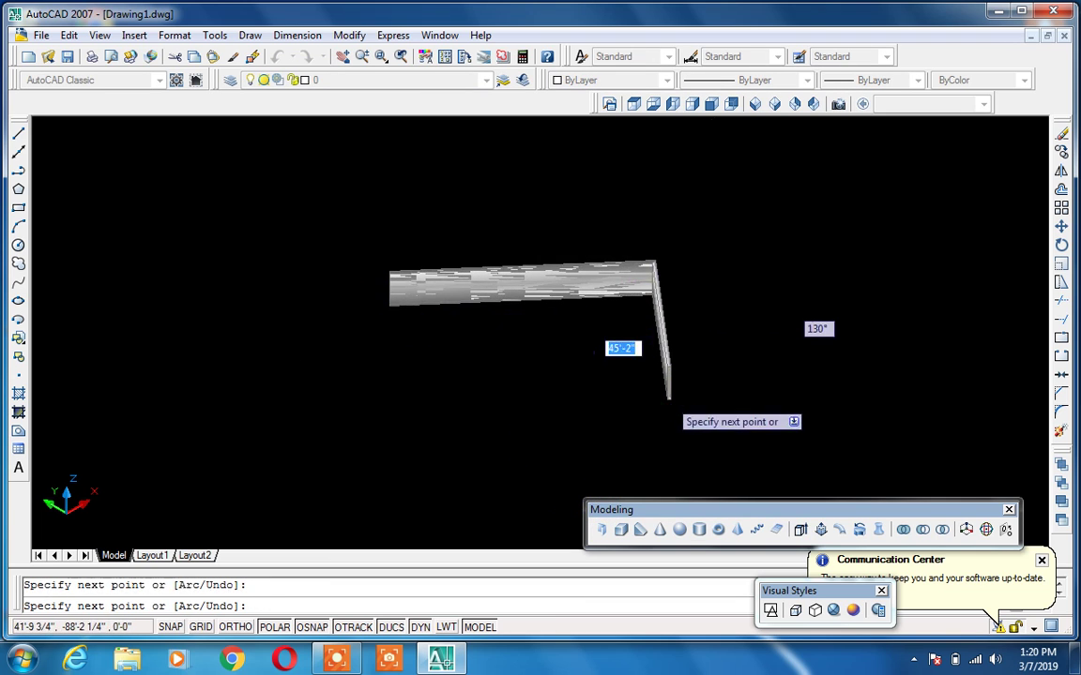
pyautogui.click(668, 397)
pyautogui.press('Return')
pyautogui.scroll(2, 668, 394)
pyautogui.scroll(3, 680, 385)
# Add a second wall segment starting at the existing corner.
pyautogui.press('Return')
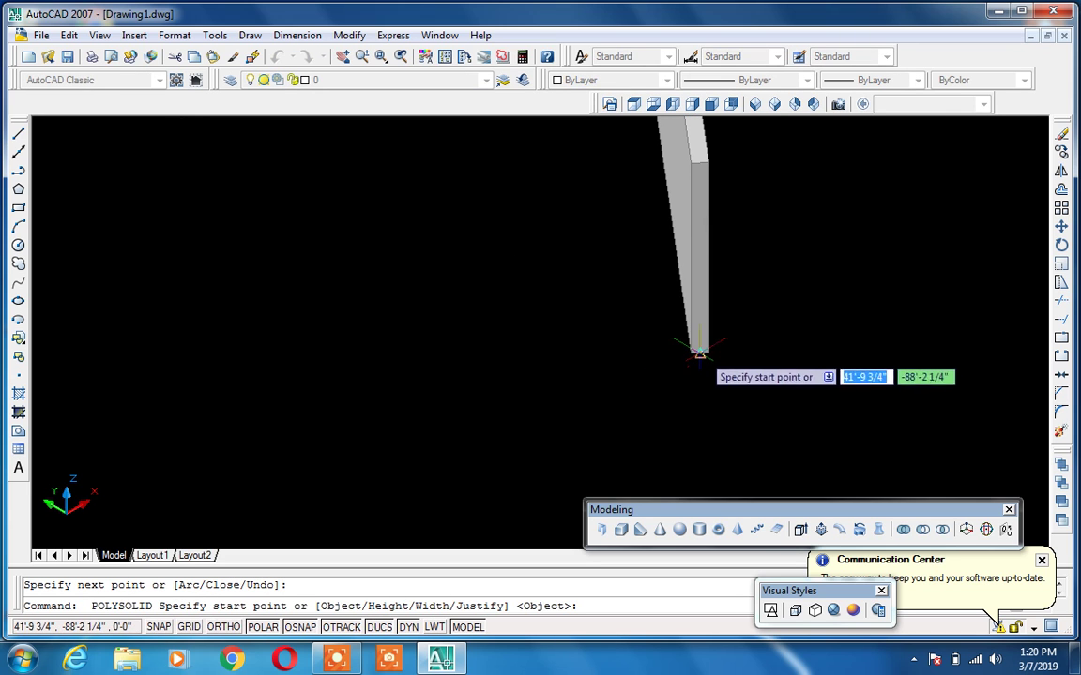
pyautogui.click(706, 355)
pyautogui.click(305, 371)
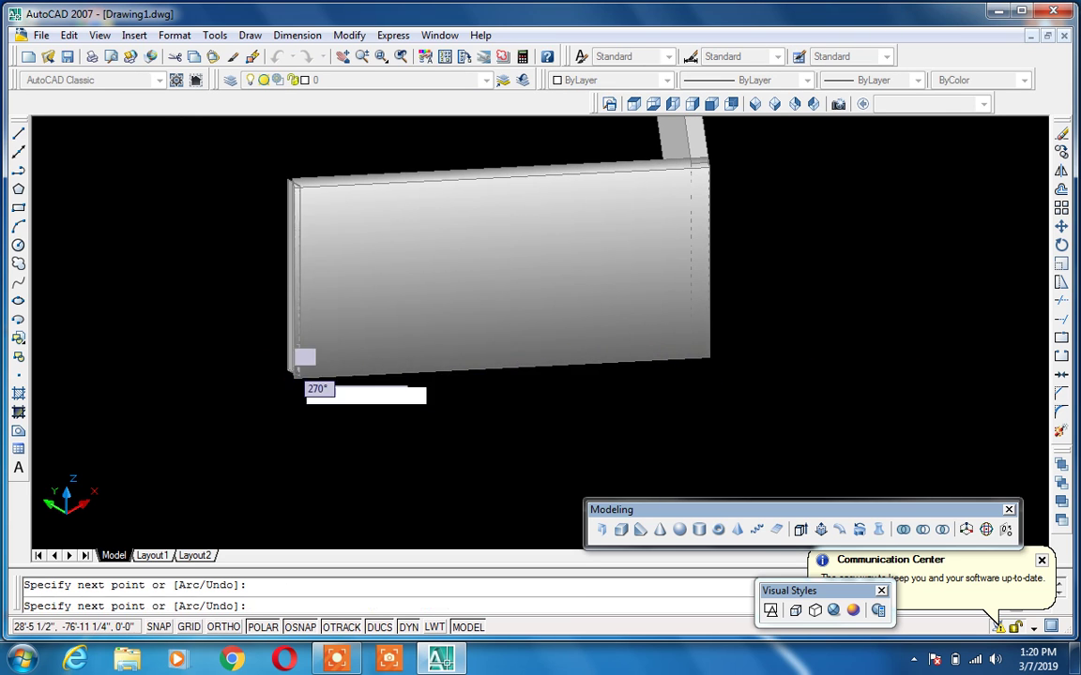
pyautogui.press('Return')
pyautogui.press('Return')
pyautogui.scroll(3, 507, 386)
pyautogui.scroll(1, 563, 309)
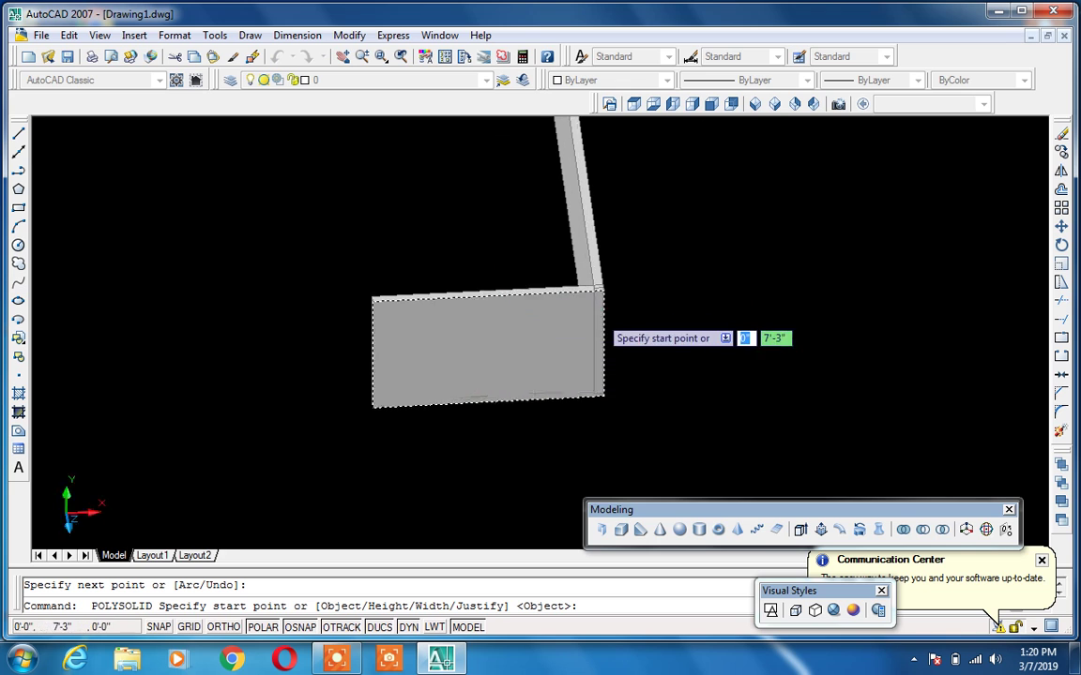
pyautogui.scroll(2, 582, 290)
pyautogui.scroll(-2, 605, 281)
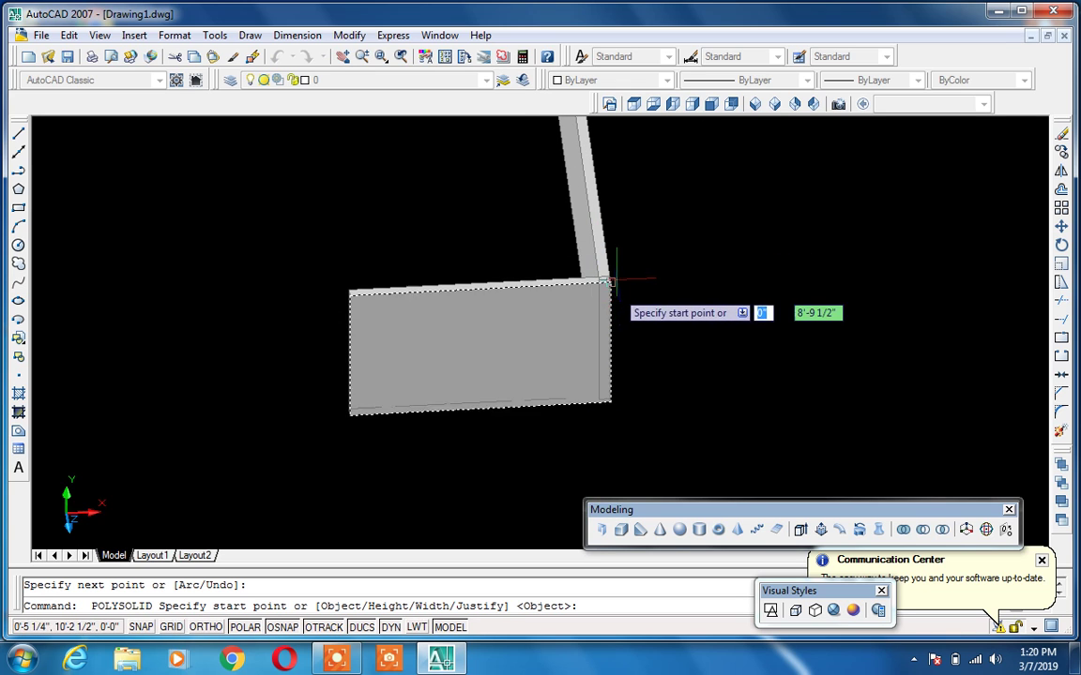
# Orbit to view the wall corner from another angle, then start a new polysolid.
pyautogui.keyDown('shift'); pyautogui.moveTo(606, 281); pyautogui.dragTo(605, 305, button='middle'); pyautogui.keyUp('shift')
pyautogui.press('Escape')
pyautogui.moveTo(526, 308)
pyautogui.keyDown('shift'); pyautogui.mouseDown(button='middle')
pyautogui.moveTo(699, 373)
pyautogui.moveTo(466, 224)
pyautogui.mouseUp(button='middle'); pyautogui.keyUp('shift')
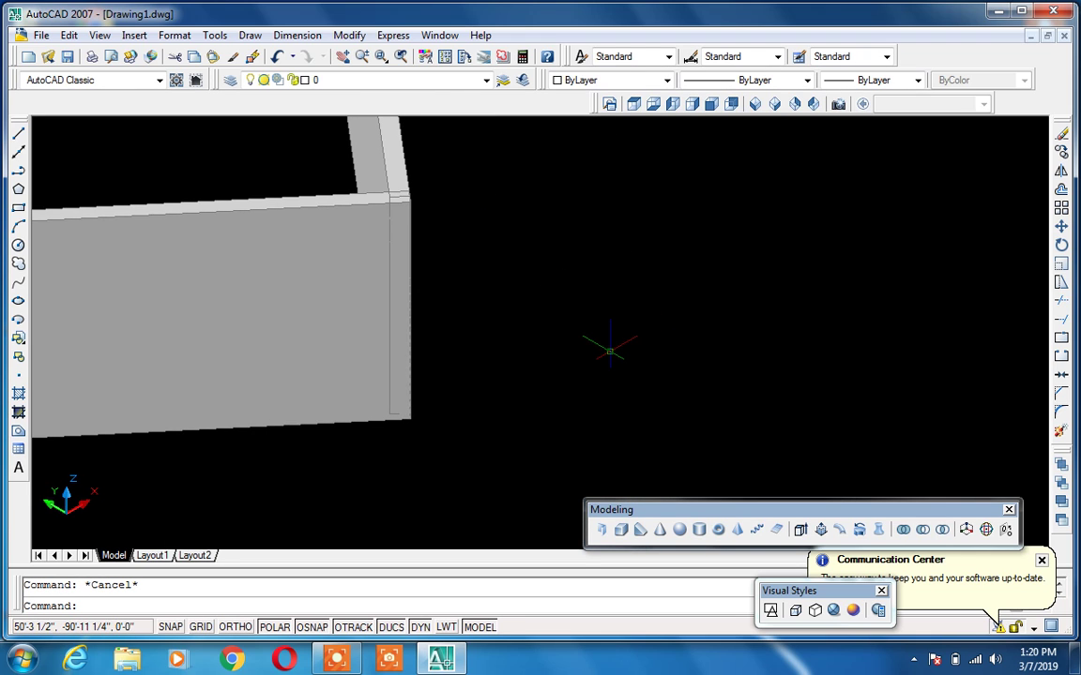
pyautogui.click(601, 530)
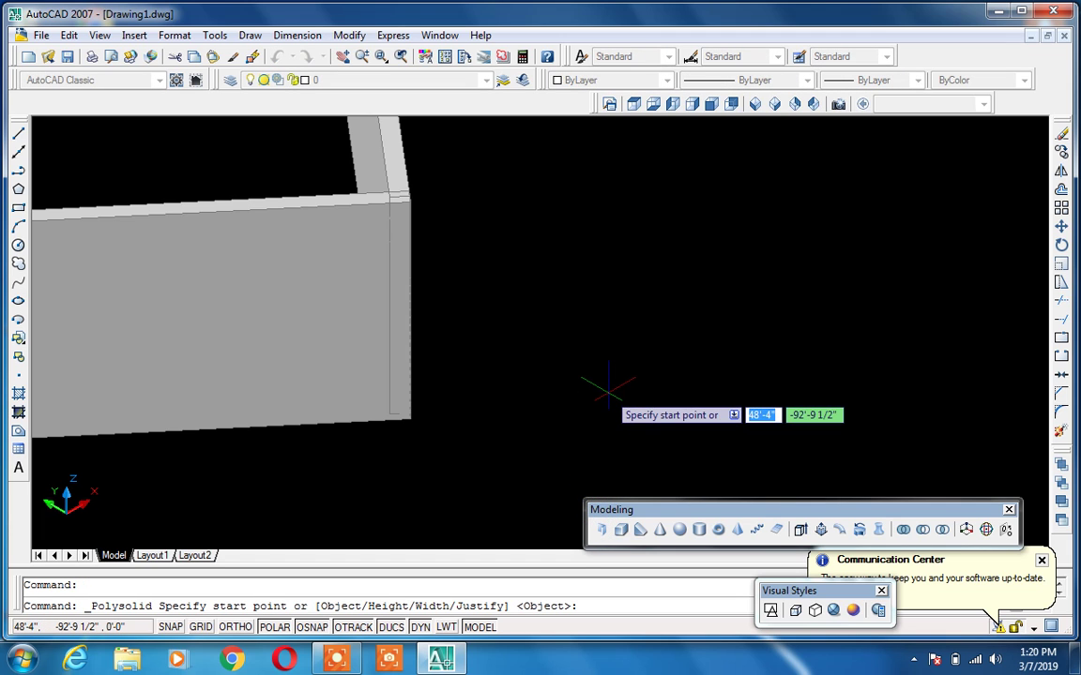
# Draw a left-justified polysolid wall with a horizontal segment turning down into a vertical segment.
pyautogui.write('j')
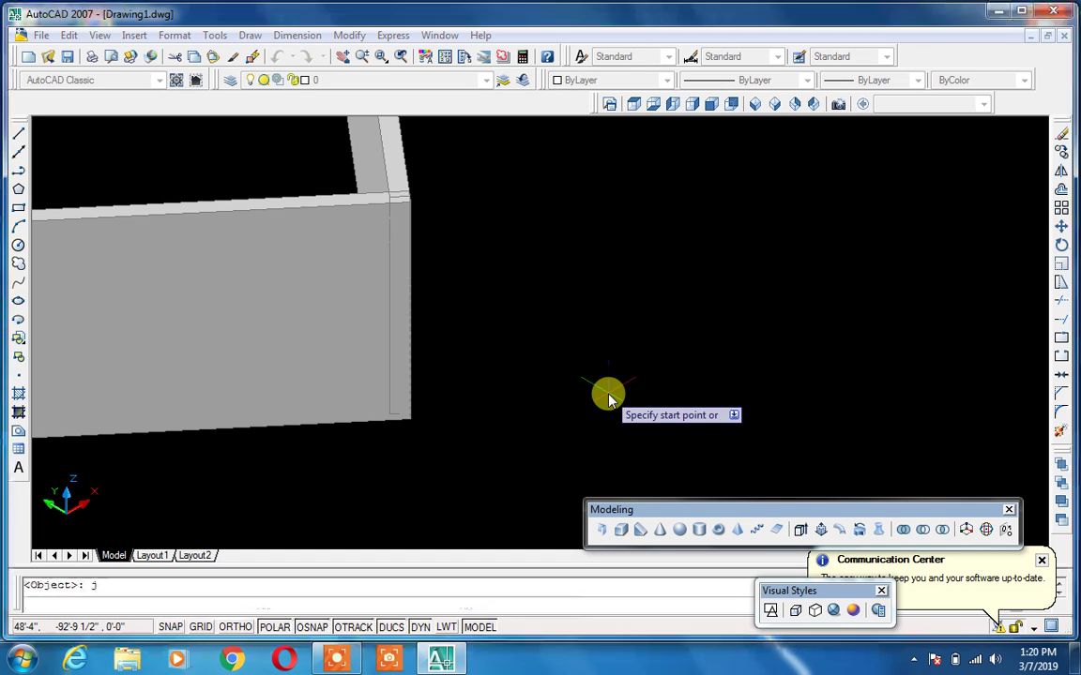
pyautogui.press('Return')
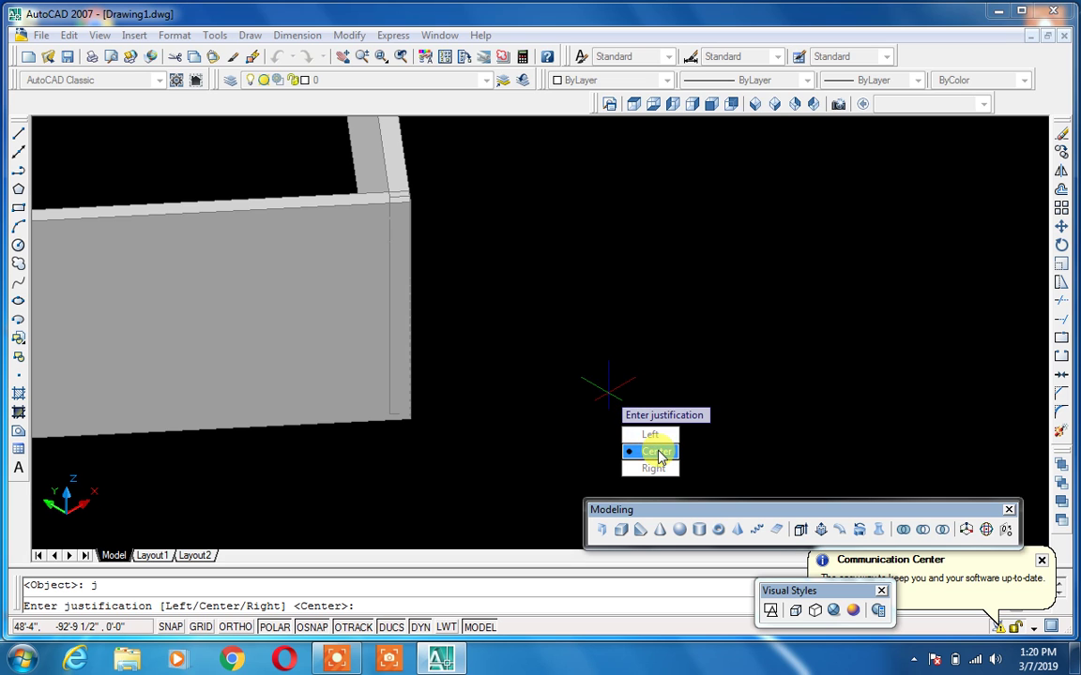
pyautogui.click(653, 435)
pyautogui.click(582, 246)
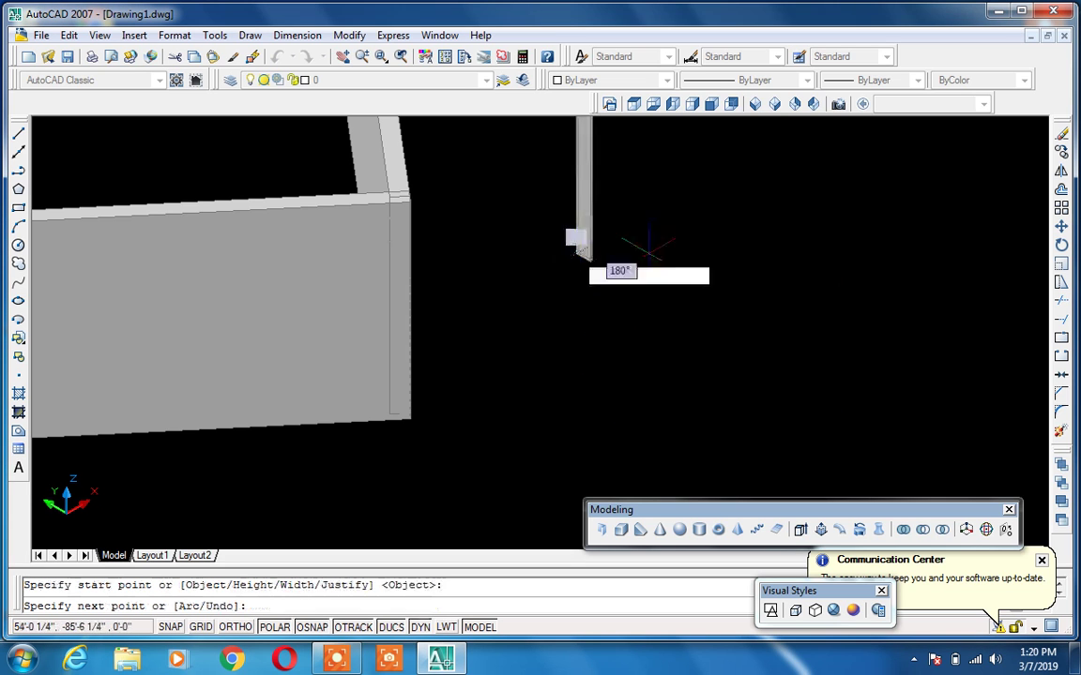
pyautogui.scroll(-2, 826, 274)
pyautogui.moveTo(813, 267); pyautogui.dragTo(600, 261, button='middle')
pyautogui.click(716, 252)
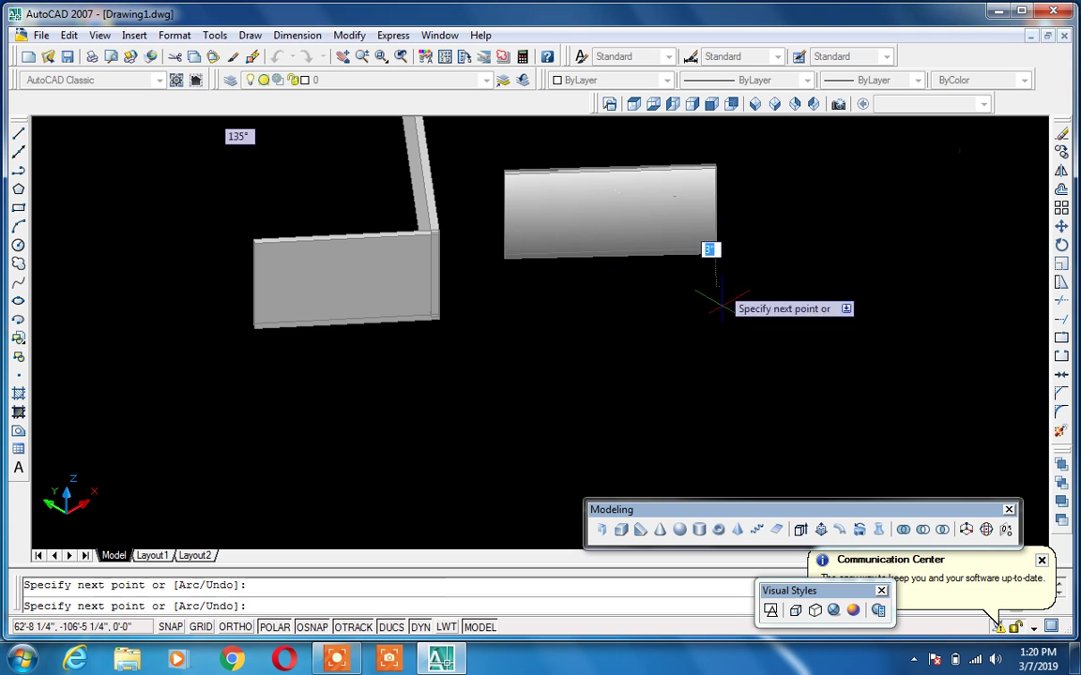
pyautogui.click(723, 385)
pyautogui.press('Return')
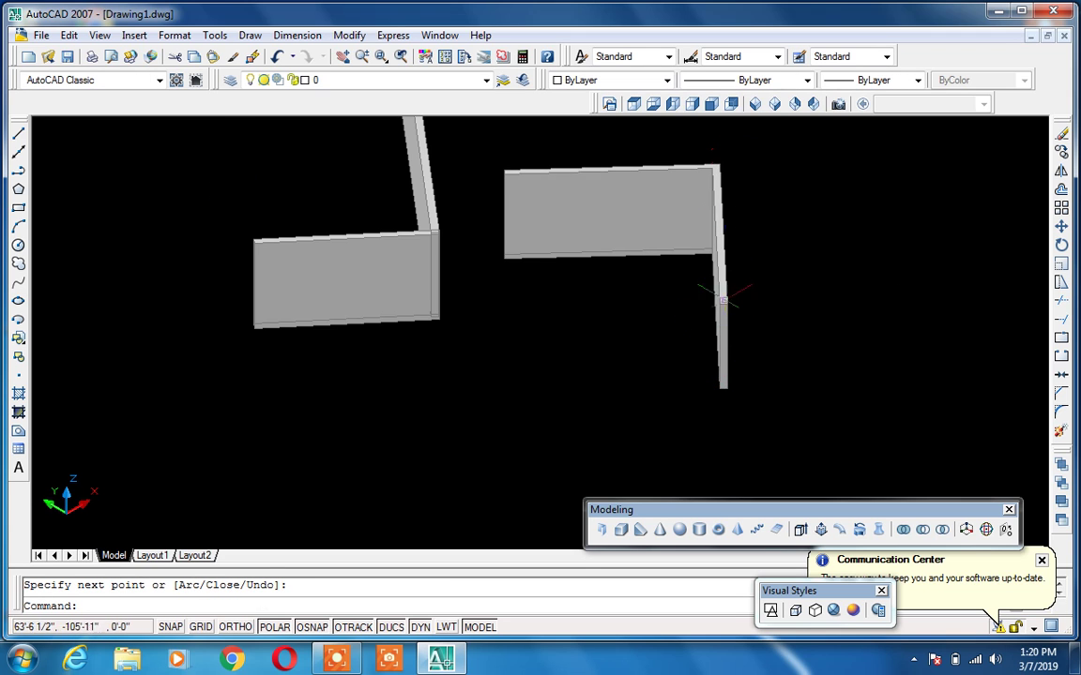
# Add a second polysolid wall running left from the vertical wall's bottom end.
pyautogui.click(608, 530)
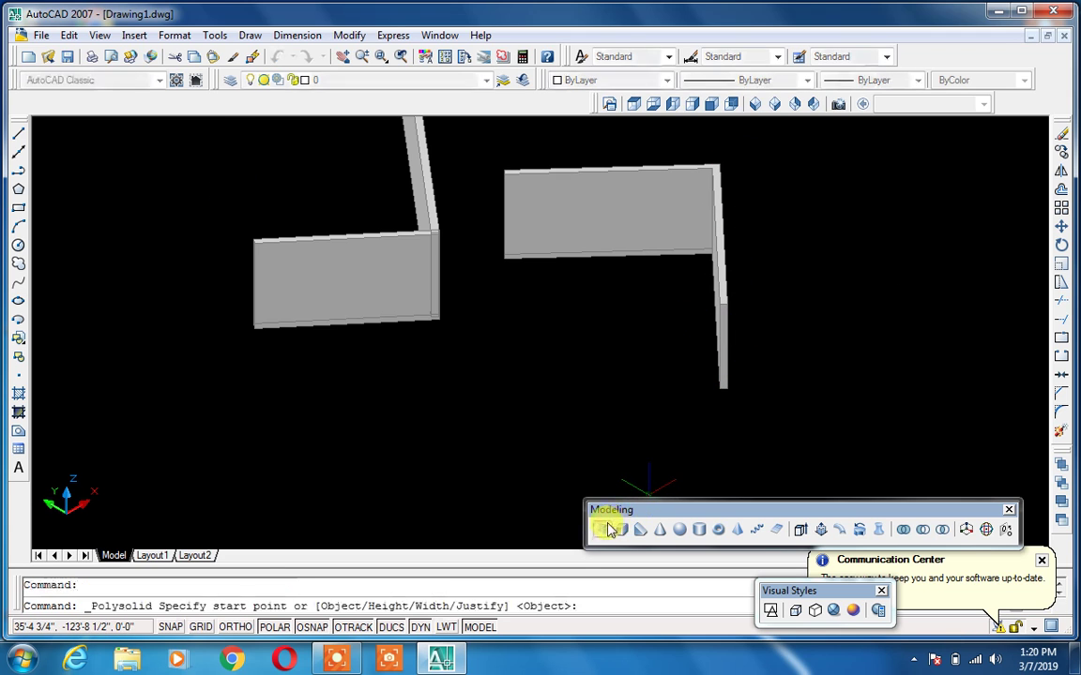
pyautogui.click(723, 387)
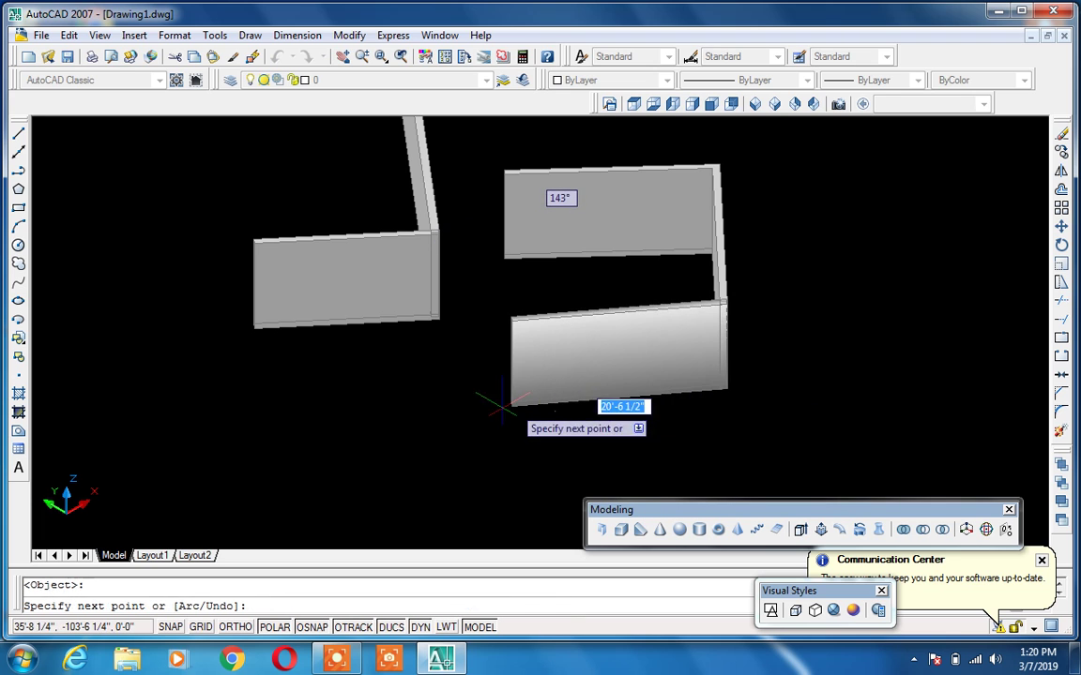
pyautogui.click(492, 380)
pyautogui.press('Return')
pyautogui.press('Return')
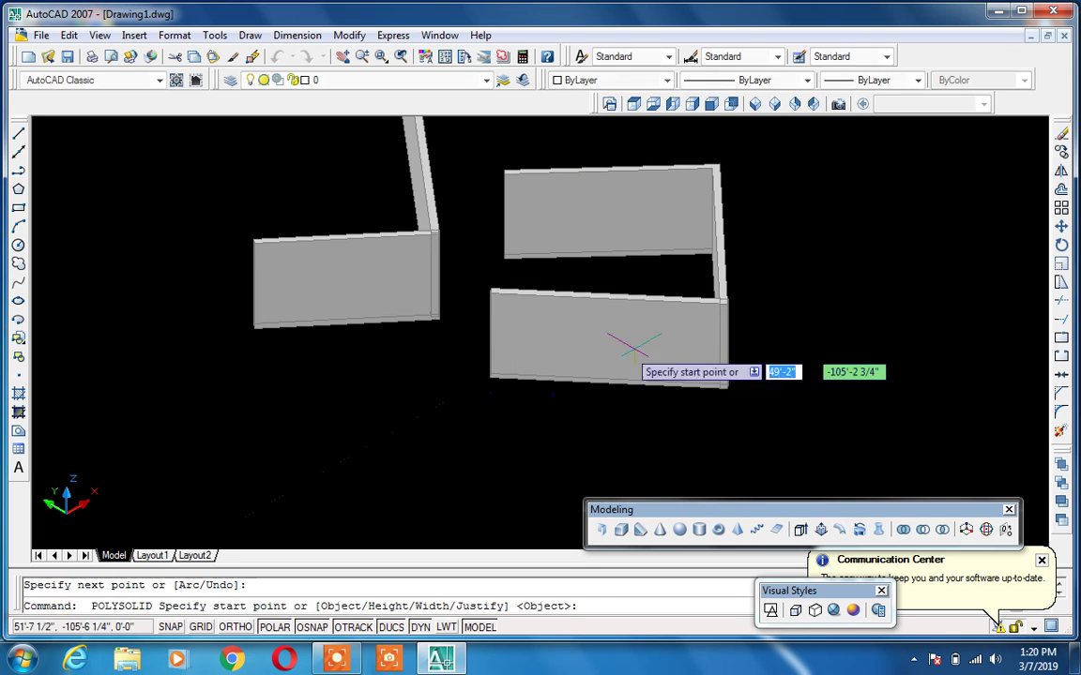
# Cancel the wall command, crossing-select and erase the right walls, then select the remaining wall.
pyautogui.scroll(4, 628, 345)
pyautogui.scroll(2, 733, 316)
pyautogui.scroll(2, 741, 281)
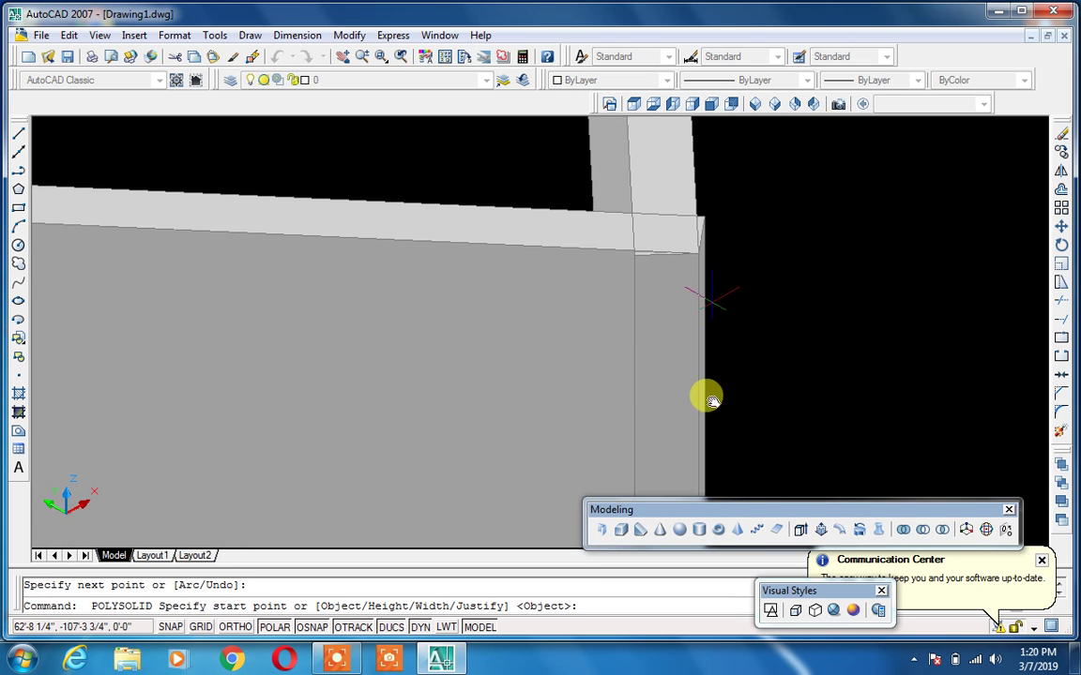
pyautogui.moveTo(713, 264); pyautogui.dragTo(706, 375, button='middle')
pyautogui.press('Escape')
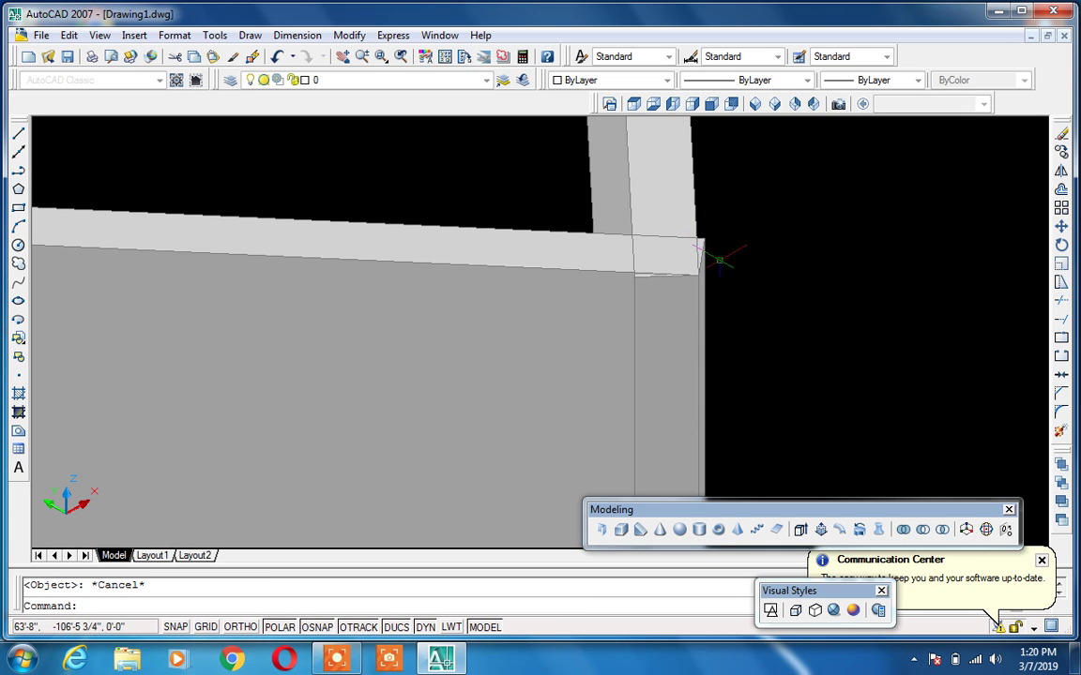
pyautogui.scroll(-3, 748, 271)
pyautogui.scroll(-2, 768, 243)
pyautogui.click(768, 191)
pyautogui.click(688, 329)
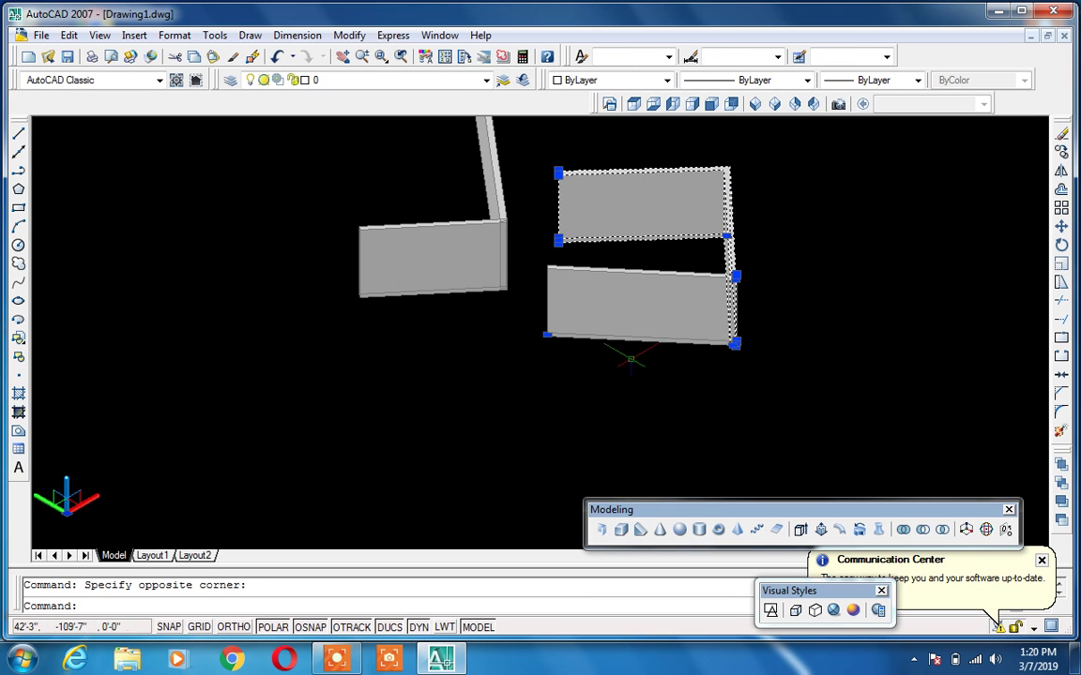
pyautogui.press('Delete')
pyautogui.click(441, 292)
# Erase the remaining wall and draw a new polysolid wall running right, then down.
pyautogui.press('Delete')
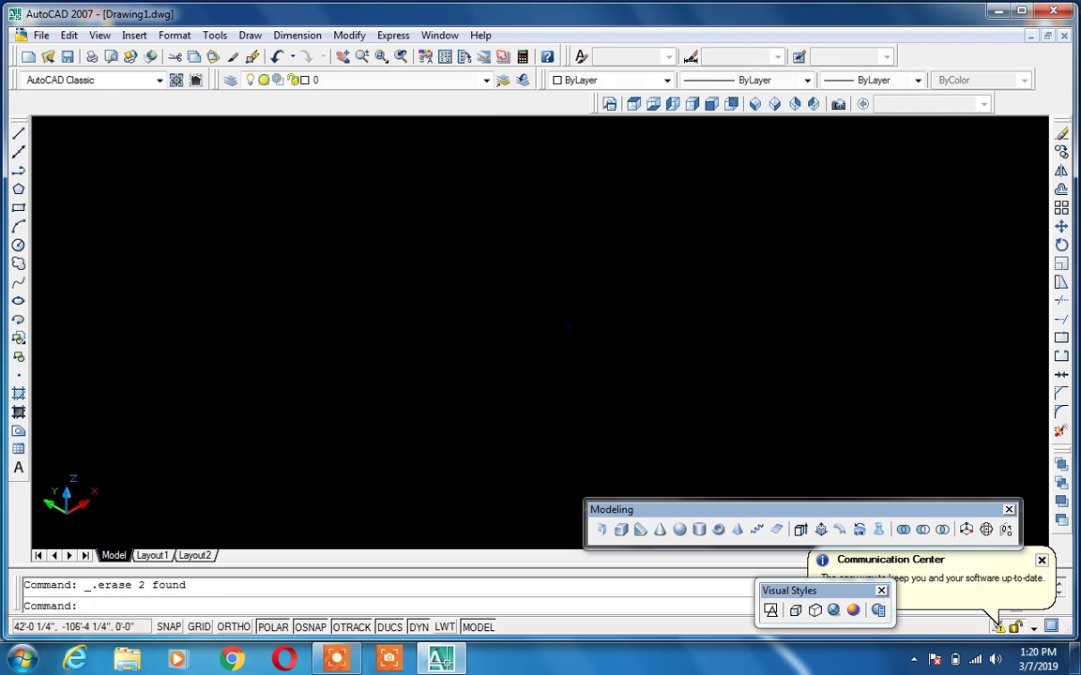
pyautogui.click(603, 531)
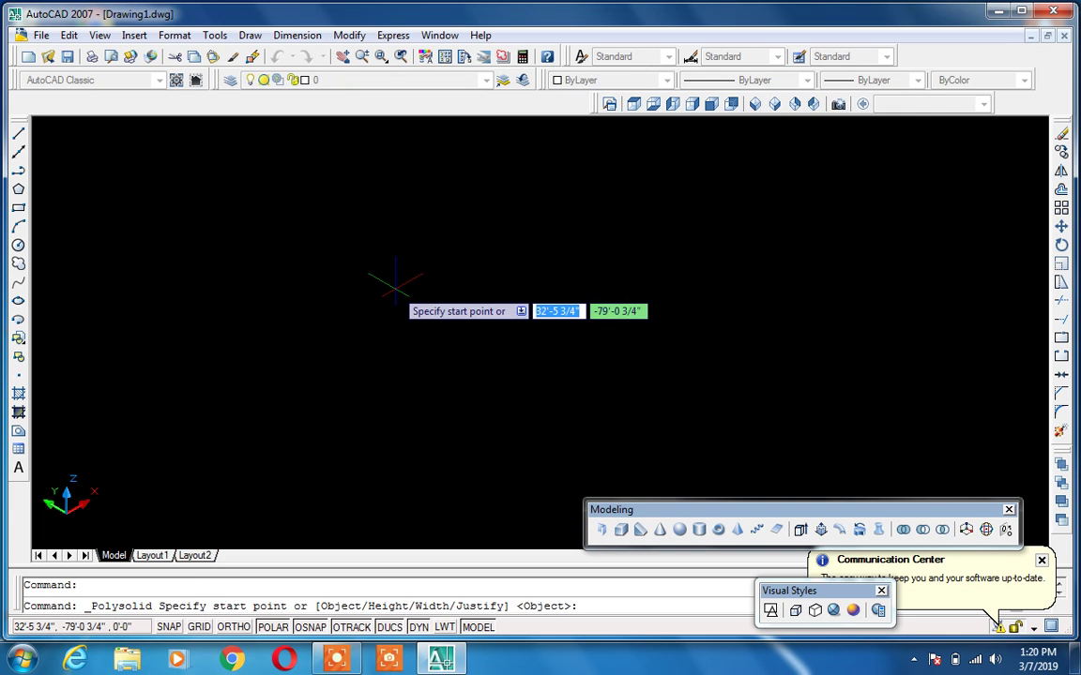
pyautogui.click(392, 284)
pyautogui.click(621, 289)
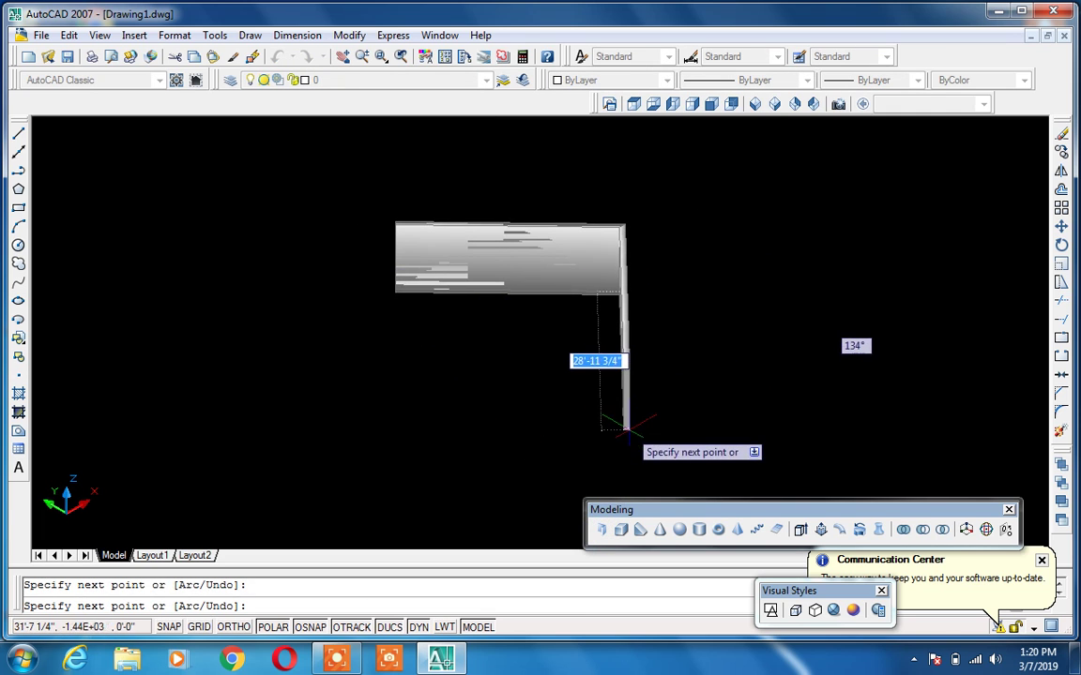
pyautogui.click(626, 427)
pyautogui.press('Return')
# Add a wall from the lower end leftward, then orbit to view the corner at an angle.
pyautogui.scroll(5, 614, 430)
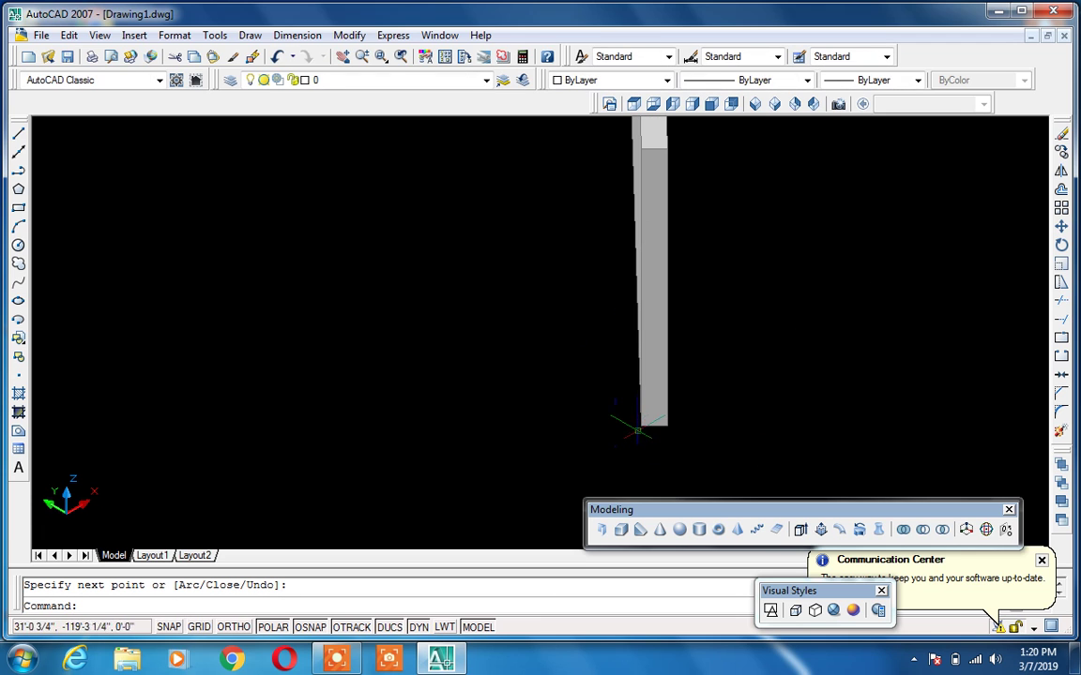
pyautogui.press('Return')
pyautogui.click(639, 429)
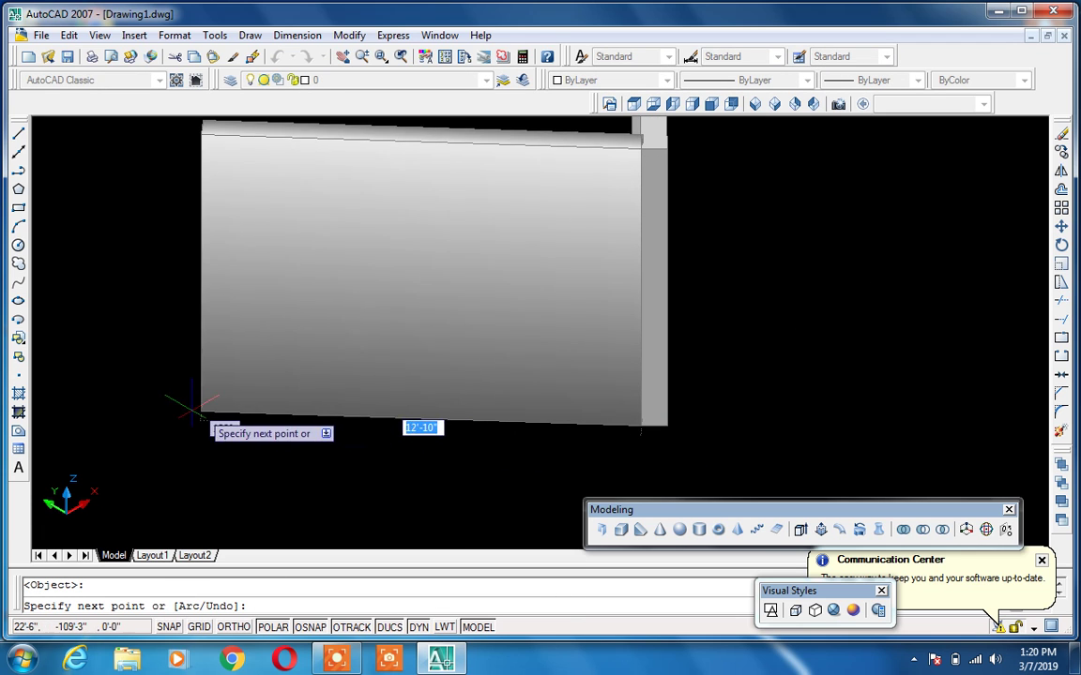
pyautogui.click(120, 437)
pyautogui.press('Return')
pyautogui.press('Return')
pyautogui.scroll(2, 635, 367)
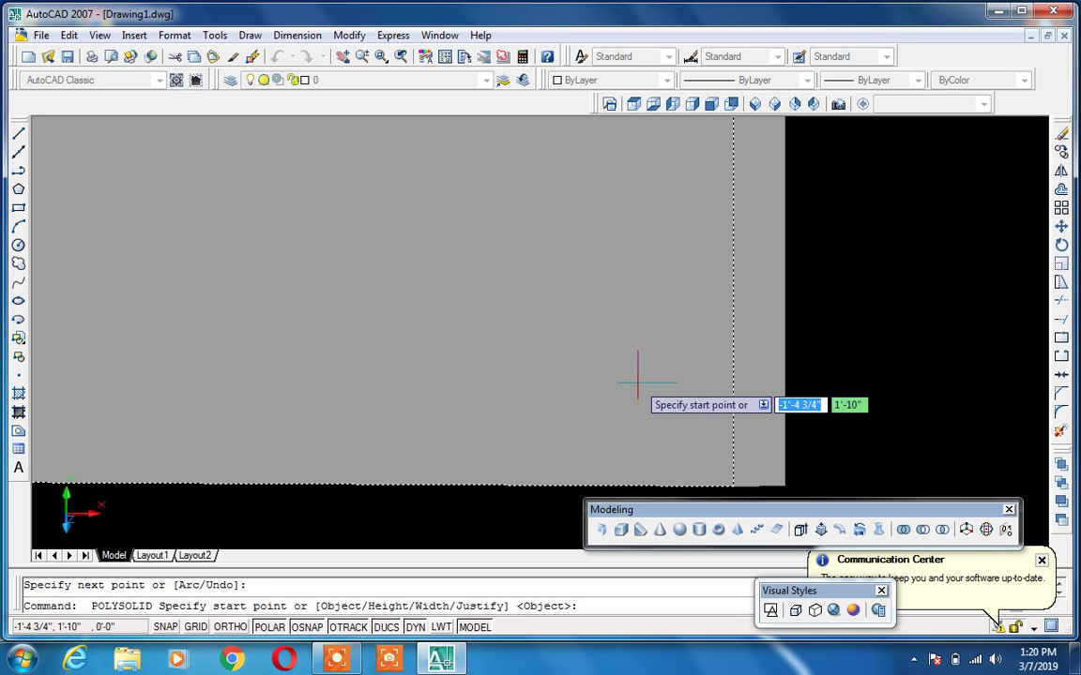
pyautogui.press('Escape')
pyautogui.scroll(-3, 690, 383)
pyautogui.moveTo(690, 383)
pyautogui.keyDown('shift'); pyautogui.mouseDown(button='middle')
pyautogui.moveTo(578, 479)
pyautogui.moveTo(668, 441)
pyautogui.mouseUp(button='middle'); pyautogui.keyUp('shift')
pyautogui.scroll(2, 659, 333)
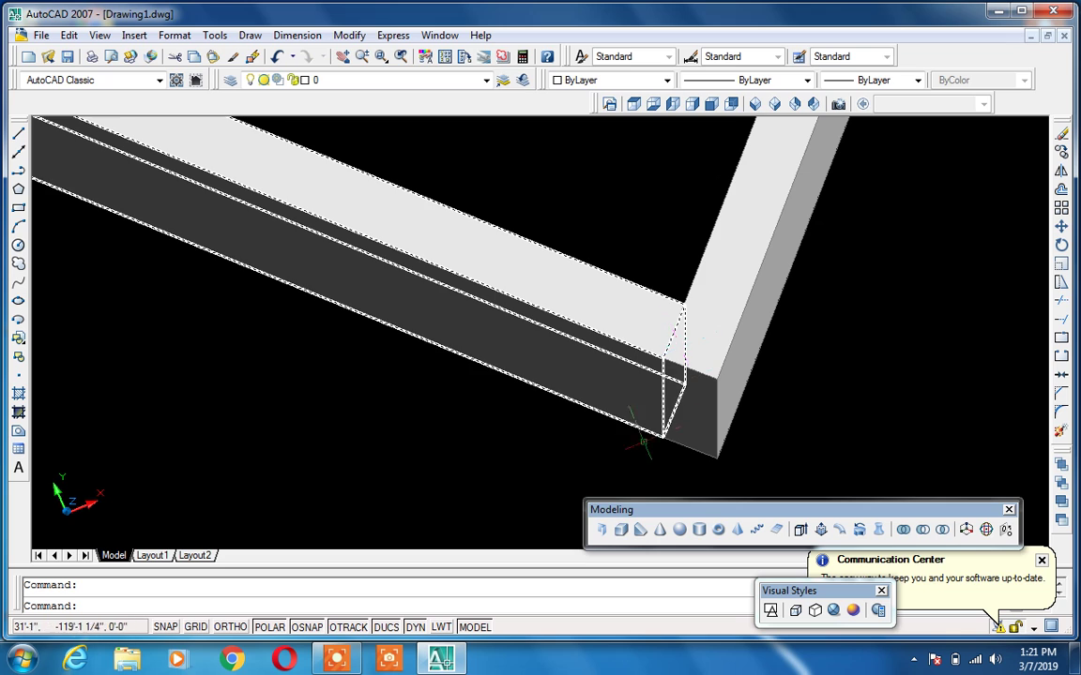
# Draw a center-justified polysolid wall through three points.
pyautogui.click(601, 529)
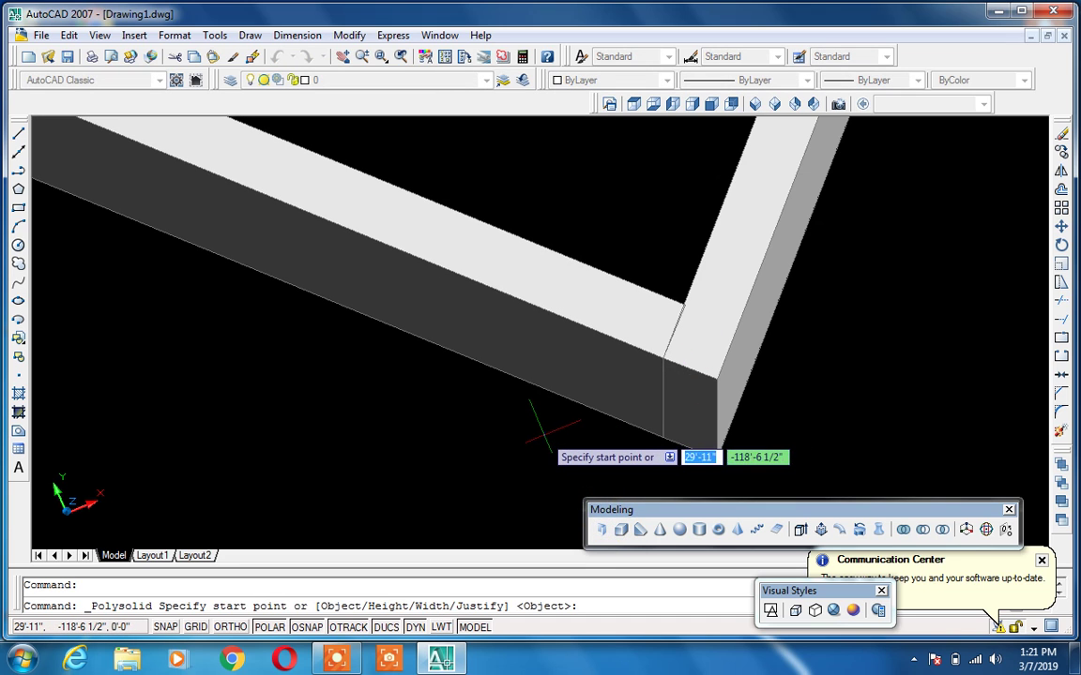
pyautogui.write('j')
pyautogui.press('Return')
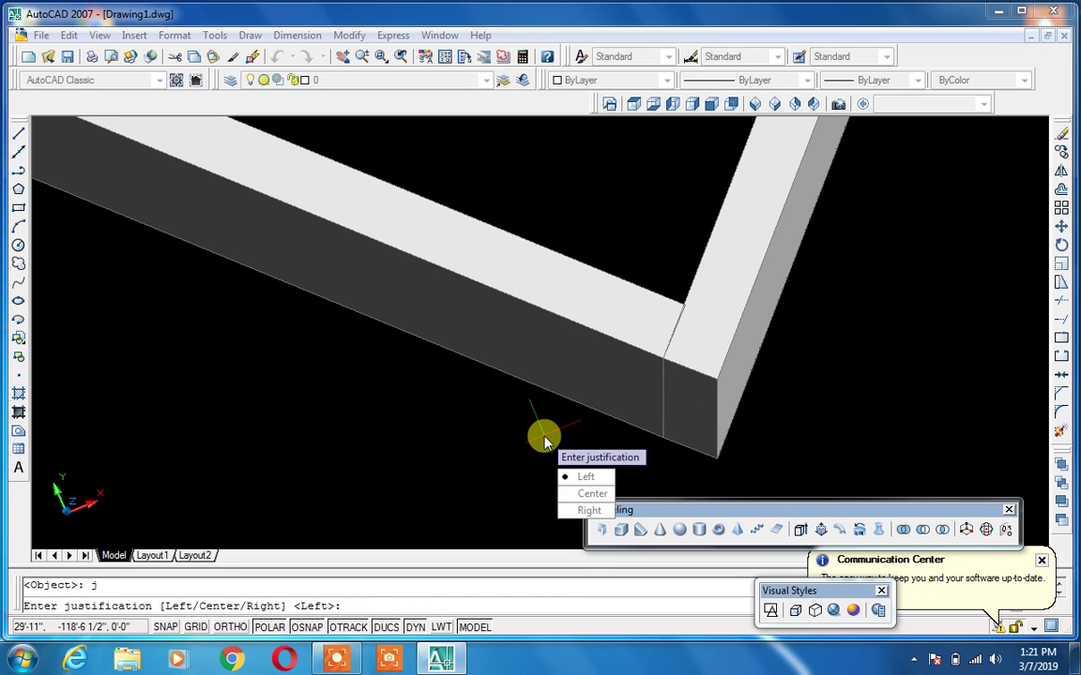
pyautogui.click(589, 493)
pyautogui.scroll(-5, 506, 413)
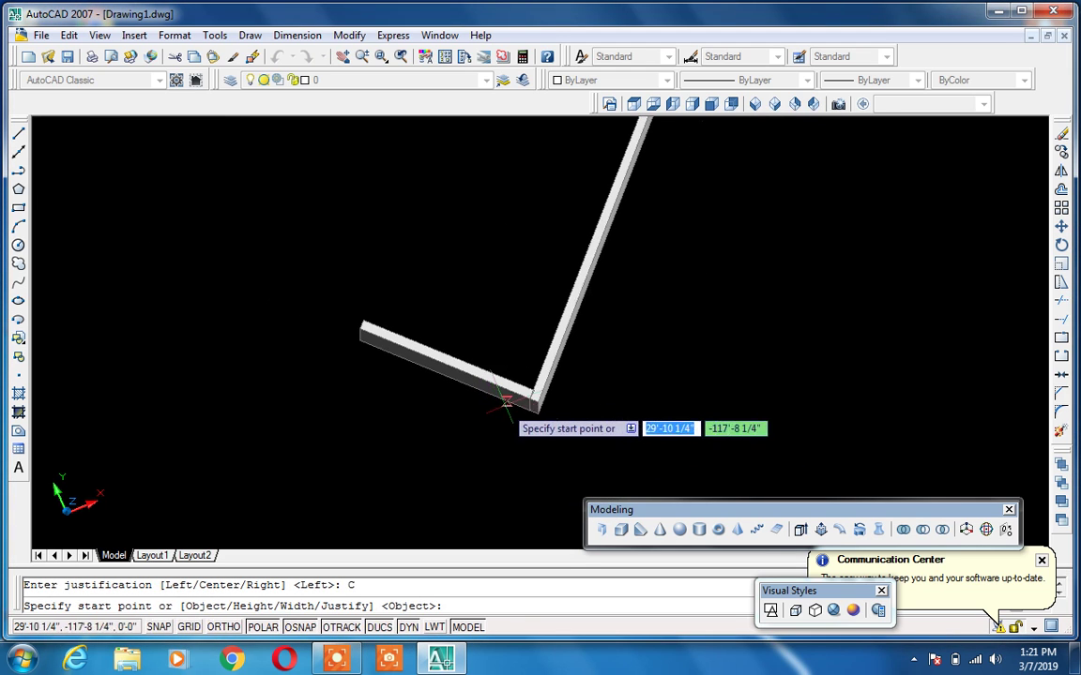
pyautogui.click(653, 368)
pyautogui.click(832, 219)
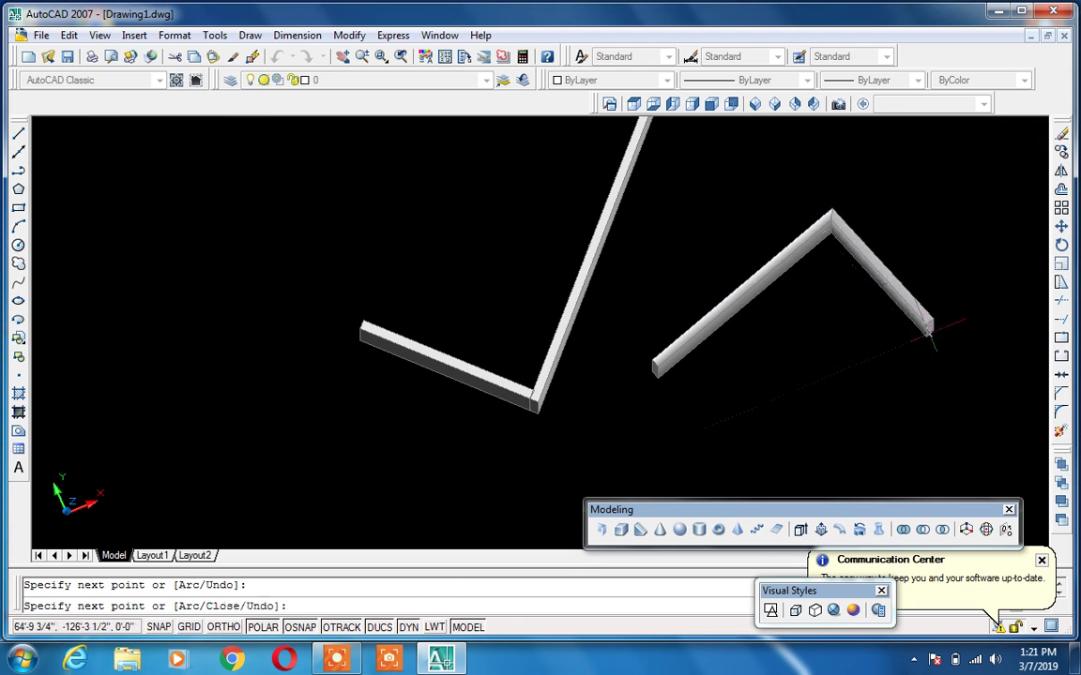
pyautogui.moveTo(822, 385); pyautogui.dragTo(750, 412, button='middle')
pyautogui.click(690, 347)
pyautogui.scroll(4, 683, 323)
pyautogui.press('Return')
pyautogui.press('Return')
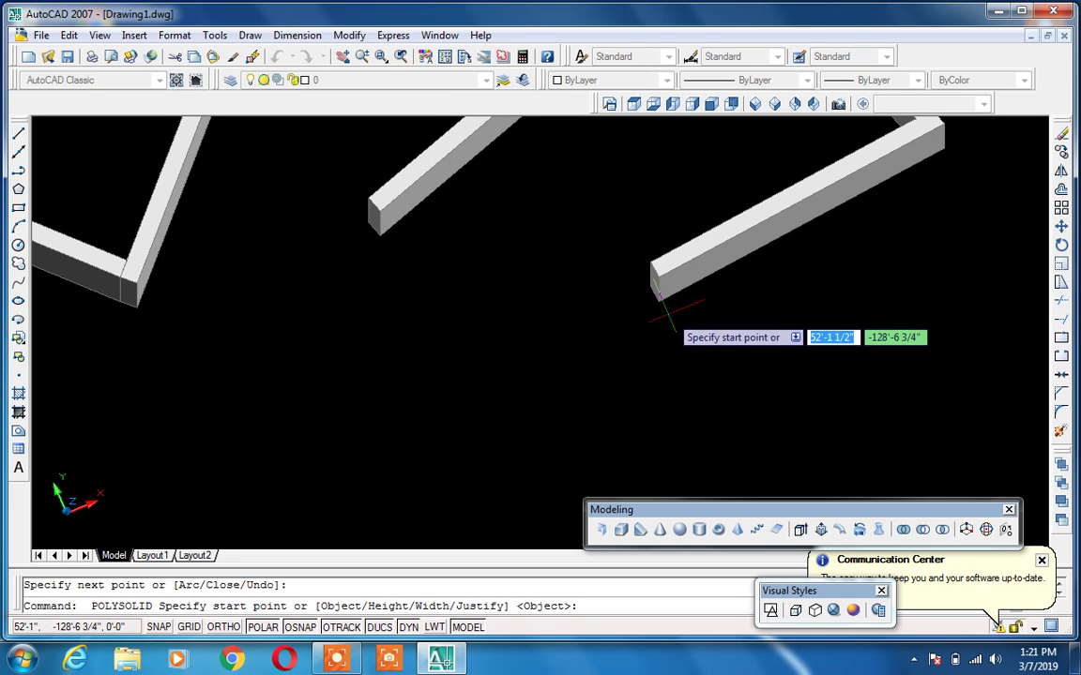
# Extend the run with a down-right wall from the existing wall's end and orbit around the corner.
pyautogui.click(657, 300)
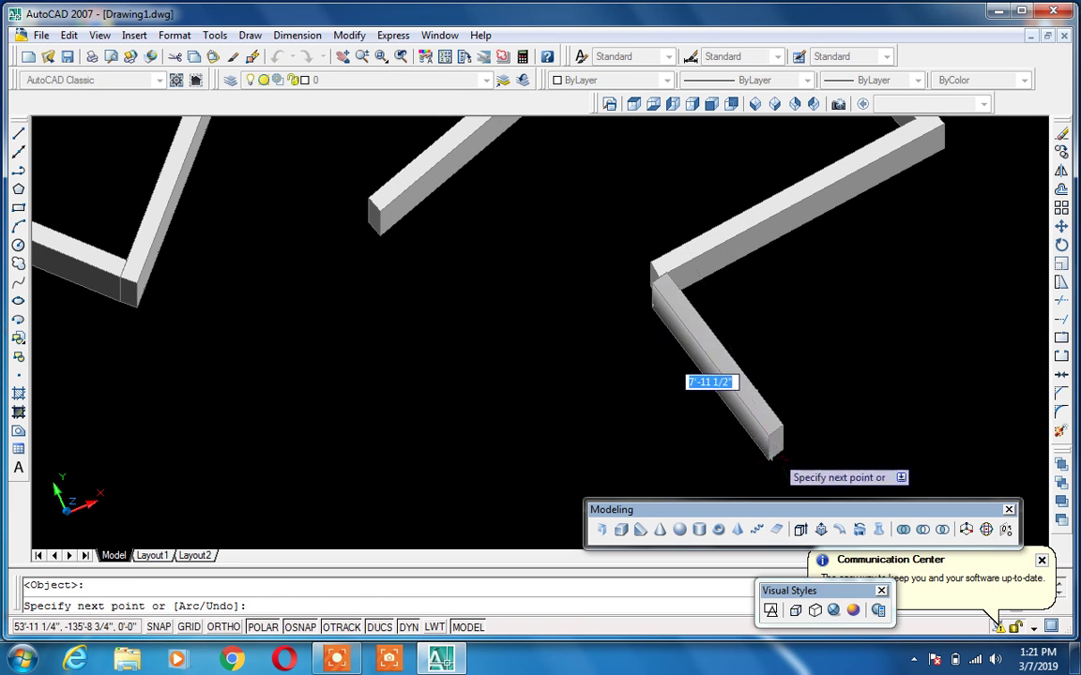
pyautogui.click(779, 448)
pyautogui.press('Return')
pyautogui.press('Return')
pyautogui.scroll(5, 688, 300)
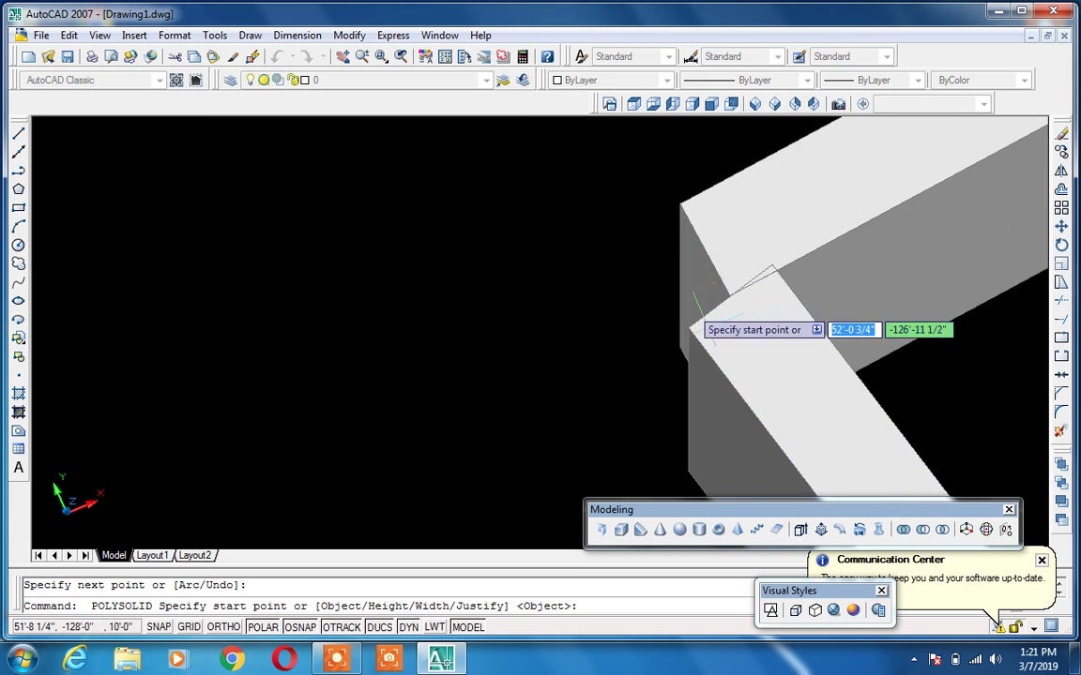
pyautogui.moveTo(658, 327)
pyautogui.keyDown('shift'); pyautogui.mouseDown(button='middle')
pyautogui.moveTo(873, 320)
pyautogui.moveTo(714, 270)
pyautogui.moveTo(777, 339)
pyautogui.mouseUp(button='middle'); pyautogui.keyUp('shift')
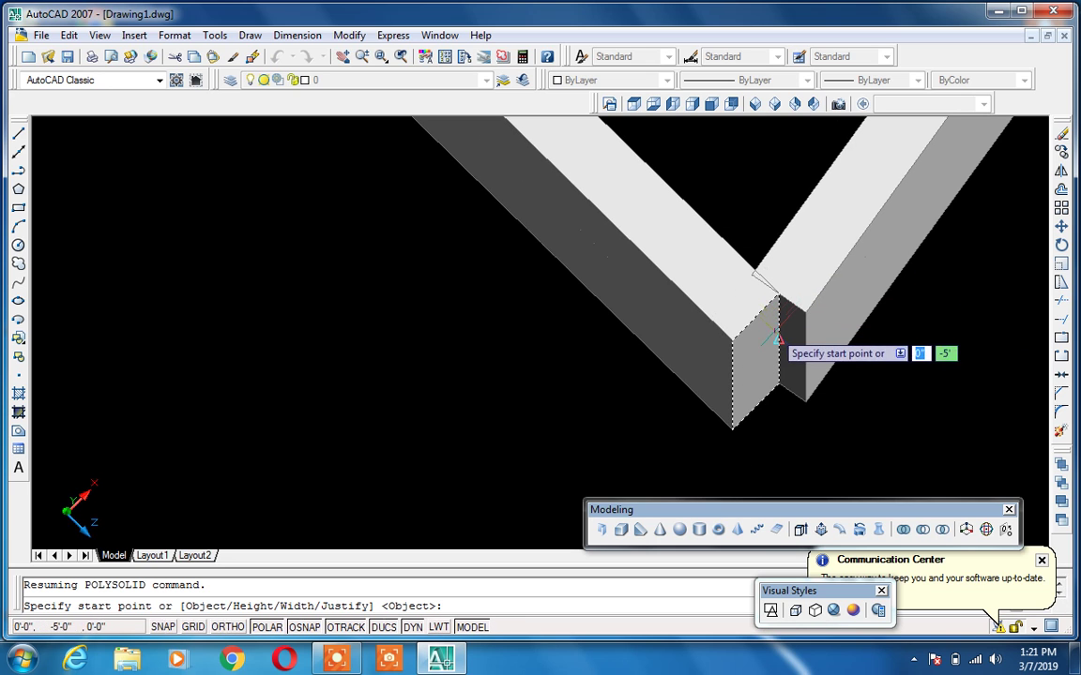
pyautogui.scroll(-5, 779, 342)
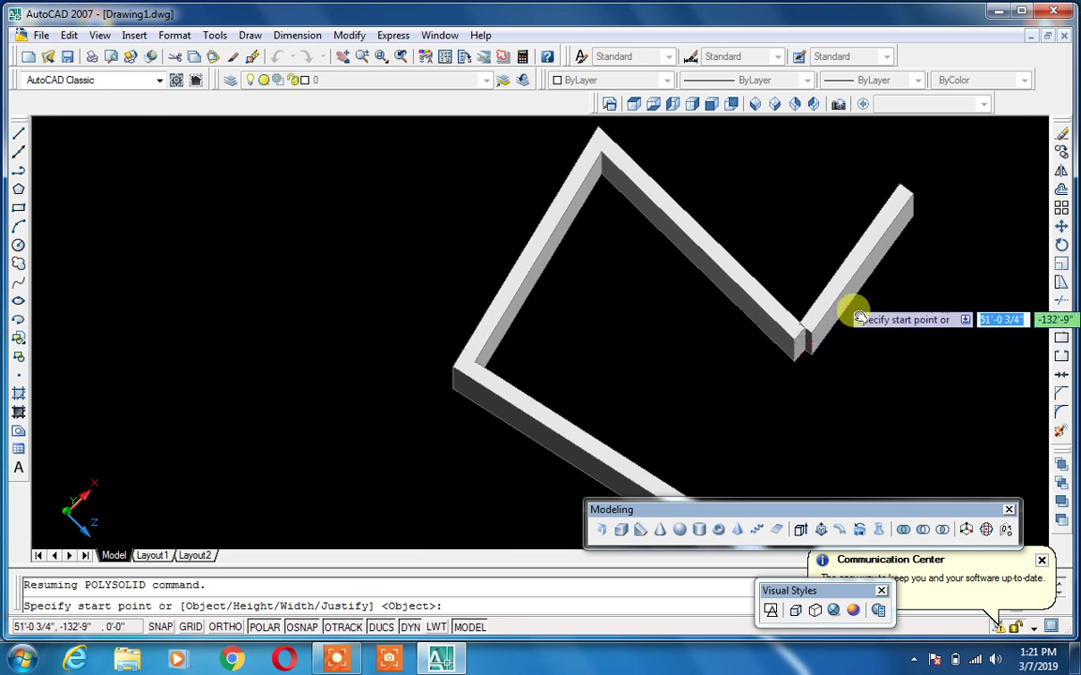
pyautogui.moveTo(833, 290); pyautogui.dragTo(704, 259, button='middle')
# Add another wall segment from the wall's end, then select and delete that segment.
pyautogui.click(645, 246)
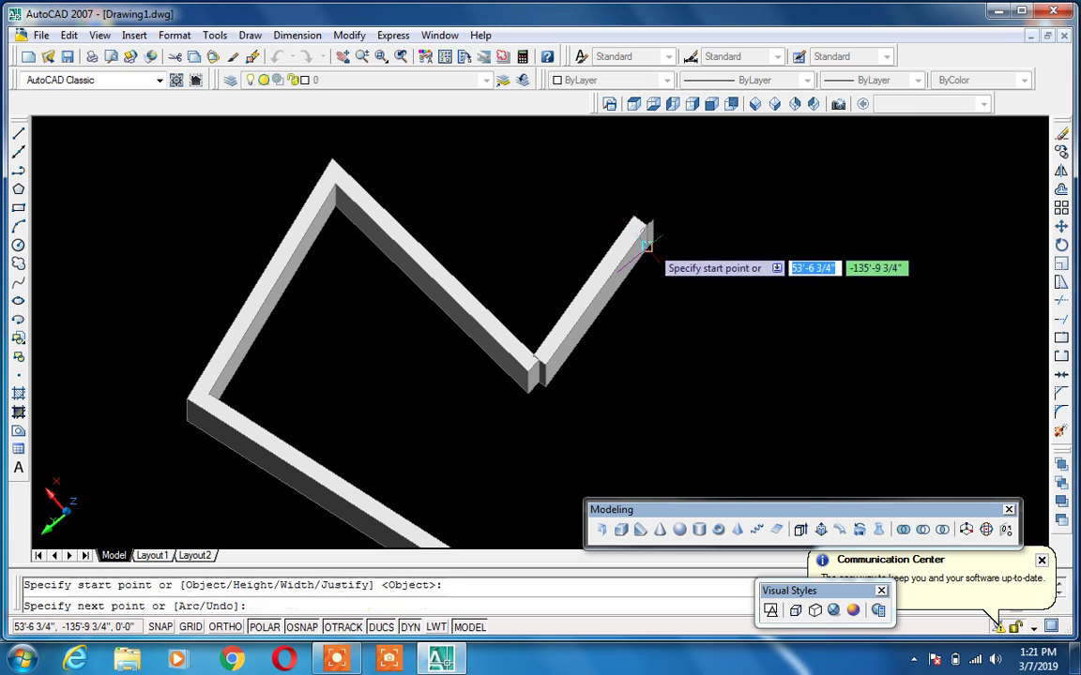
pyautogui.click(826, 358)
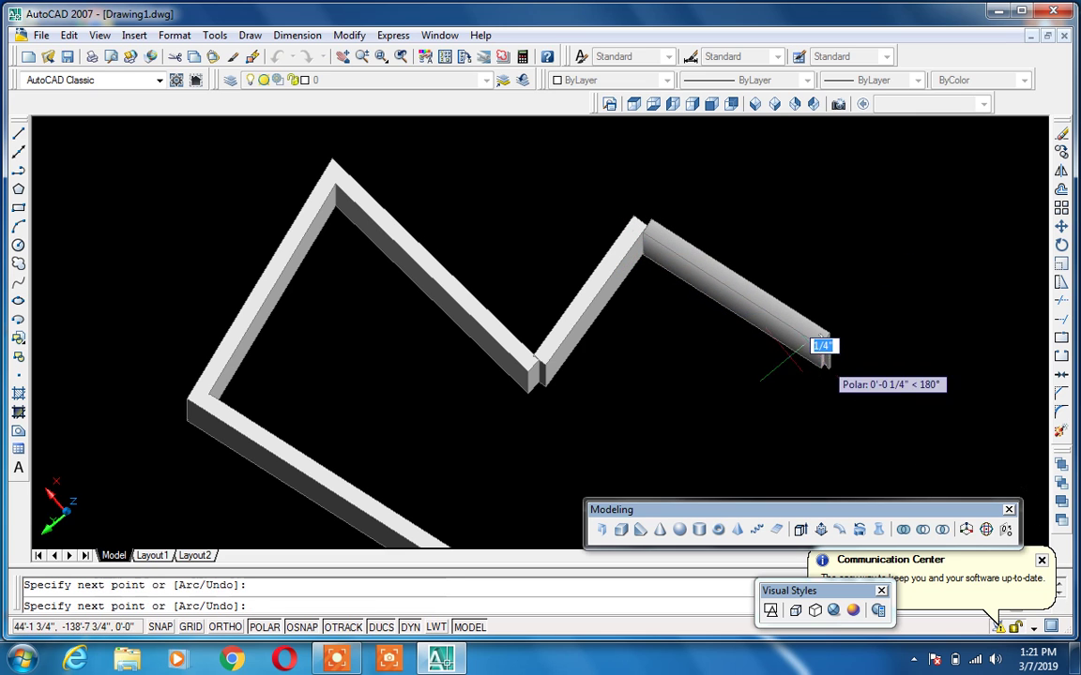
pyautogui.press('Return')
pyautogui.scroll(6, 655, 235)
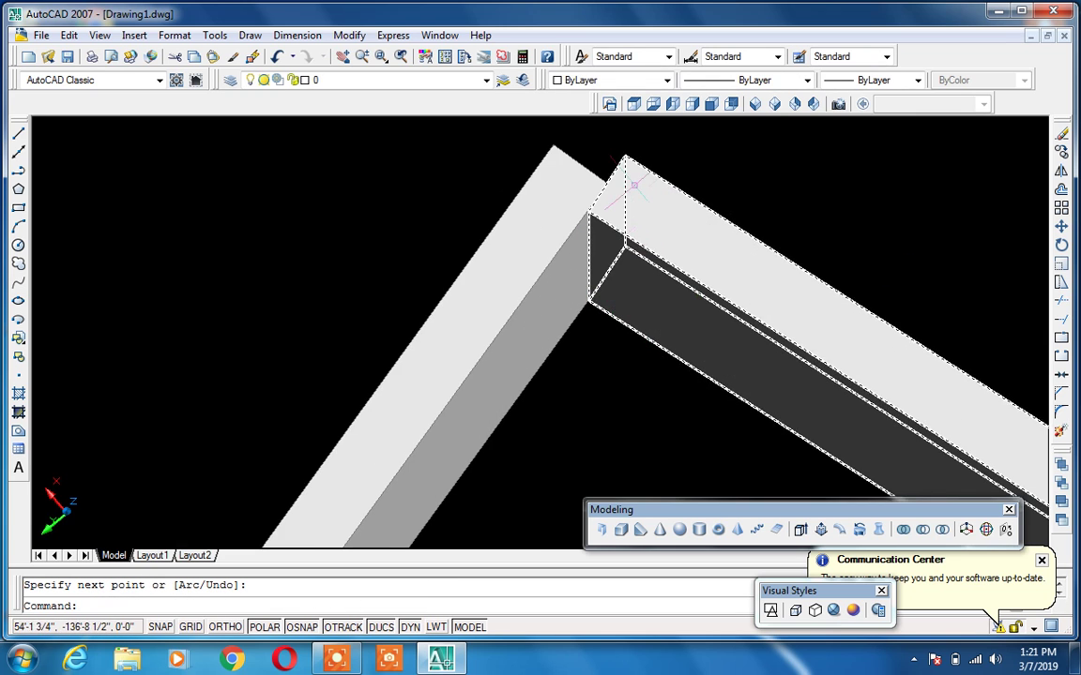
pyautogui.click(690, 243)
pyautogui.press('Delete')
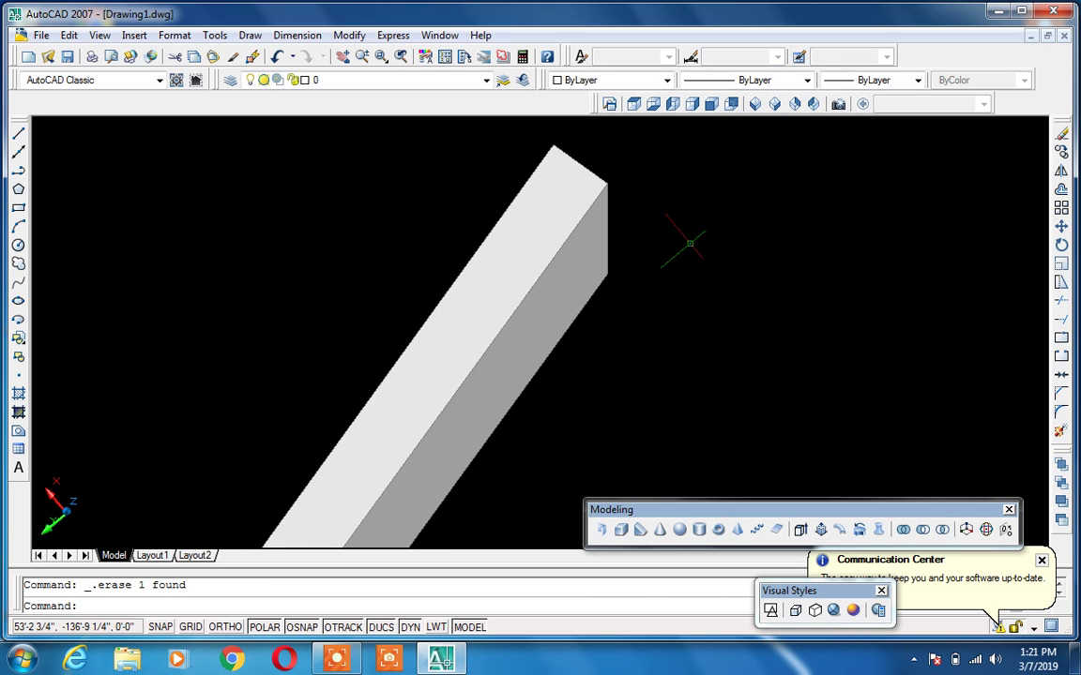
# Draw a left-justified polysolid wall from the existing wall corner toward the lower right.
pyautogui.click(603, 531)
pyautogui.write('j')
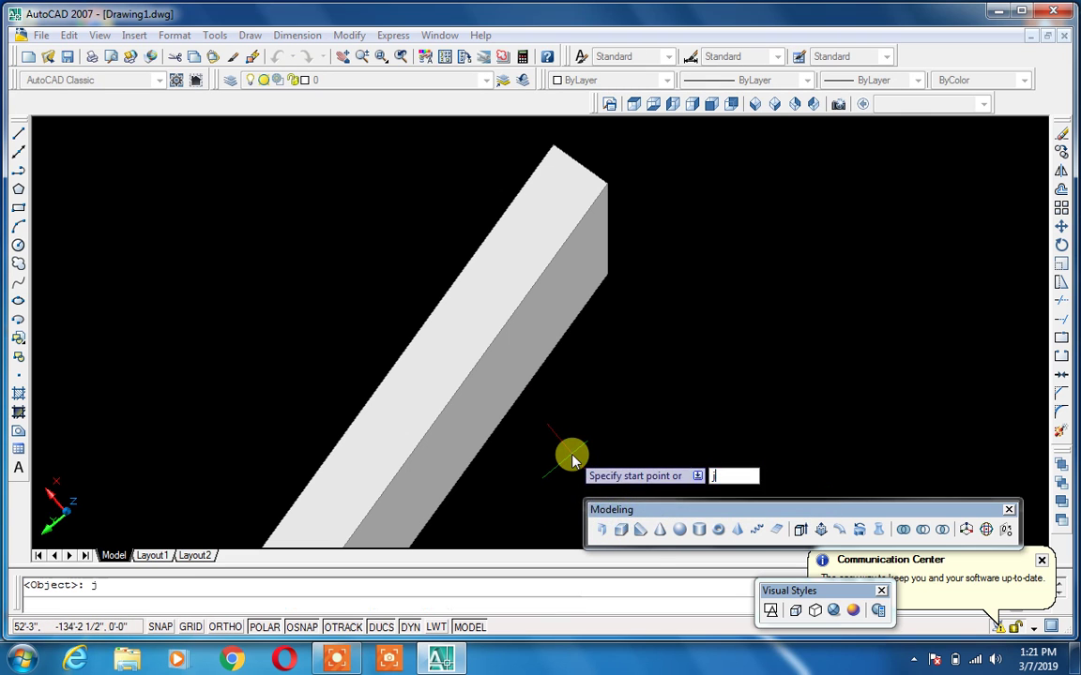
pyautogui.press('Return')
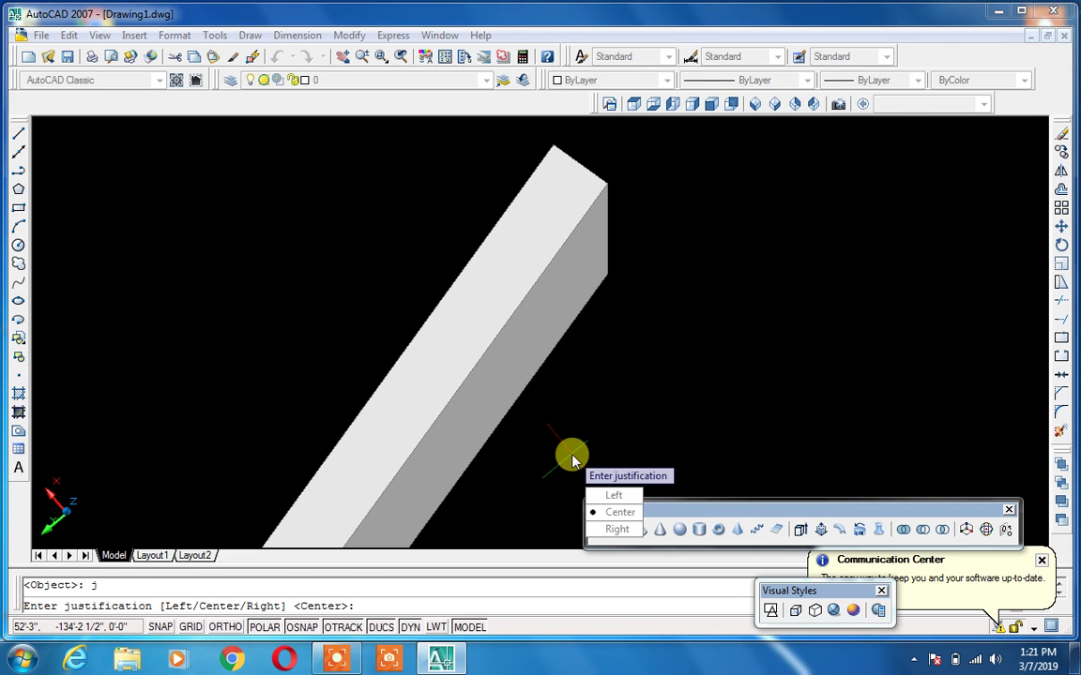
pyautogui.write('l')
pyautogui.press('Return')
pyautogui.click(607, 273)
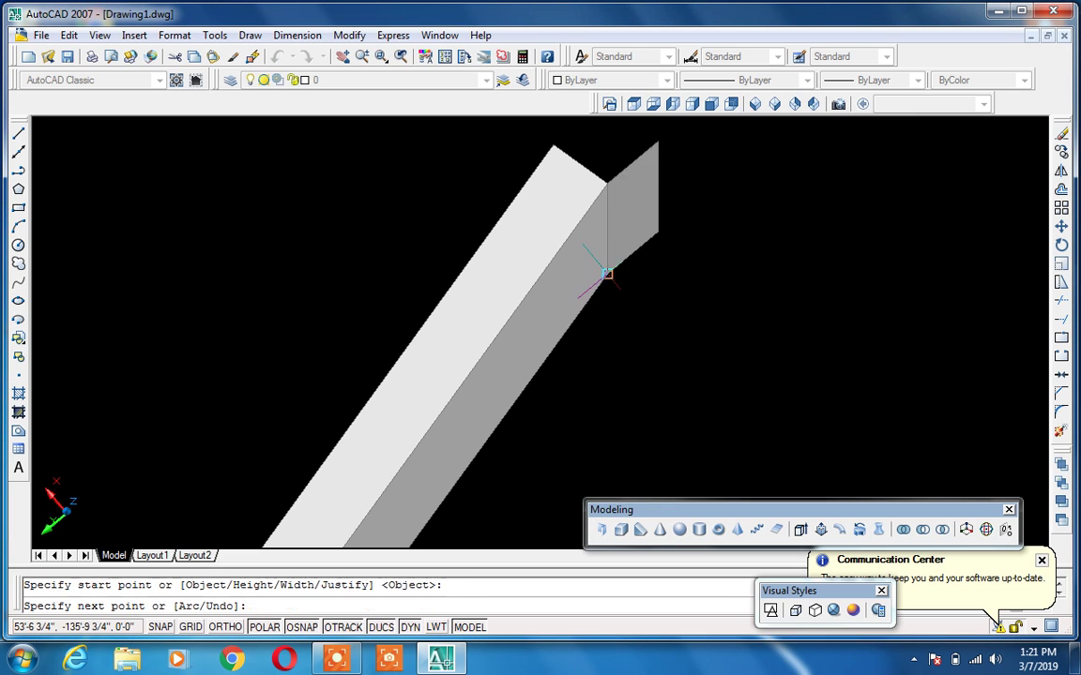
pyautogui.scroll(1, 967, 506)
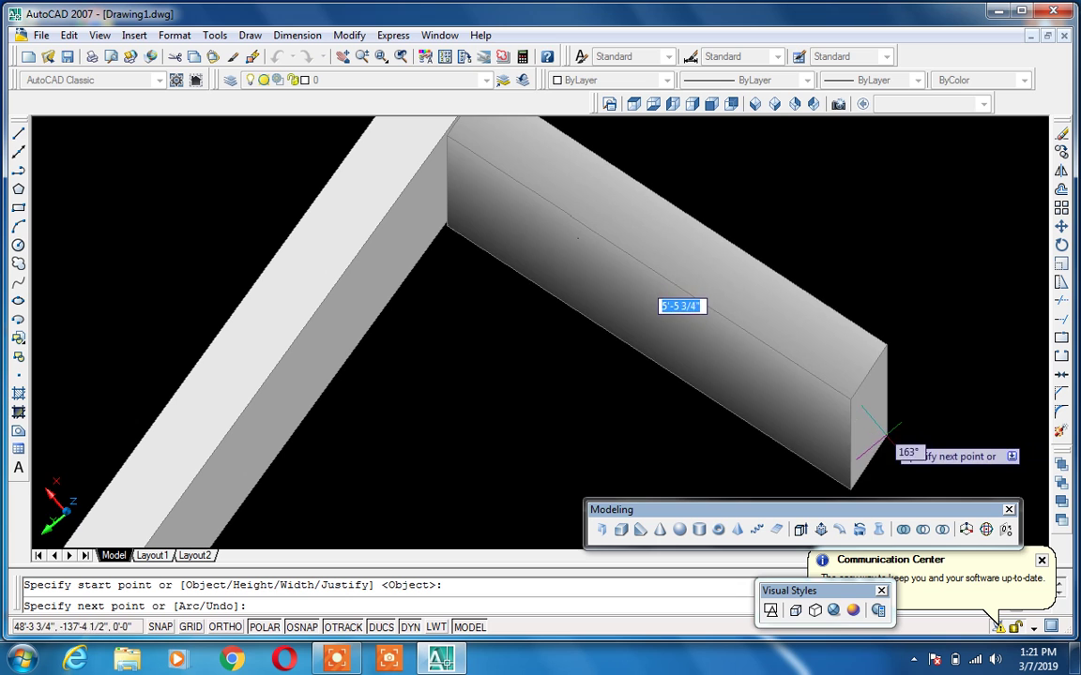
pyautogui.click(884, 437)
pyautogui.press('Return')
# Pan, zoom and orbit to view the new wall arm from another side.
pyautogui.moveTo(611, 320); pyautogui.dragTo(718, 363, button='middle')
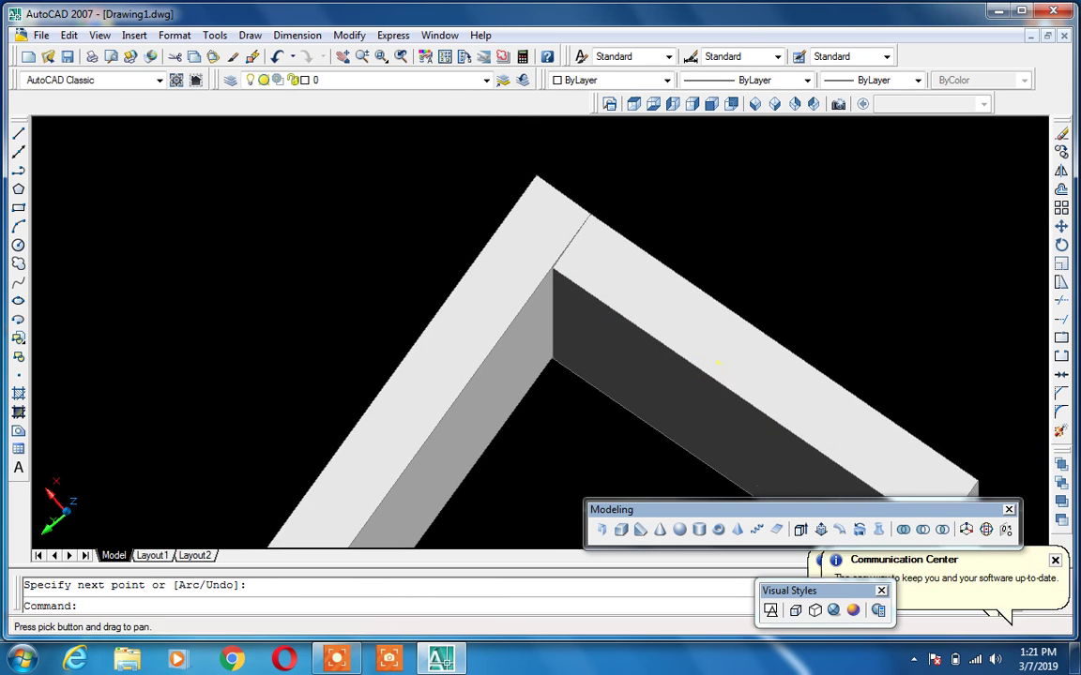
pyautogui.scroll(4, 577, 244)
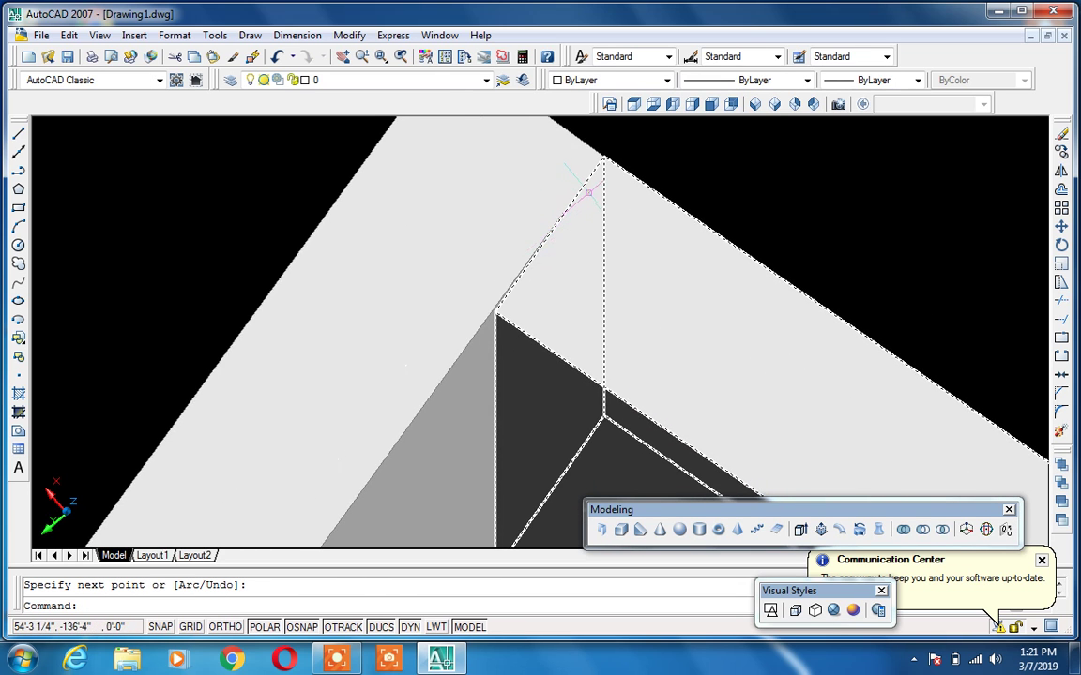
pyautogui.scroll(-2, 588, 193)
pyautogui.scroll(-2, 591, 216)
pyautogui.moveTo(663, 301)
pyautogui.keyDown('shift'); pyautogui.mouseDown(button='middle')
pyautogui.moveTo(704, 302)
pyautogui.moveTo(664, 294)
pyautogui.moveTo(650, 271)
pyautogui.mouseUp(button='middle'); pyautogui.keyUp('shift')
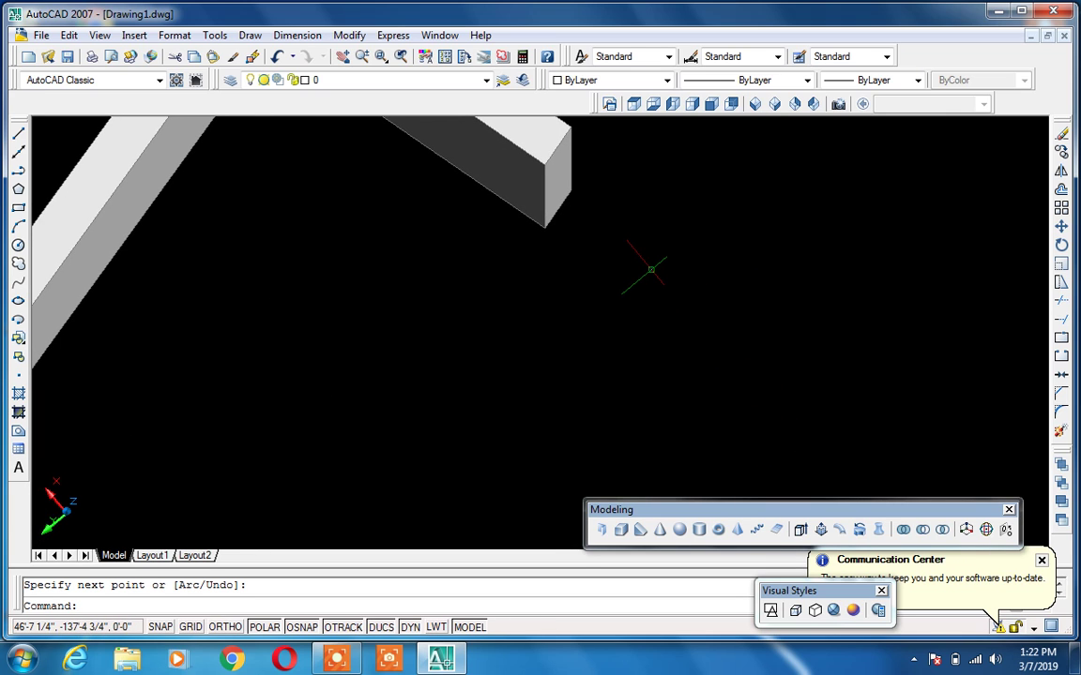
# Draw a center-justified polysolid segment from the last wall's end toward the lower right.
pyautogui.click(610, 530)
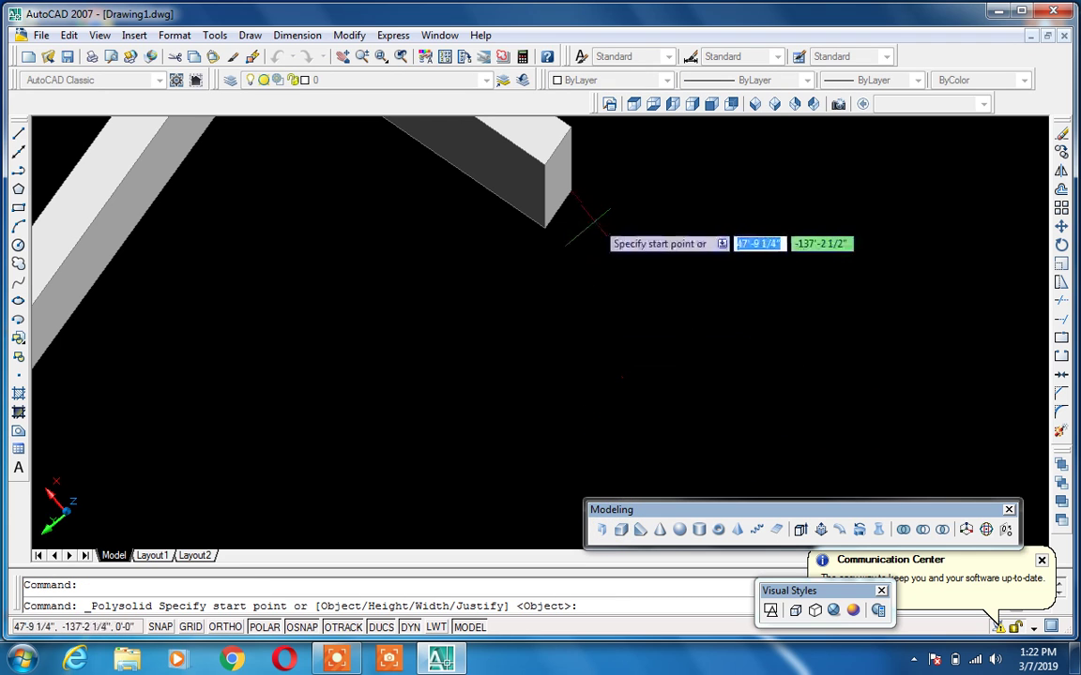
pyautogui.write('j')
pyautogui.press('Return')
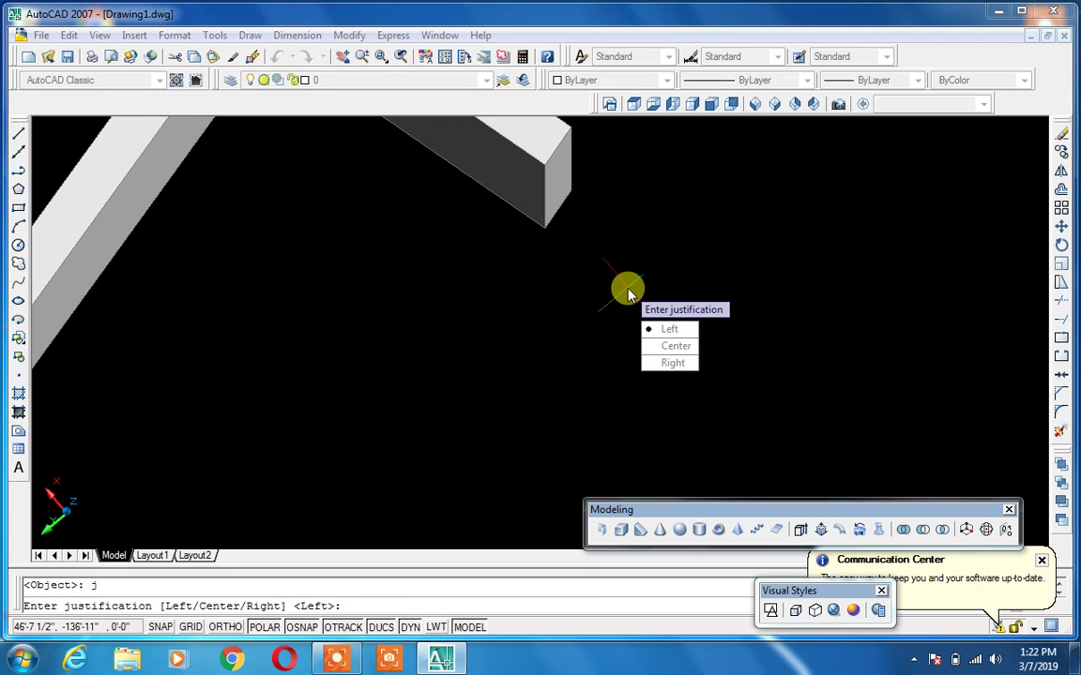
pyautogui.click(672, 349)
pyautogui.scroll(-4, 542, 229)
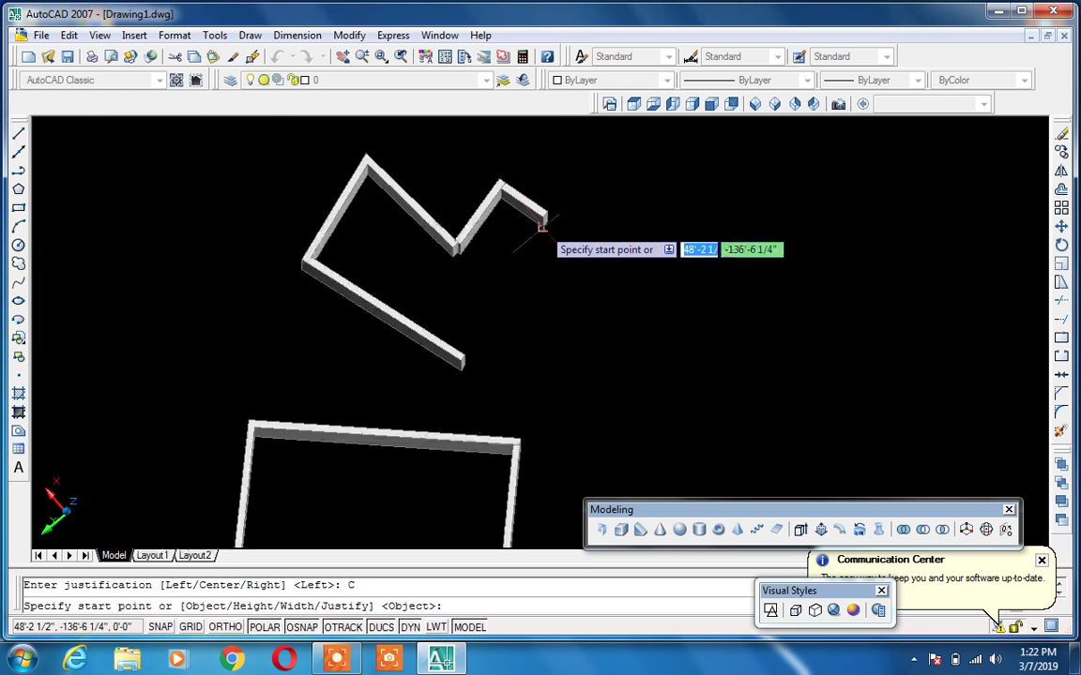
pyautogui.scroll(3, 540, 225)
pyautogui.click(534, 205)
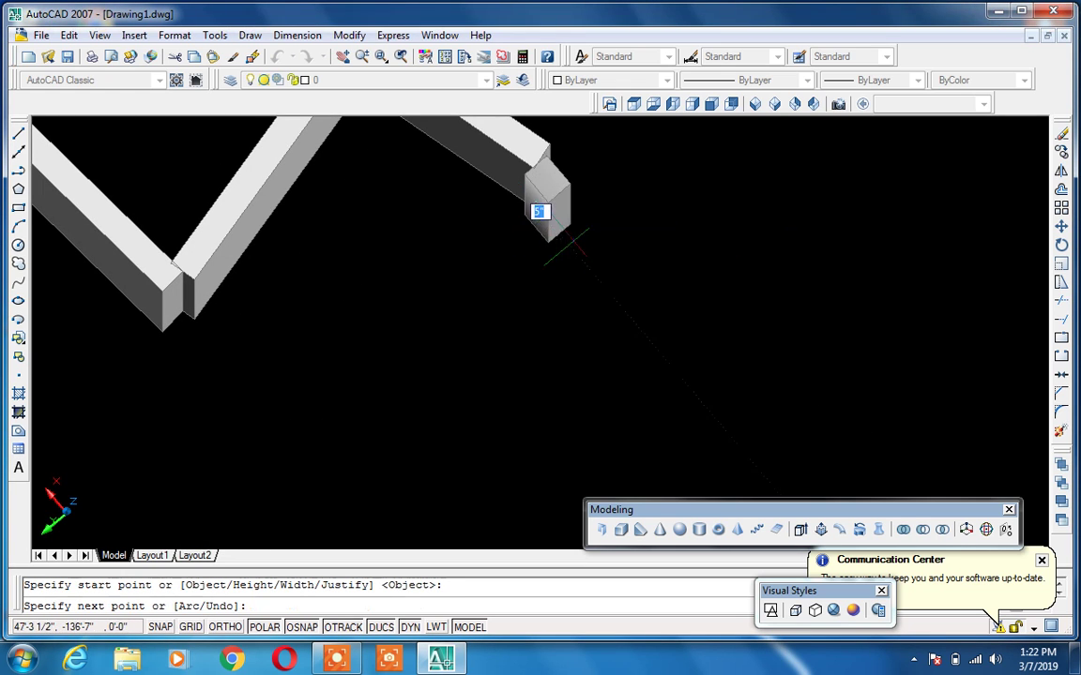
pyautogui.click(725, 315)
pyautogui.press('Return')
pyautogui.press('Return')
# Zoom and pan to the new segment's end, then cancel the repeated Polysolid command.
pyautogui.scroll(2, 533, 167)
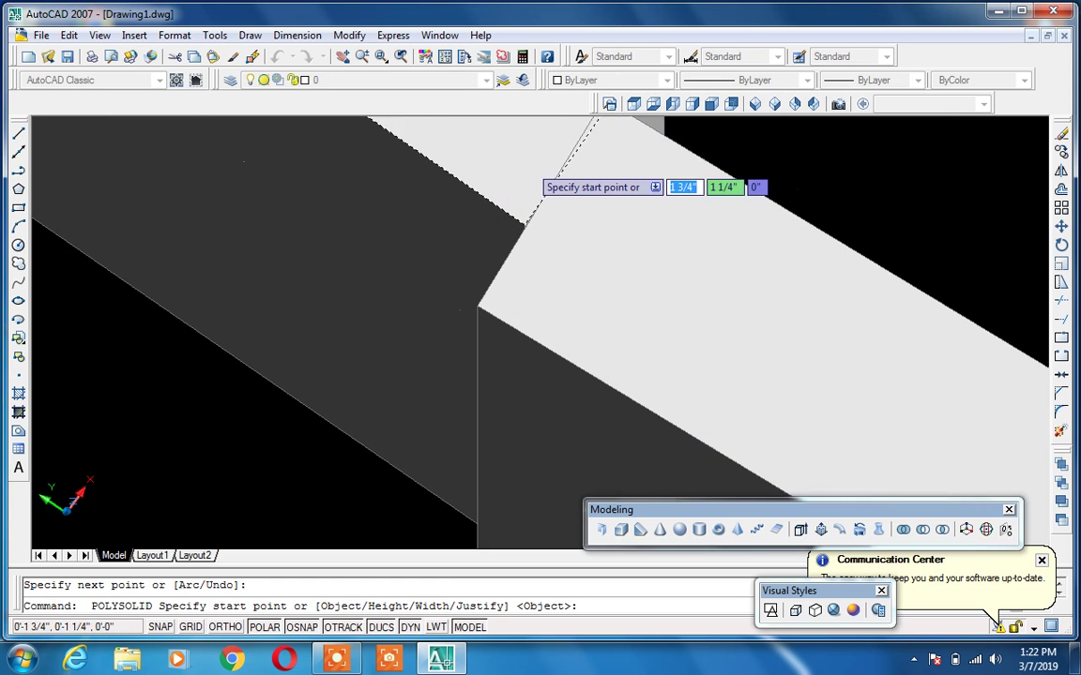
pyautogui.scroll(-3, 511, 239)
pyautogui.scroll(-1, 657, 300)
pyautogui.moveTo(747, 346); pyautogui.dragTo(736, 340, button='middle')
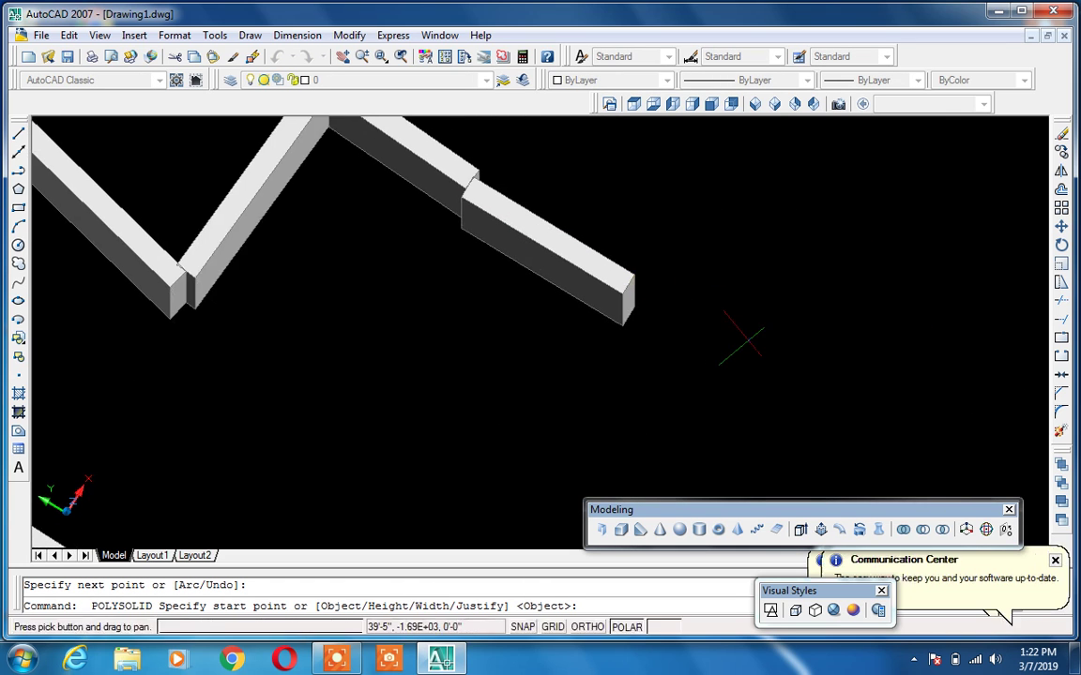
pyautogui.scroll(2, 735, 340)
pyautogui.press('Escape')
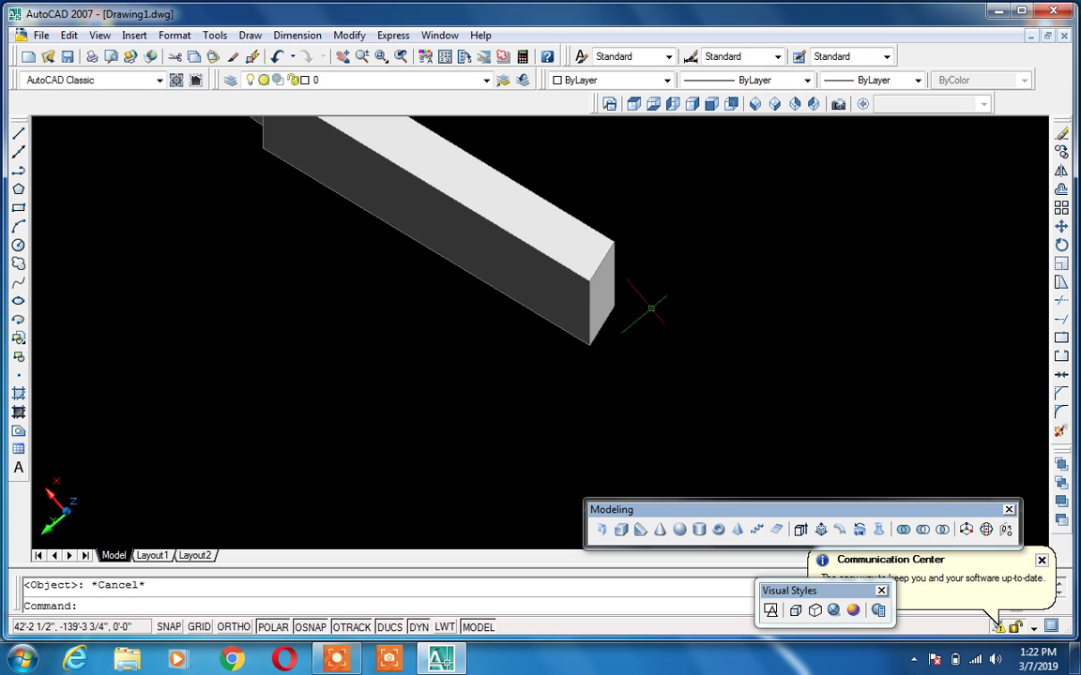
# Add a left-justified polysolid segment from the previous wall's end corner, then orbit around the junction.
pyautogui.click(601, 529)
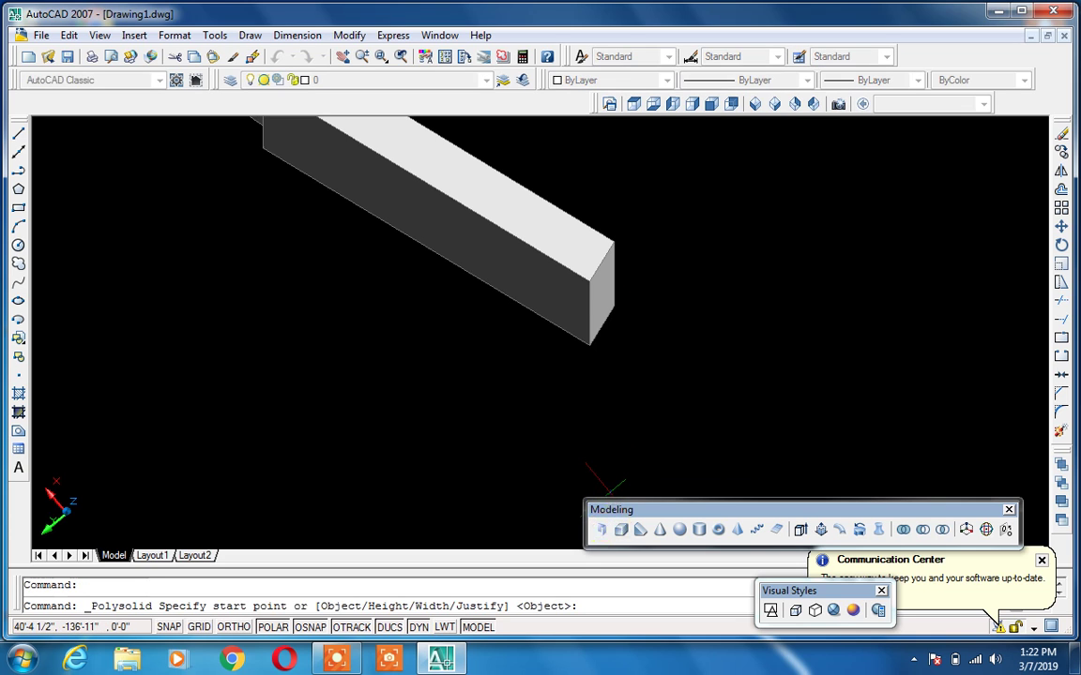
pyautogui.write('j')
pyautogui.press('Return')
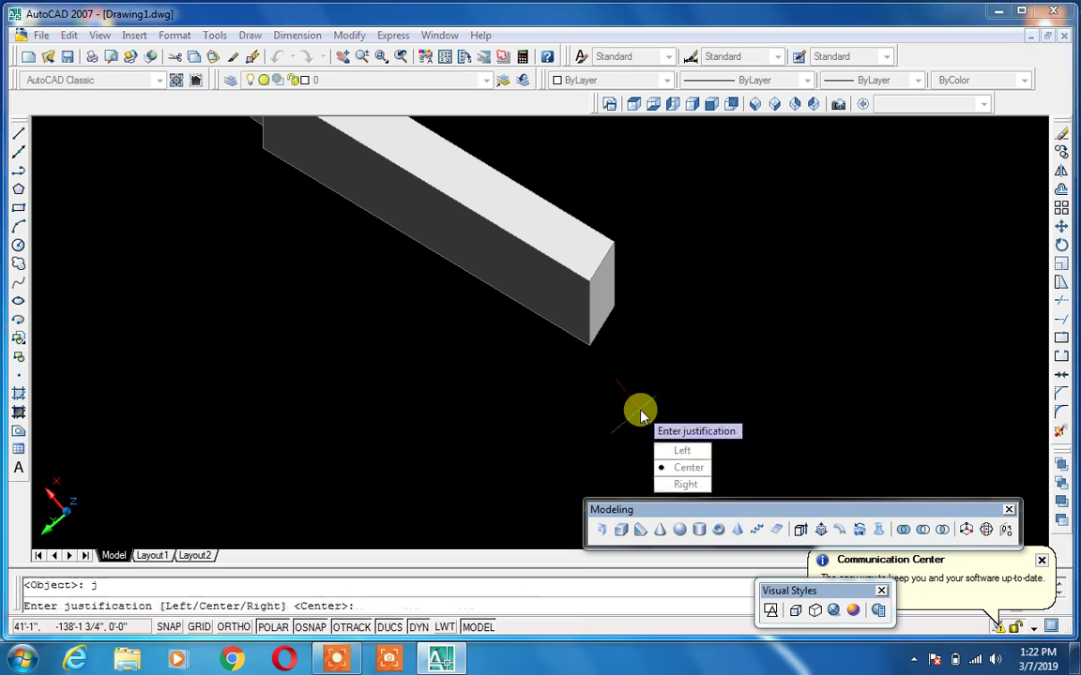
pyautogui.write('l')
pyautogui.press('Return')
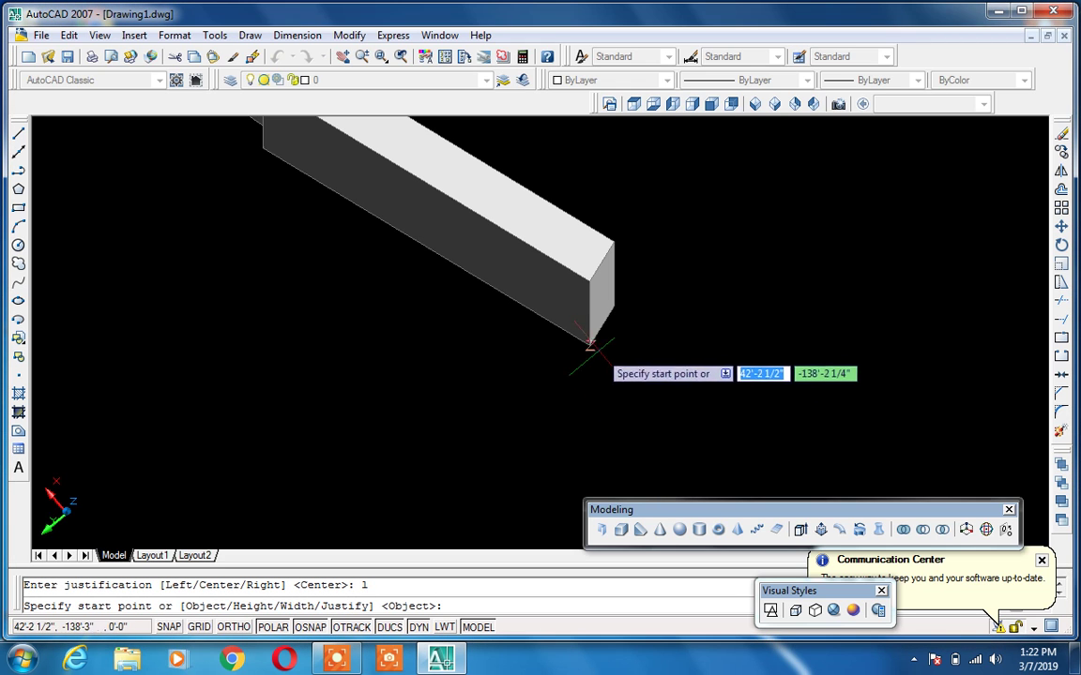
pyautogui.click(587, 346)
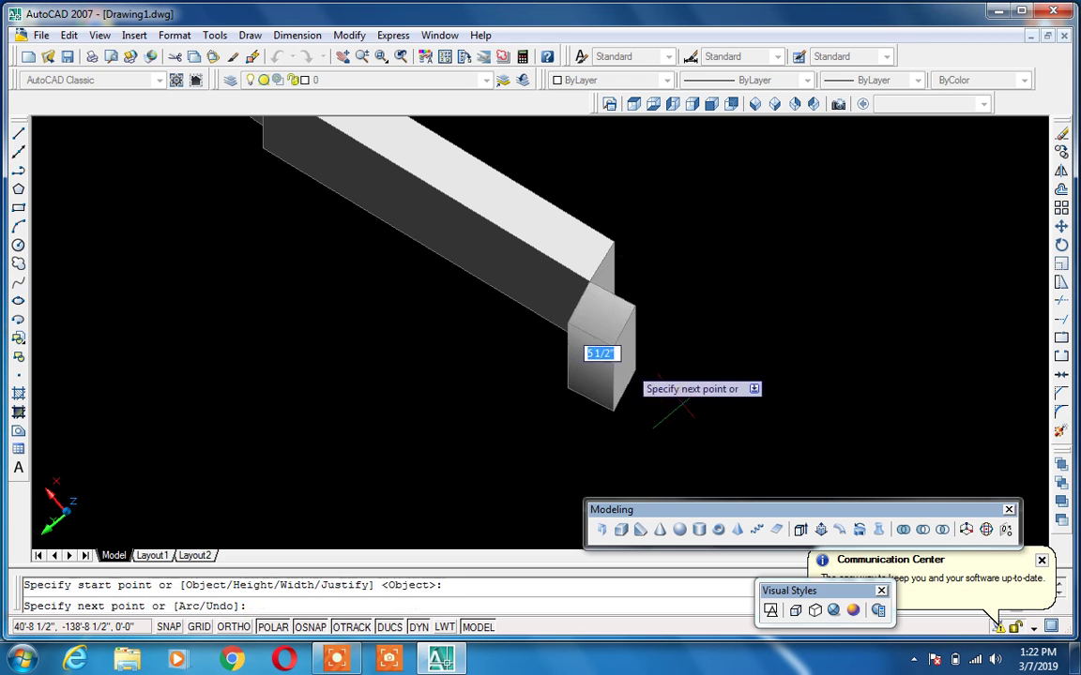
pyautogui.click(774, 452)
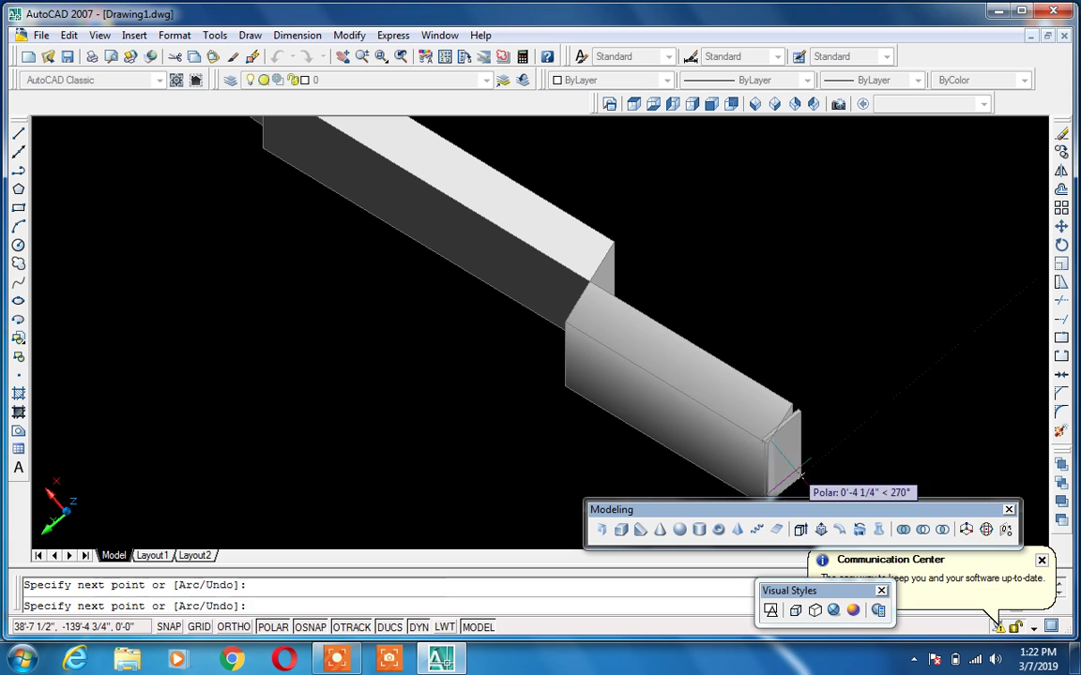
pyautogui.press('Return')
pyautogui.scroll(3, 593, 319)
pyautogui.moveTo(591, 262)
pyautogui.keyDown('shift'); pyautogui.mouseDown(button='middle')
pyautogui.moveTo(634, 270)
pyautogui.moveTo(574, 242)
pyautogui.mouseUp(button='middle'); pyautogui.keyUp('shift')
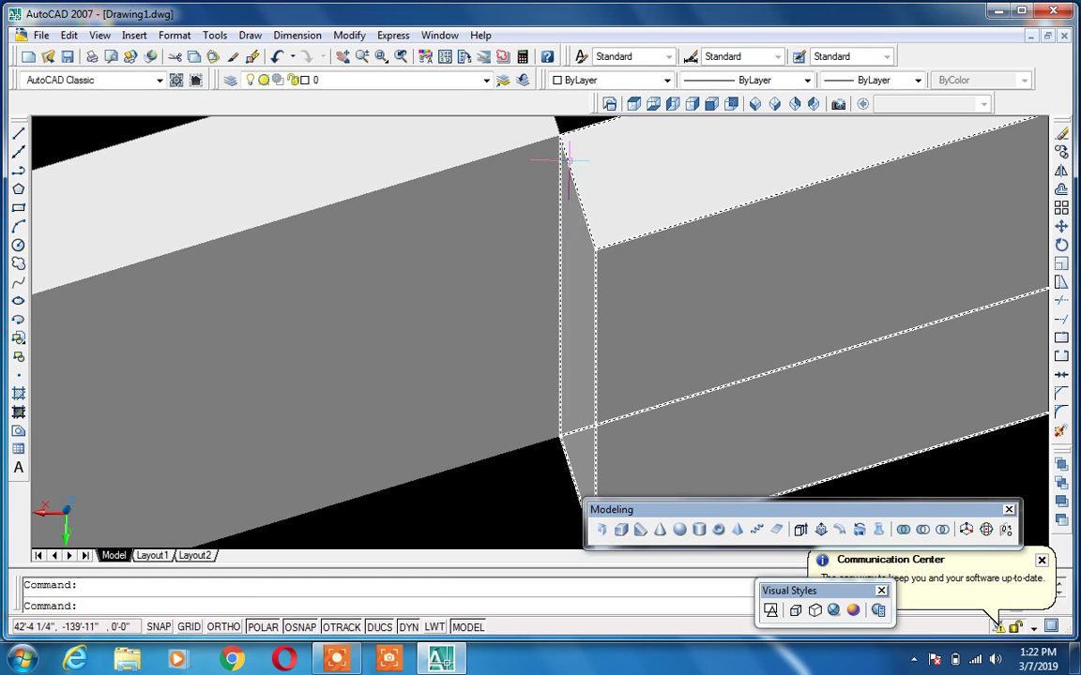
# Zoom and orbit for a steep close-up of the new offset wall junction.
pyautogui.scroll(-5, 585, 187)
pyautogui.scroll(3, 326, 233)
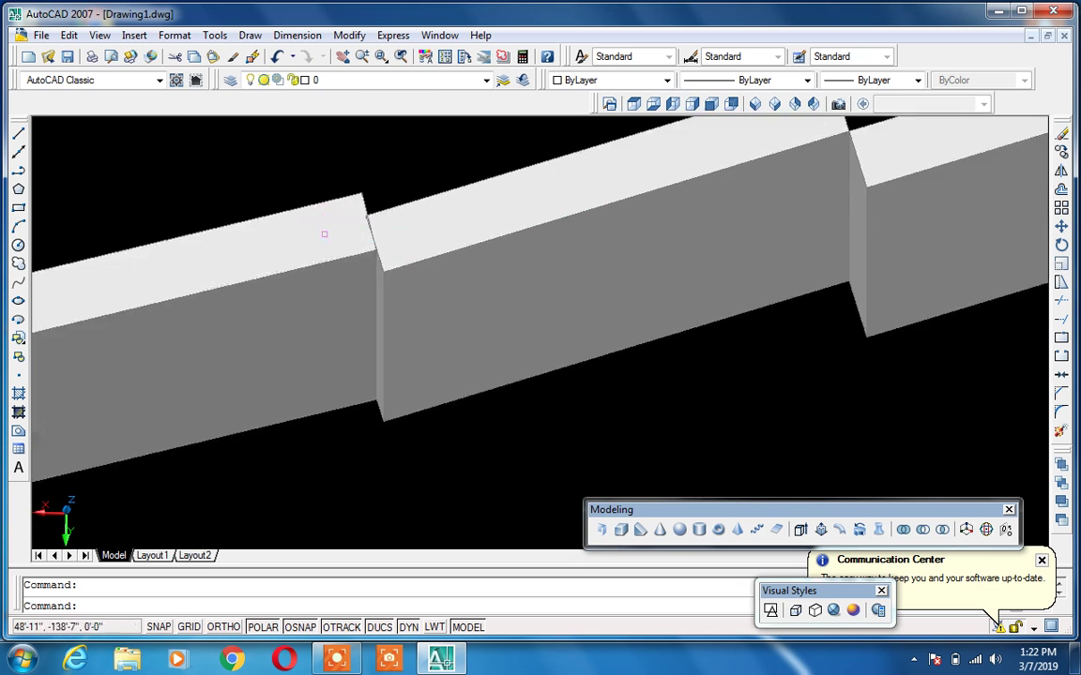
pyautogui.scroll(3, 367, 234)
pyautogui.keyDown('shift'); pyautogui.moveTo(451, 265); pyautogui.dragTo(471, 254, button='middle'); pyautogui.keyUp('shift')
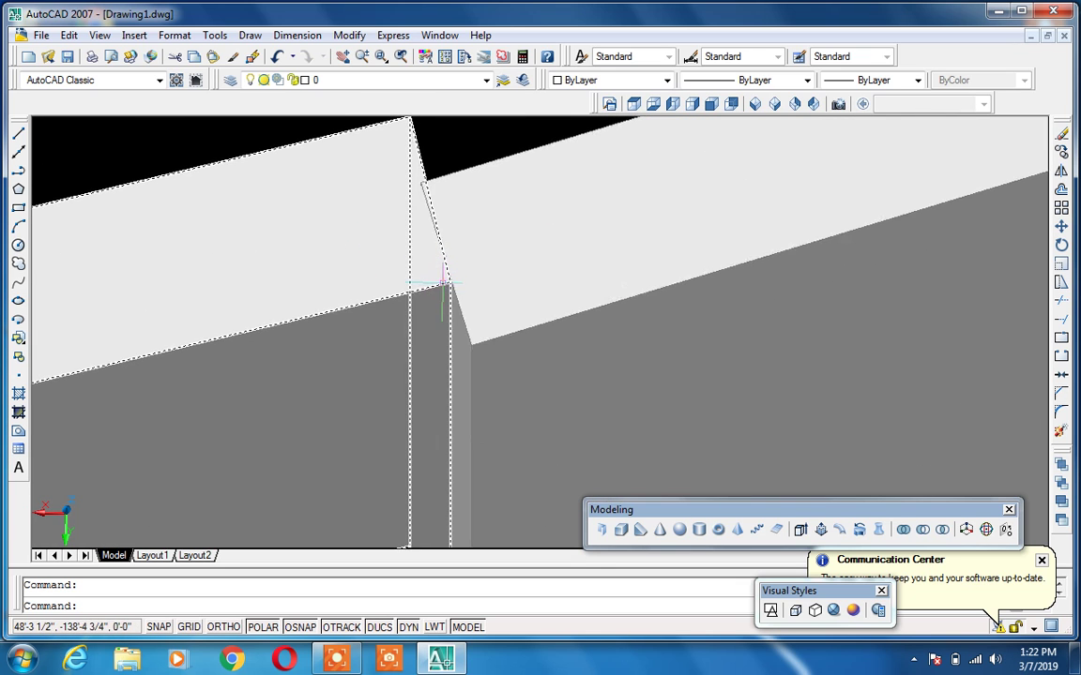
pyautogui.scroll(-3, 471, 255)
pyautogui.scroll(3, 526, 241)
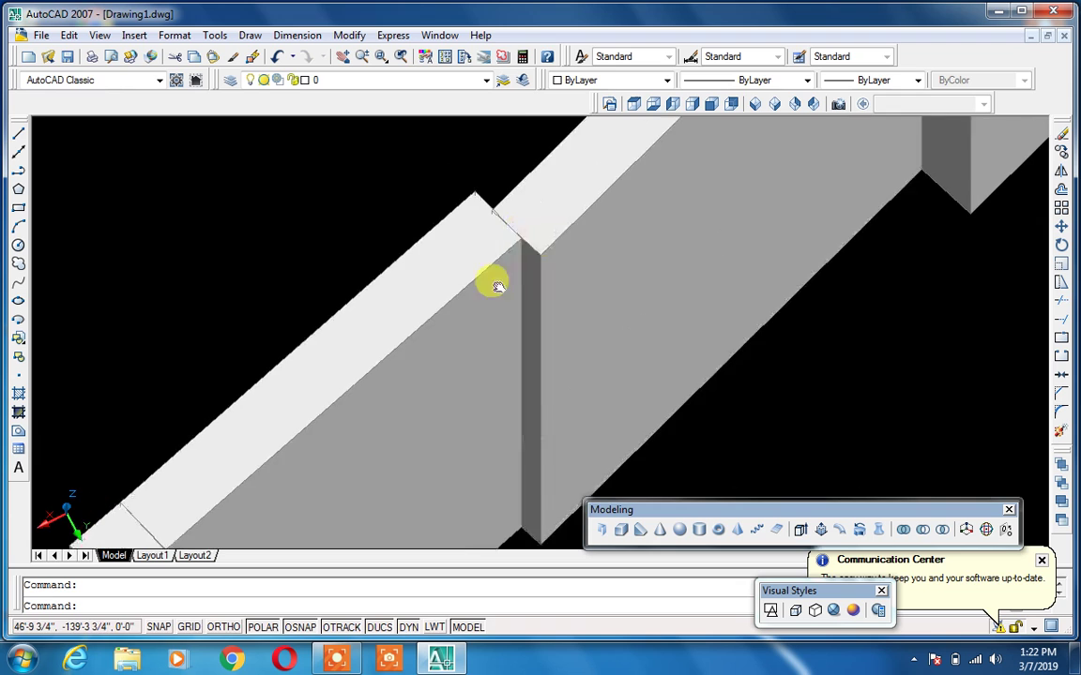
pyautogui.moveTo(694, 244)
pyautogui.mouseDown(button='middle')
pyautogui.moveTo(528, 348)
pyautogui.moveTo(587, 381)
pyautogui.mouseUp(button='middle')
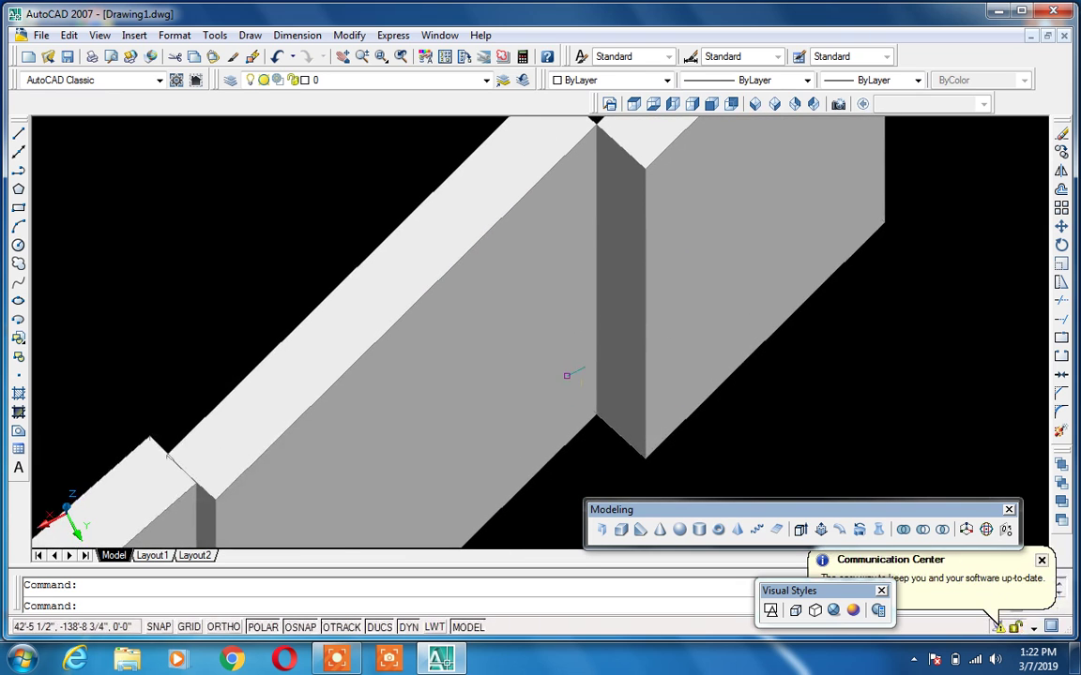
# Zoom out and pan until the whole zigzag wall run is visible.
pyautogui.scroll(-3, 566, 374)
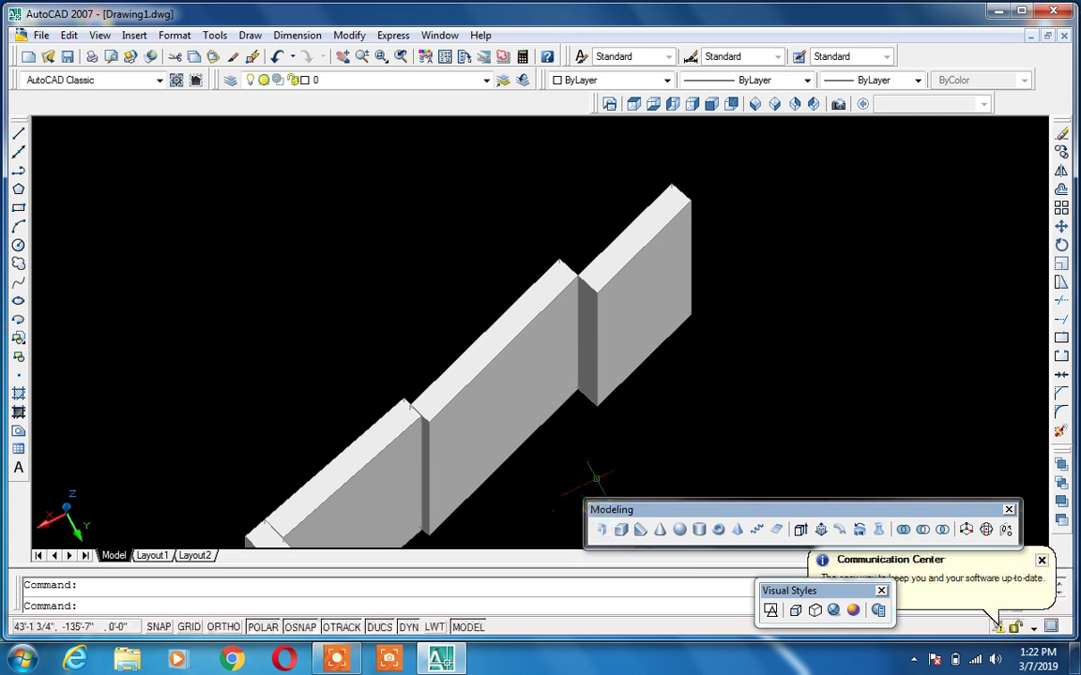
pyautogui.scroll(-3, 591, 450)
pyautogui.moveTo(604, 458); pyautogui.dragTo(611, 313, button='middle')
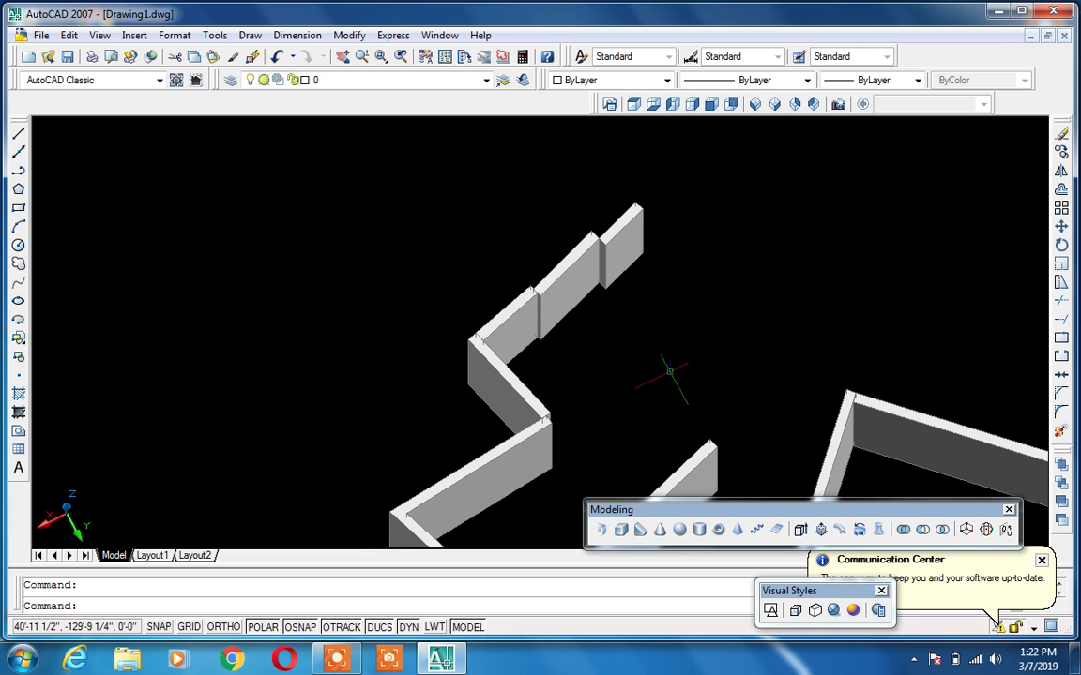
pyautogui.moveTo(665, 352); pyautogui.dragTo(631, 286, button='middle')
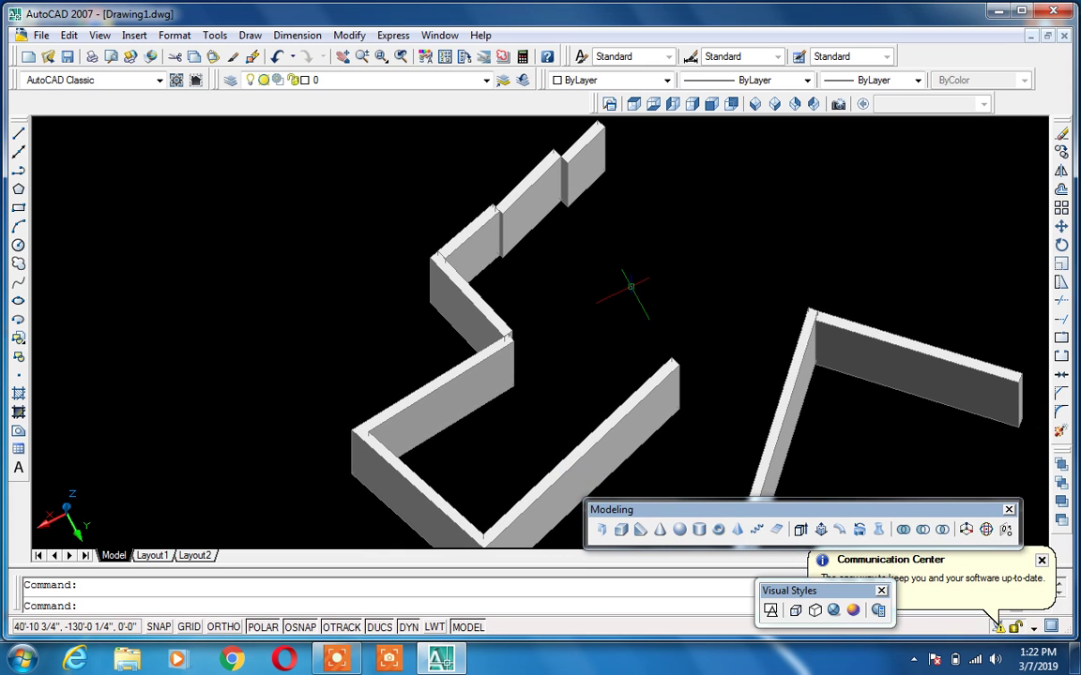